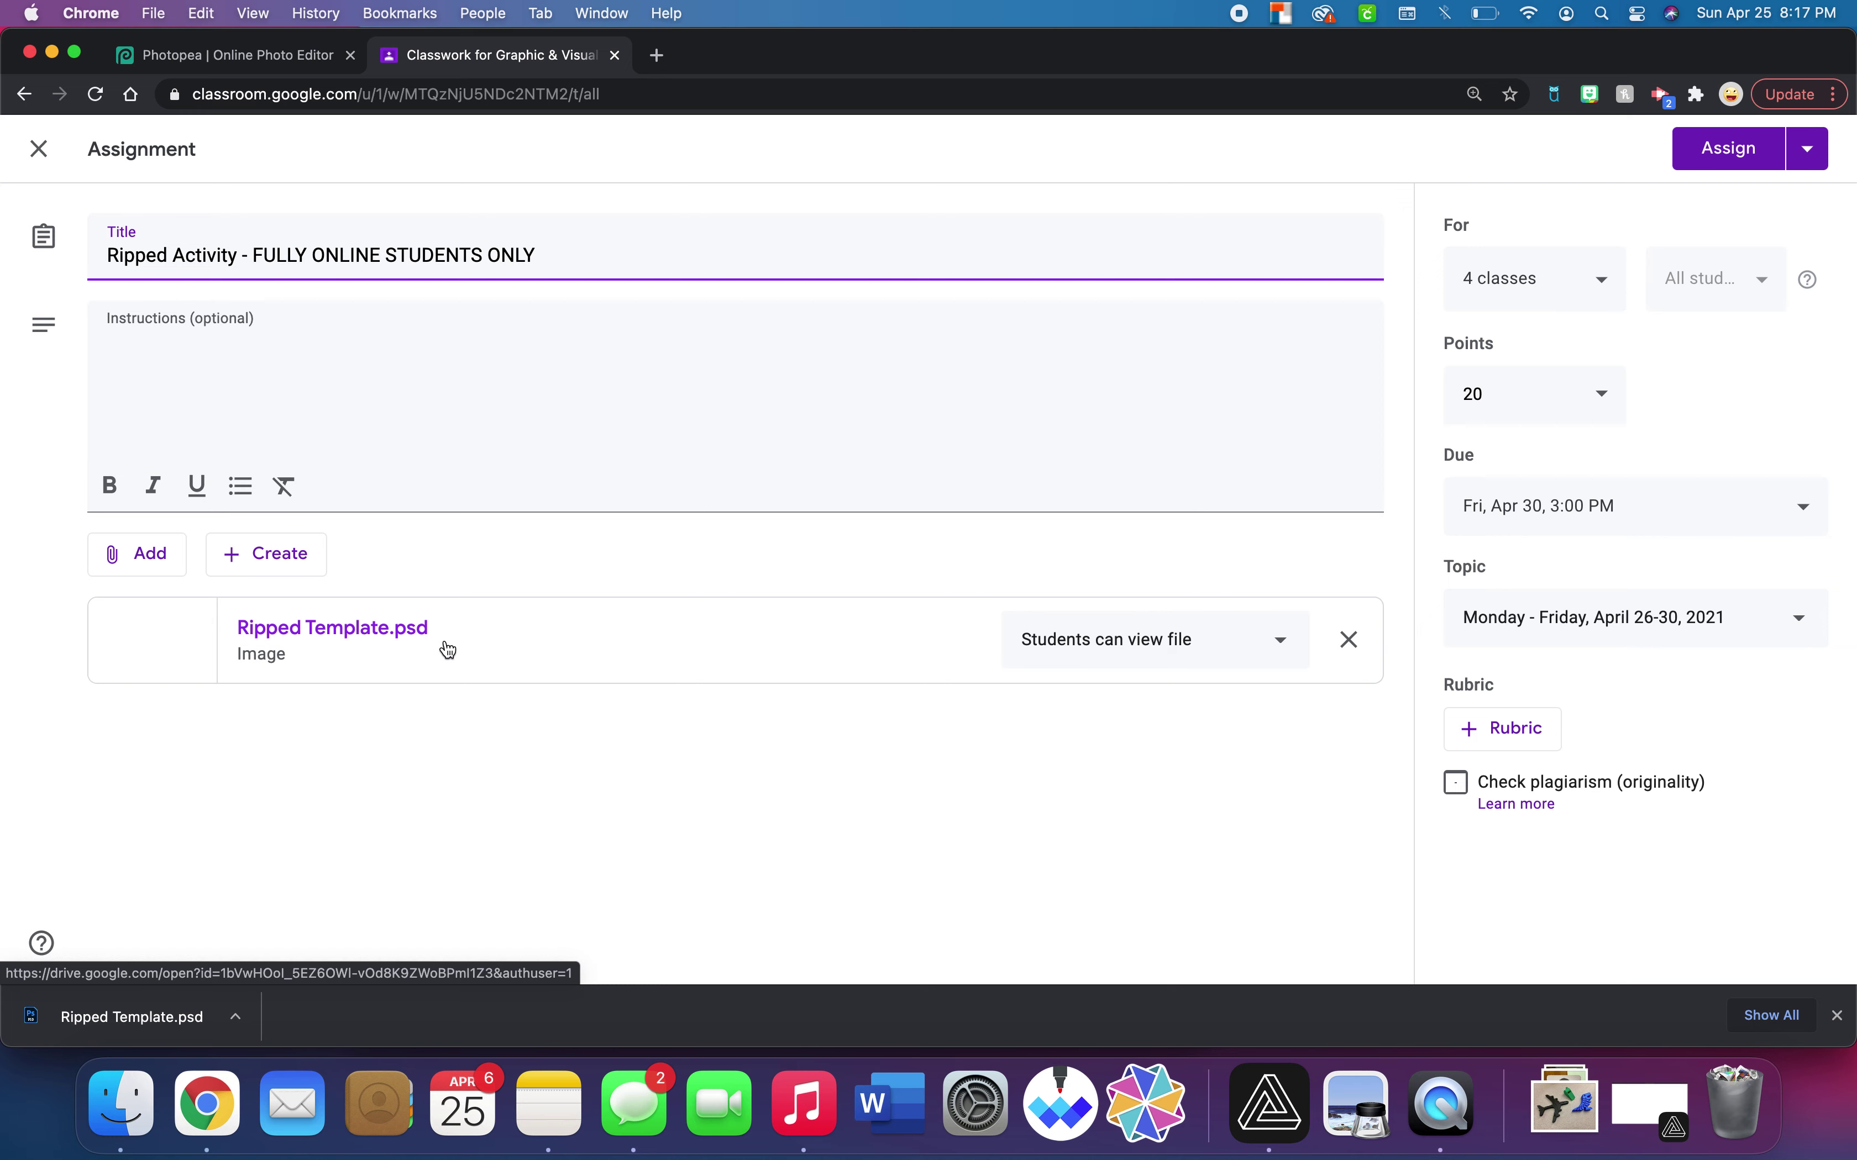
# Switch to Photopea and open Ripped Template.psd from the Desktop folder.
pyautogui.click(400, 651)
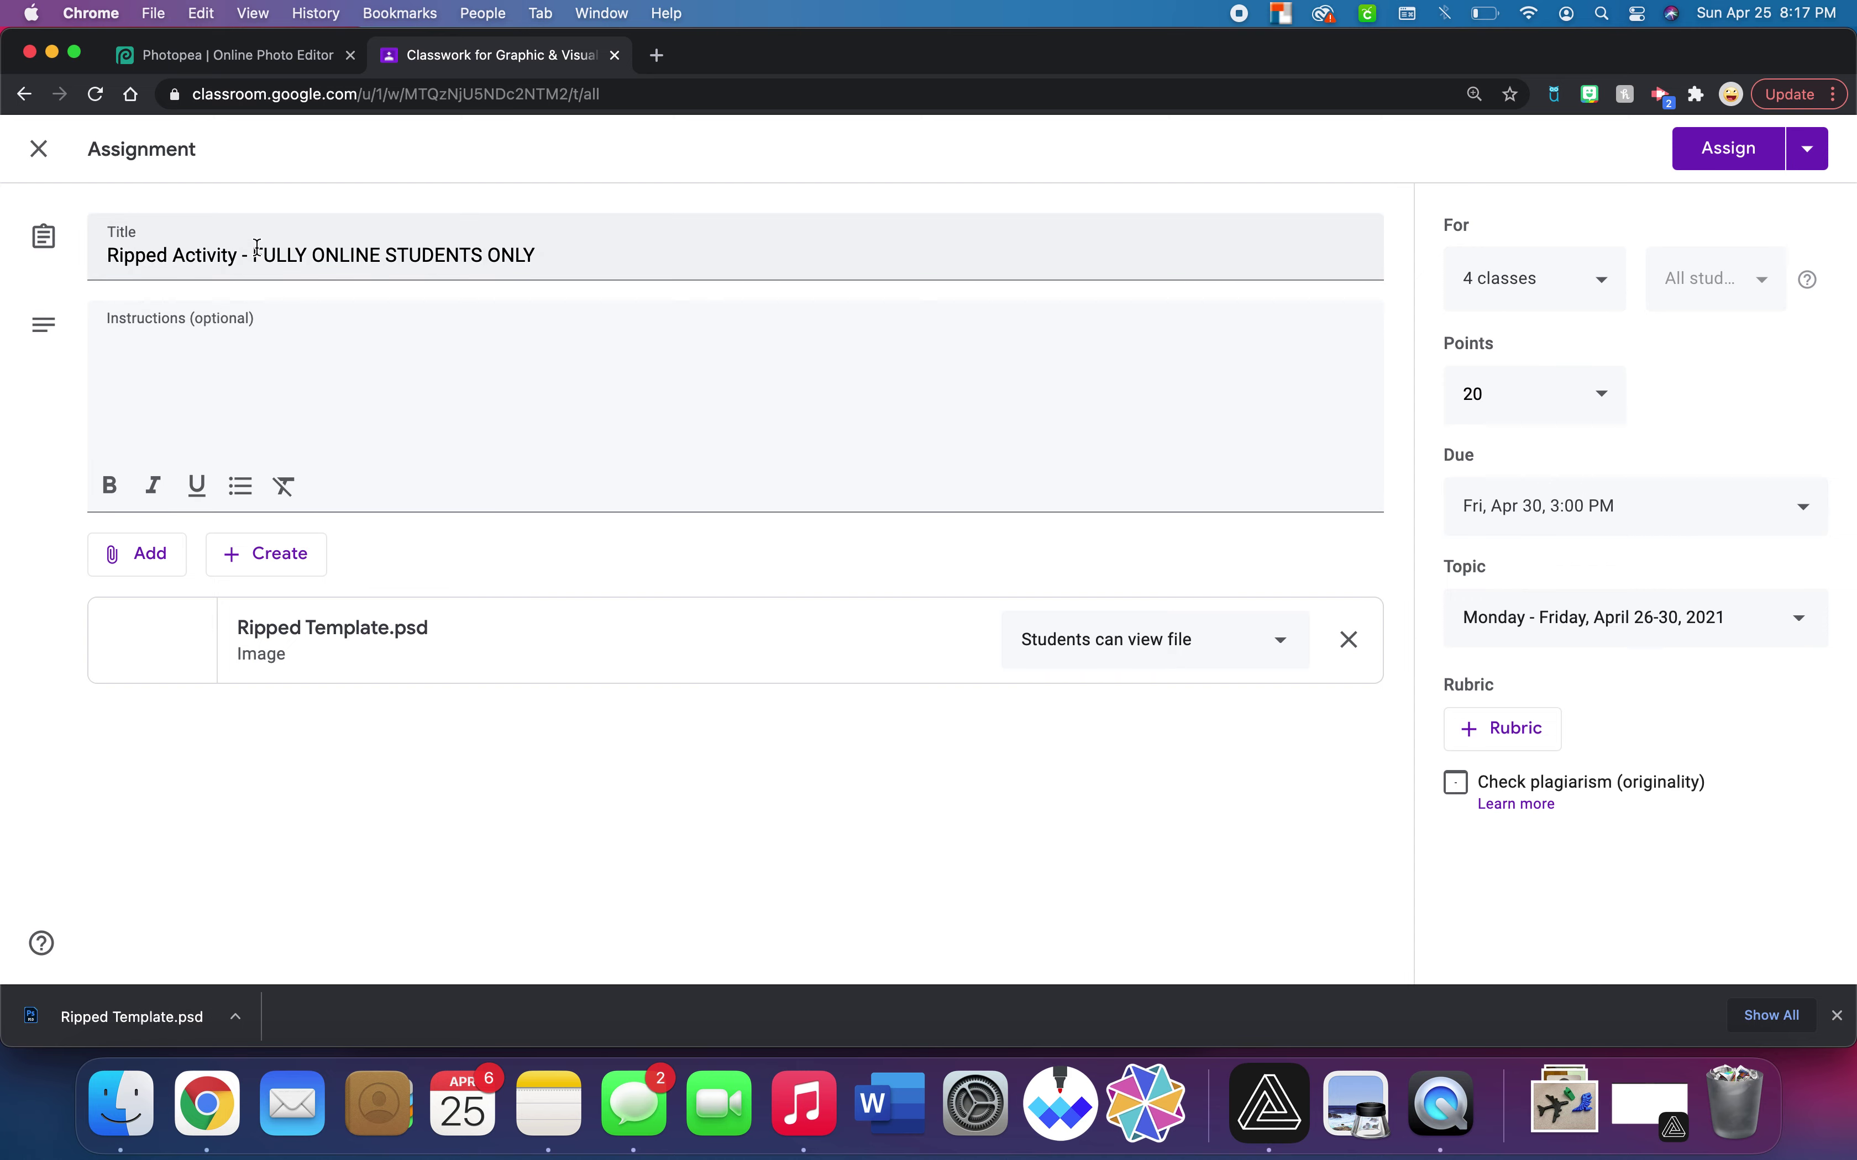
pyautogui.click(252, 57)
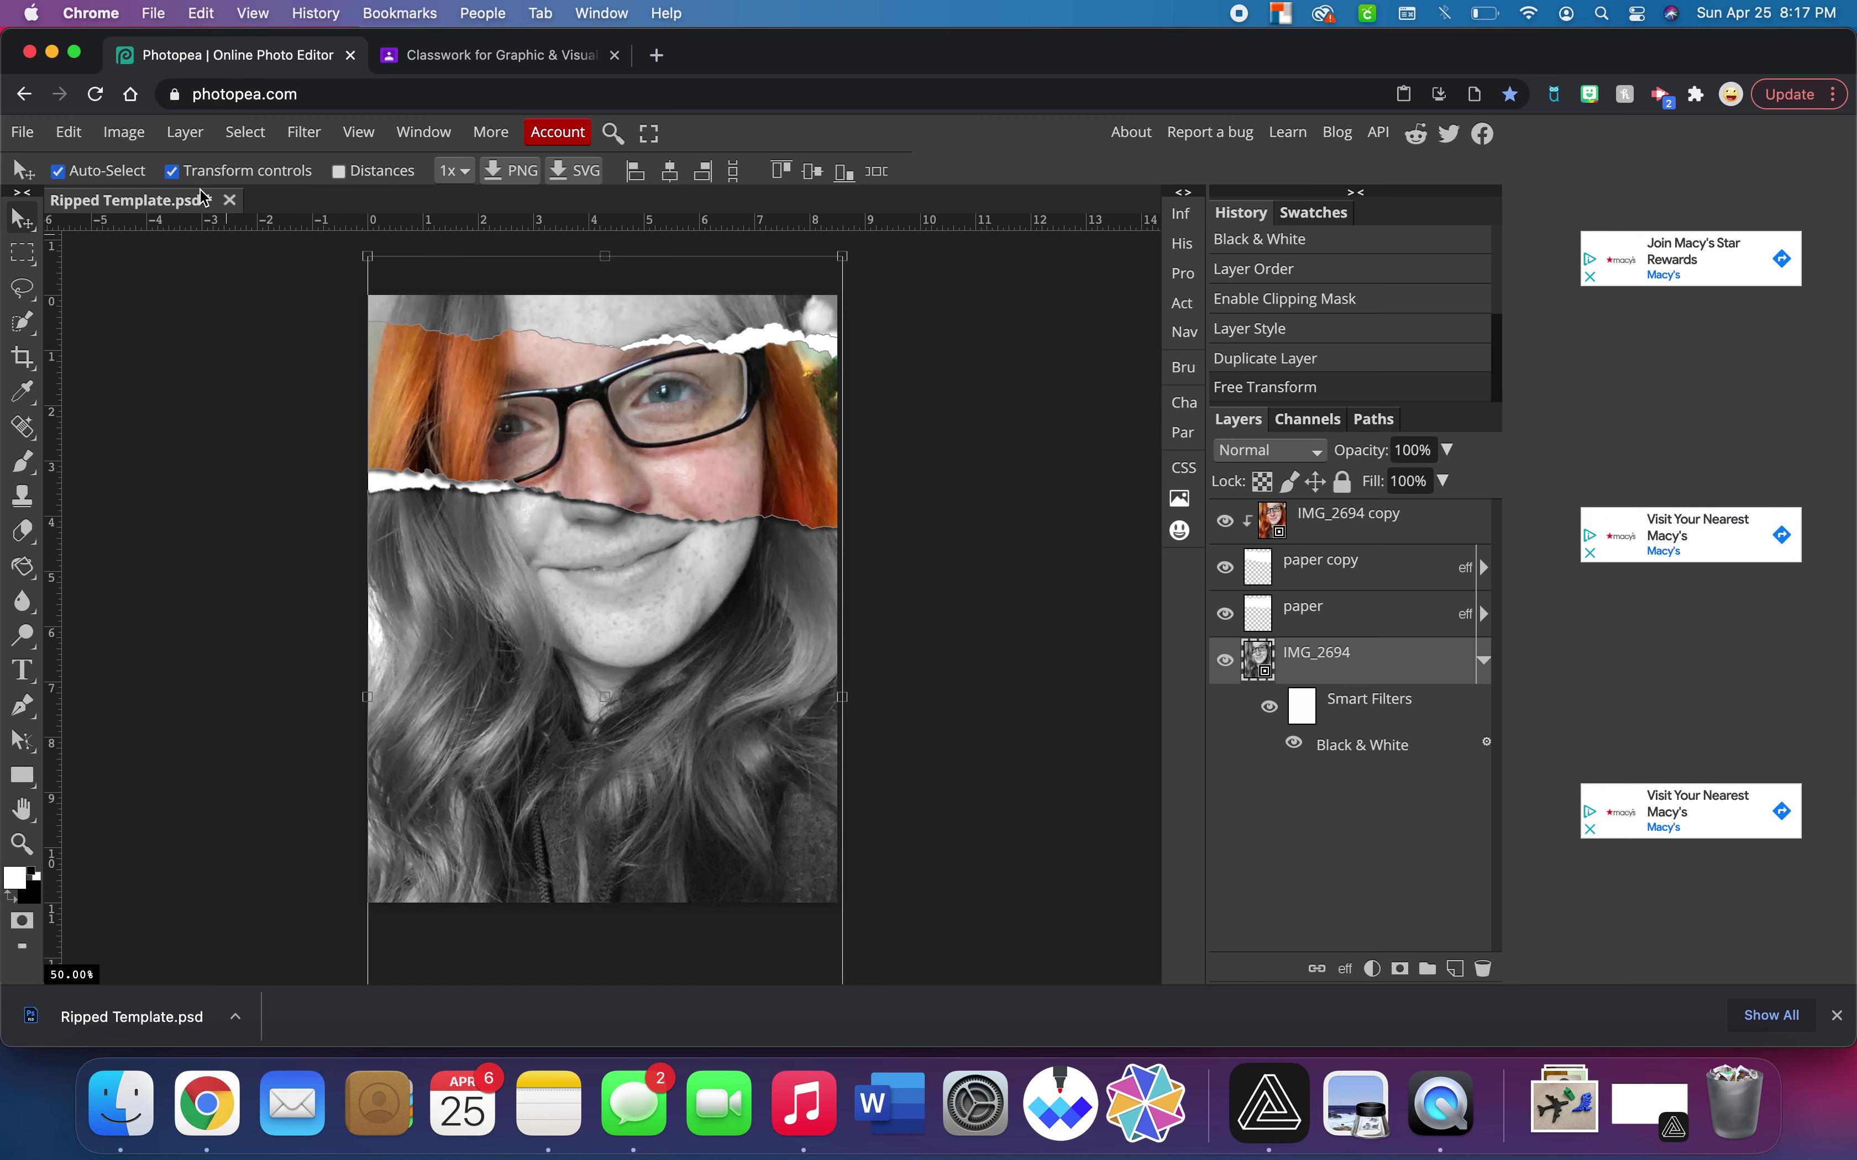
pyautogui.click(23, 132)
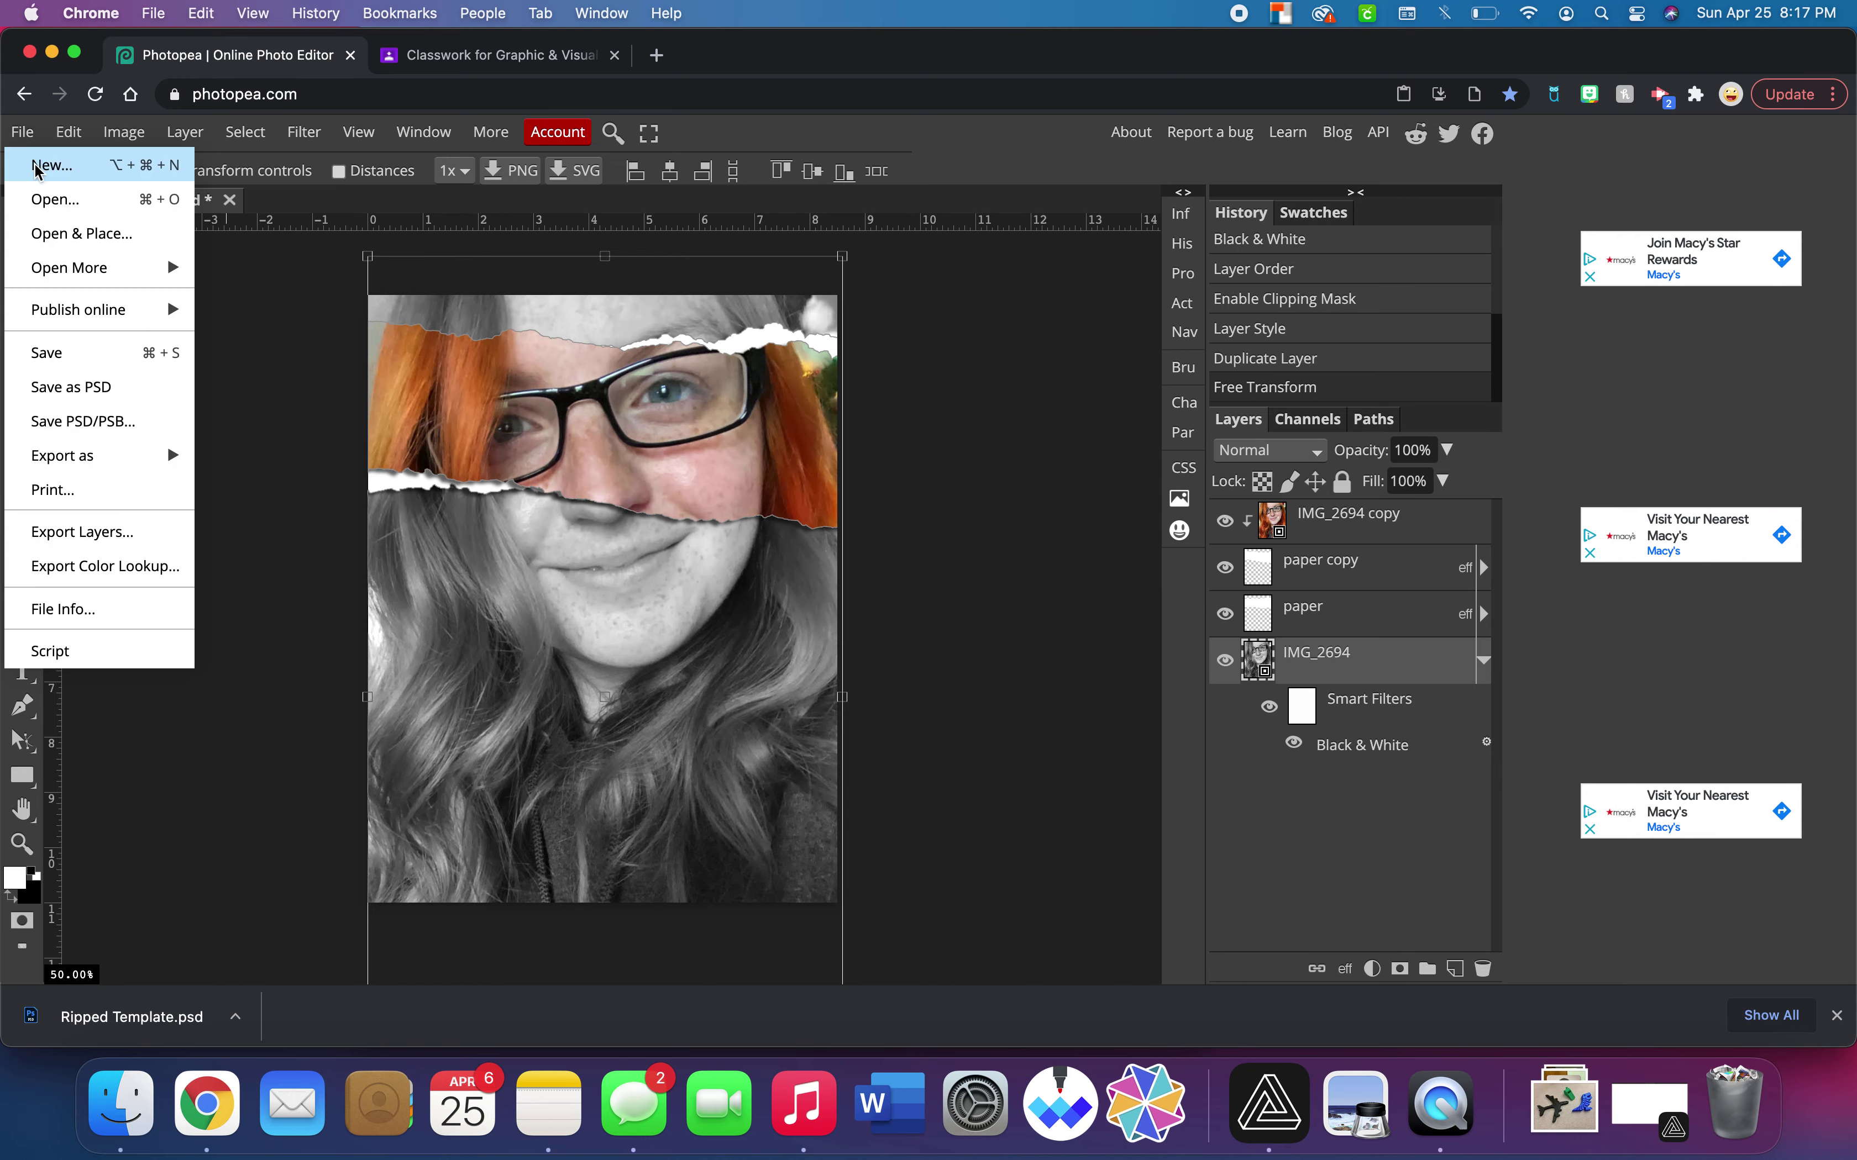
pyautogui.click(52, 201)
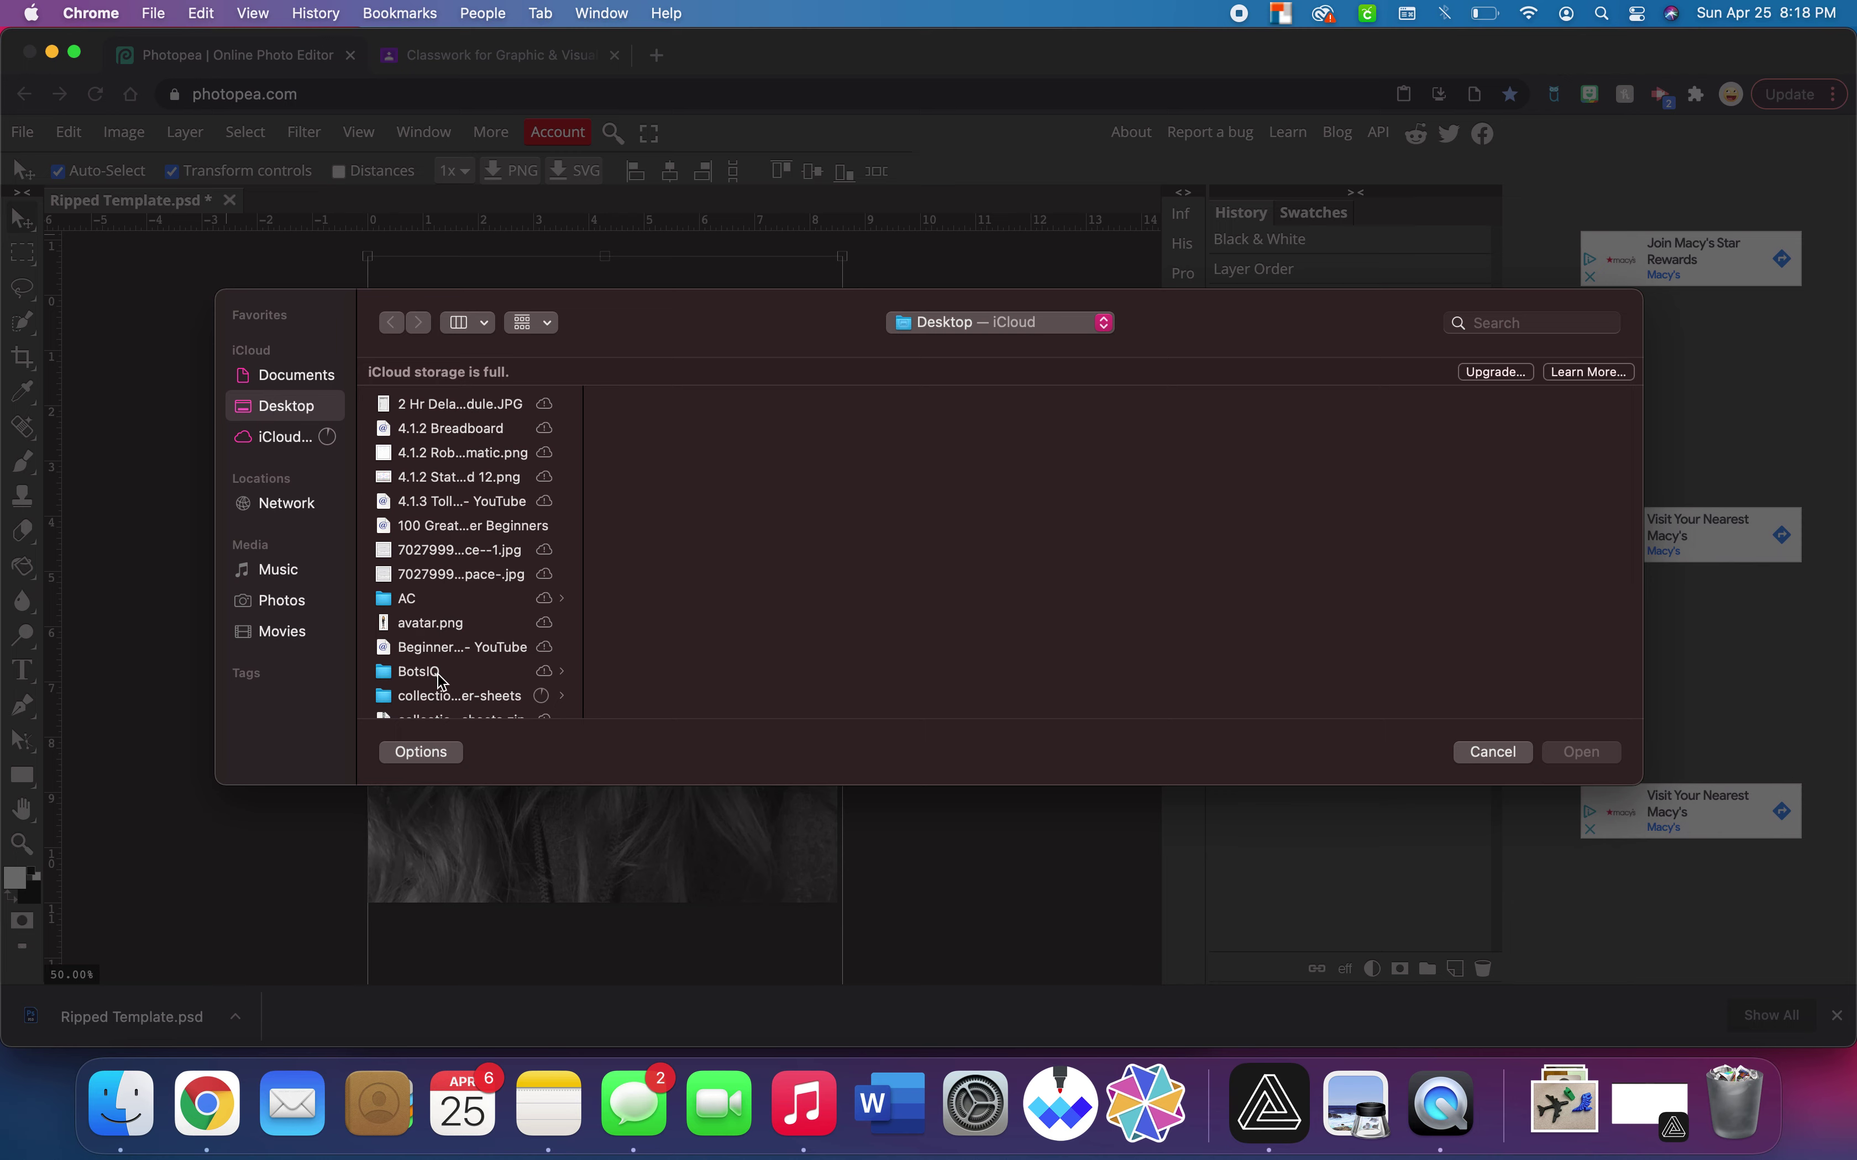
pyautogui.scroll(-10, 439, 675)
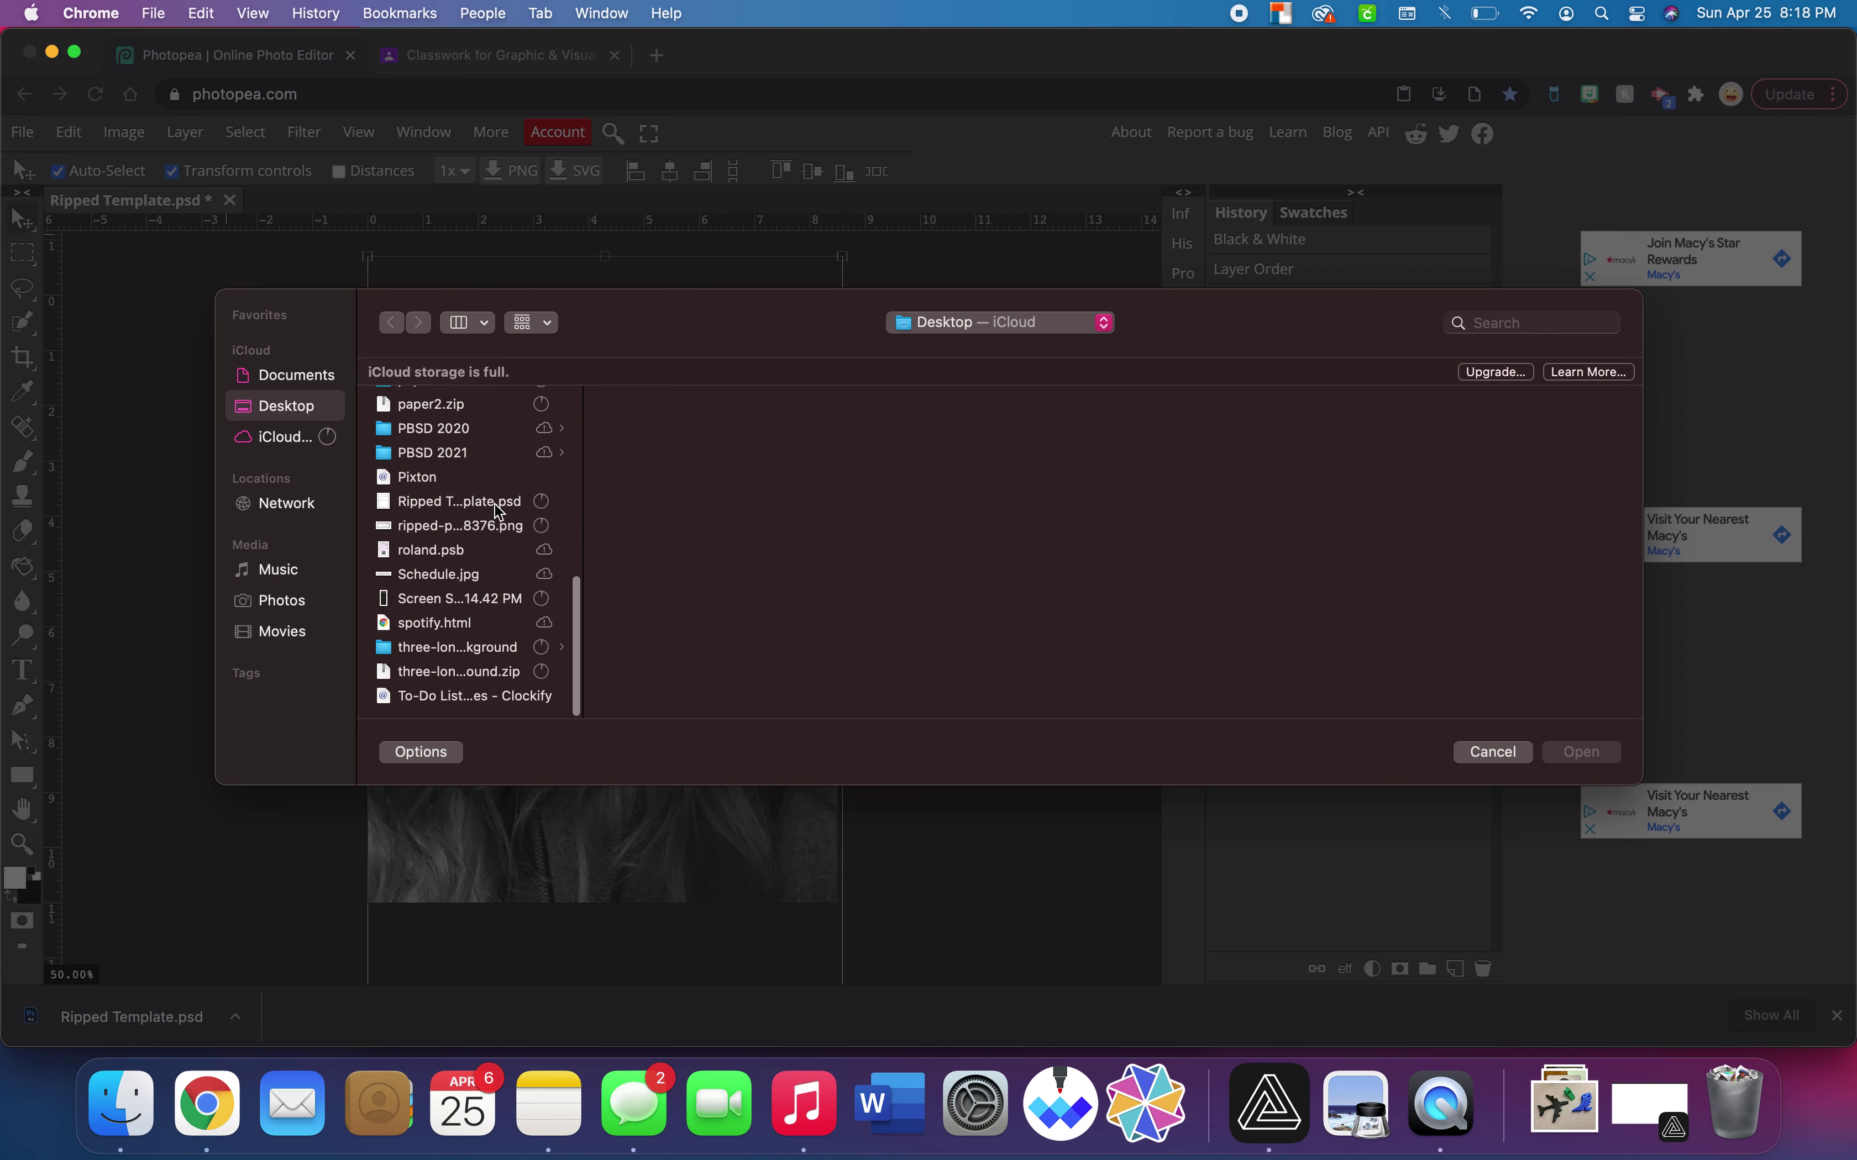
pyautogui.click(488, 501)
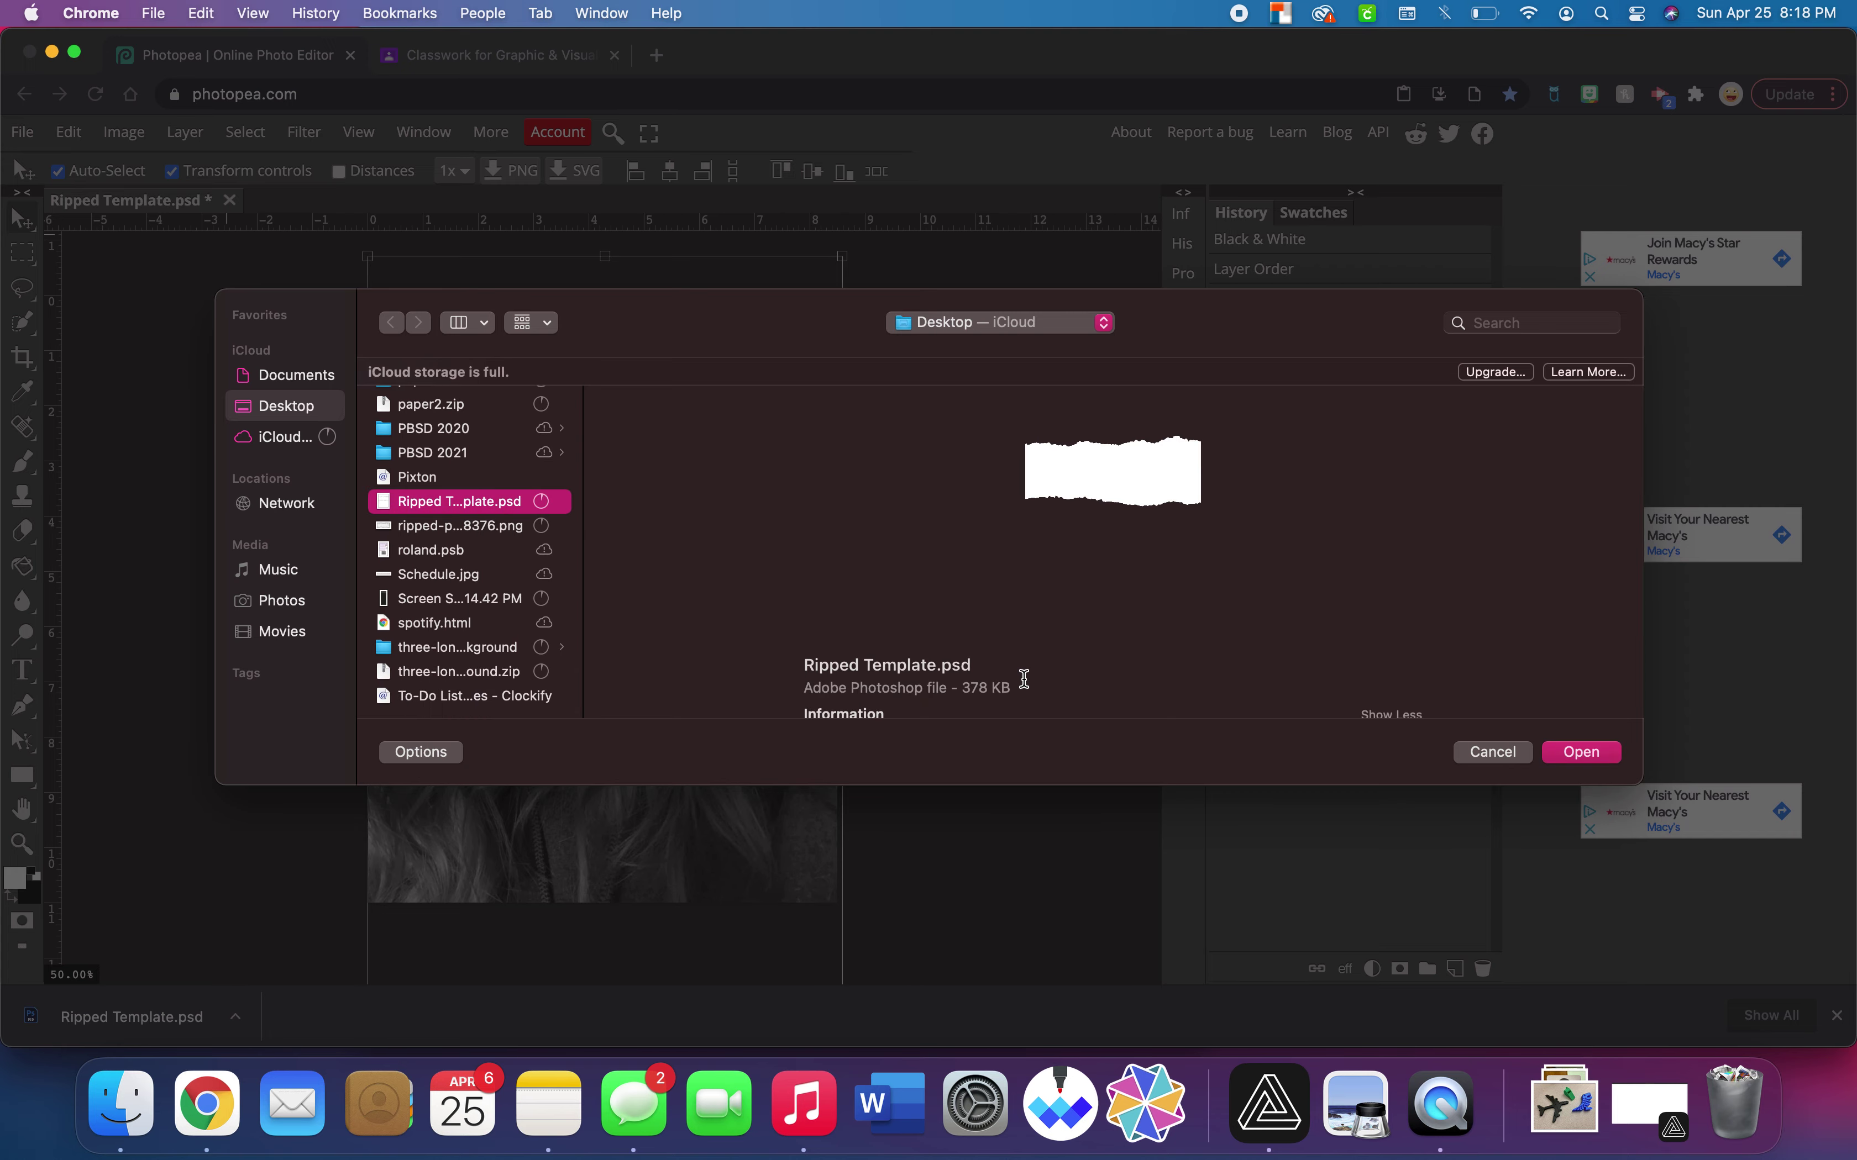
pyautogui.click(1582, 752)
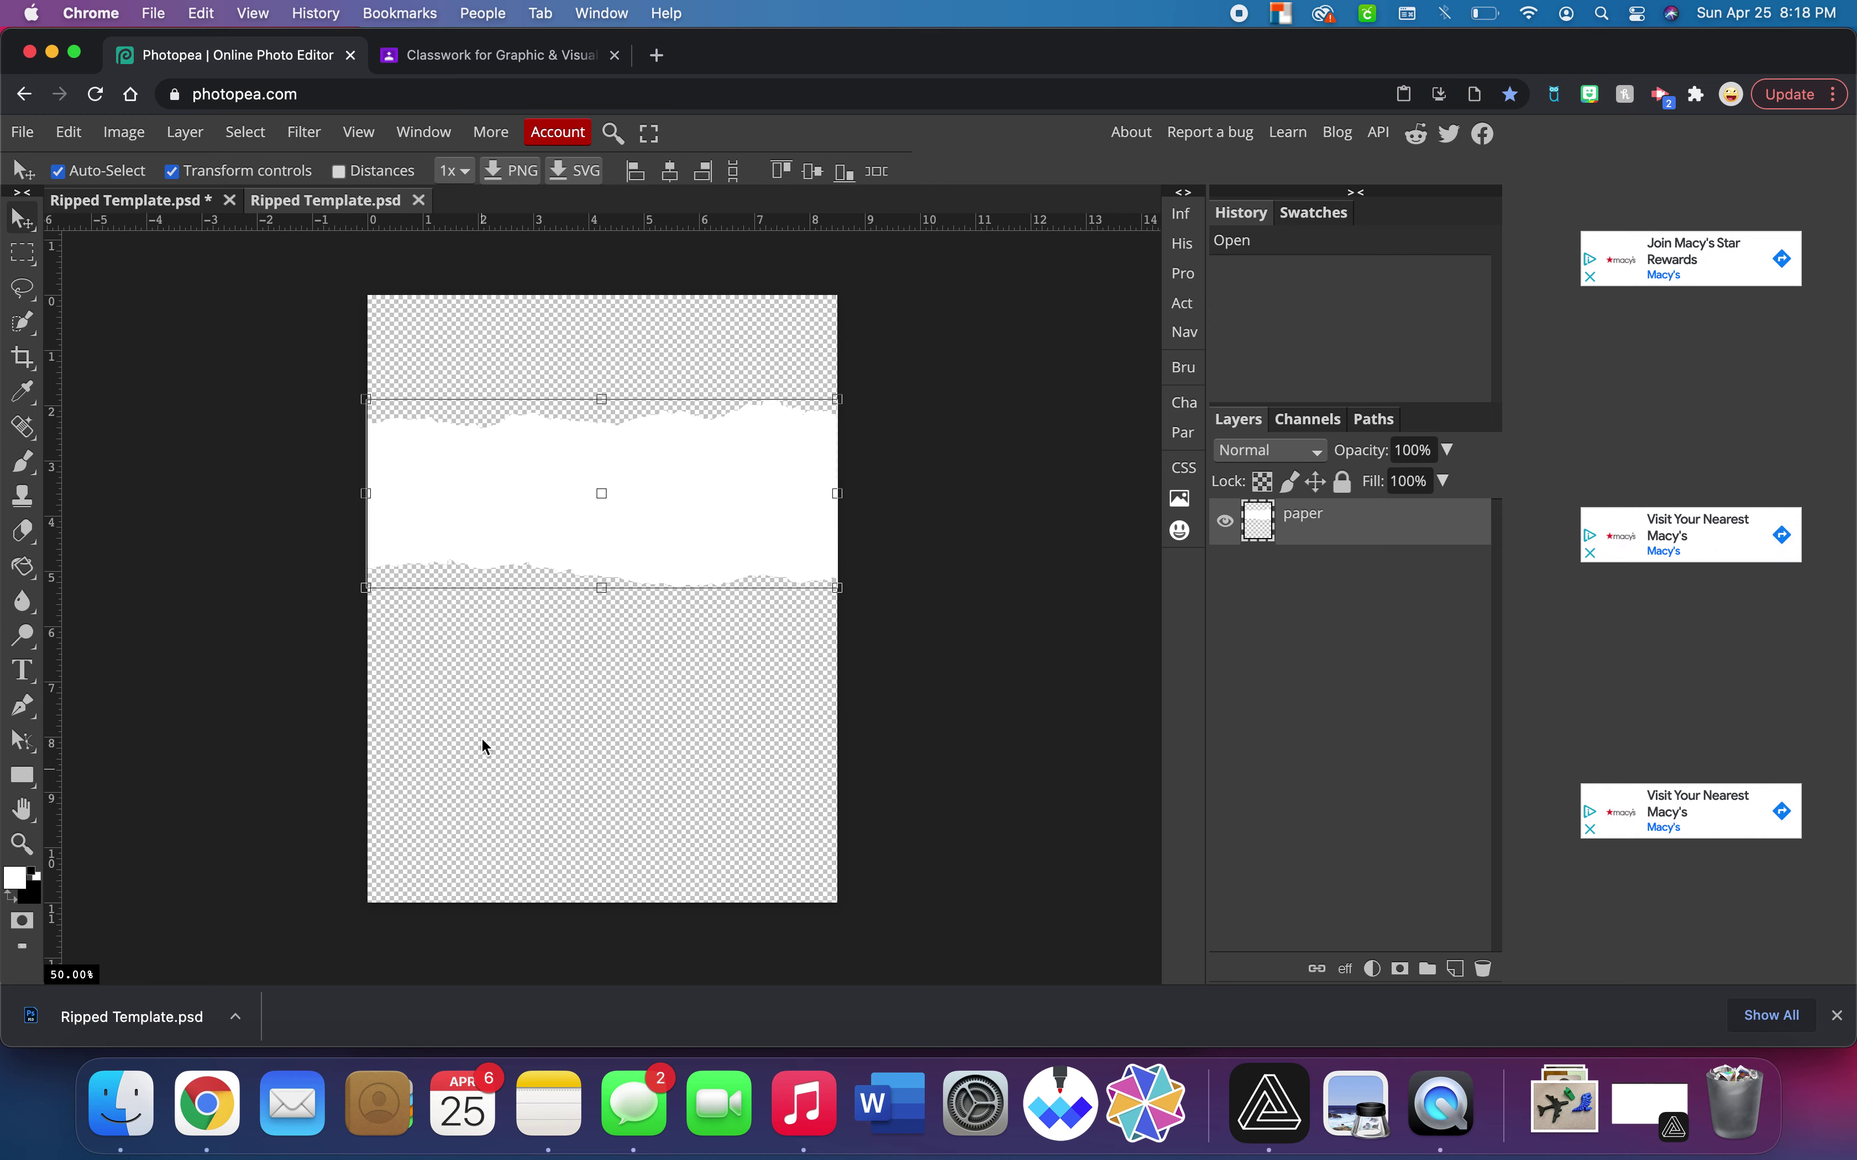
# Place IMG_2694.jpg from the Desktop folder into the template and fit it over the canvas, scaled to about 187% and shifted slightly up.
pyautogui.click(133, 1135)
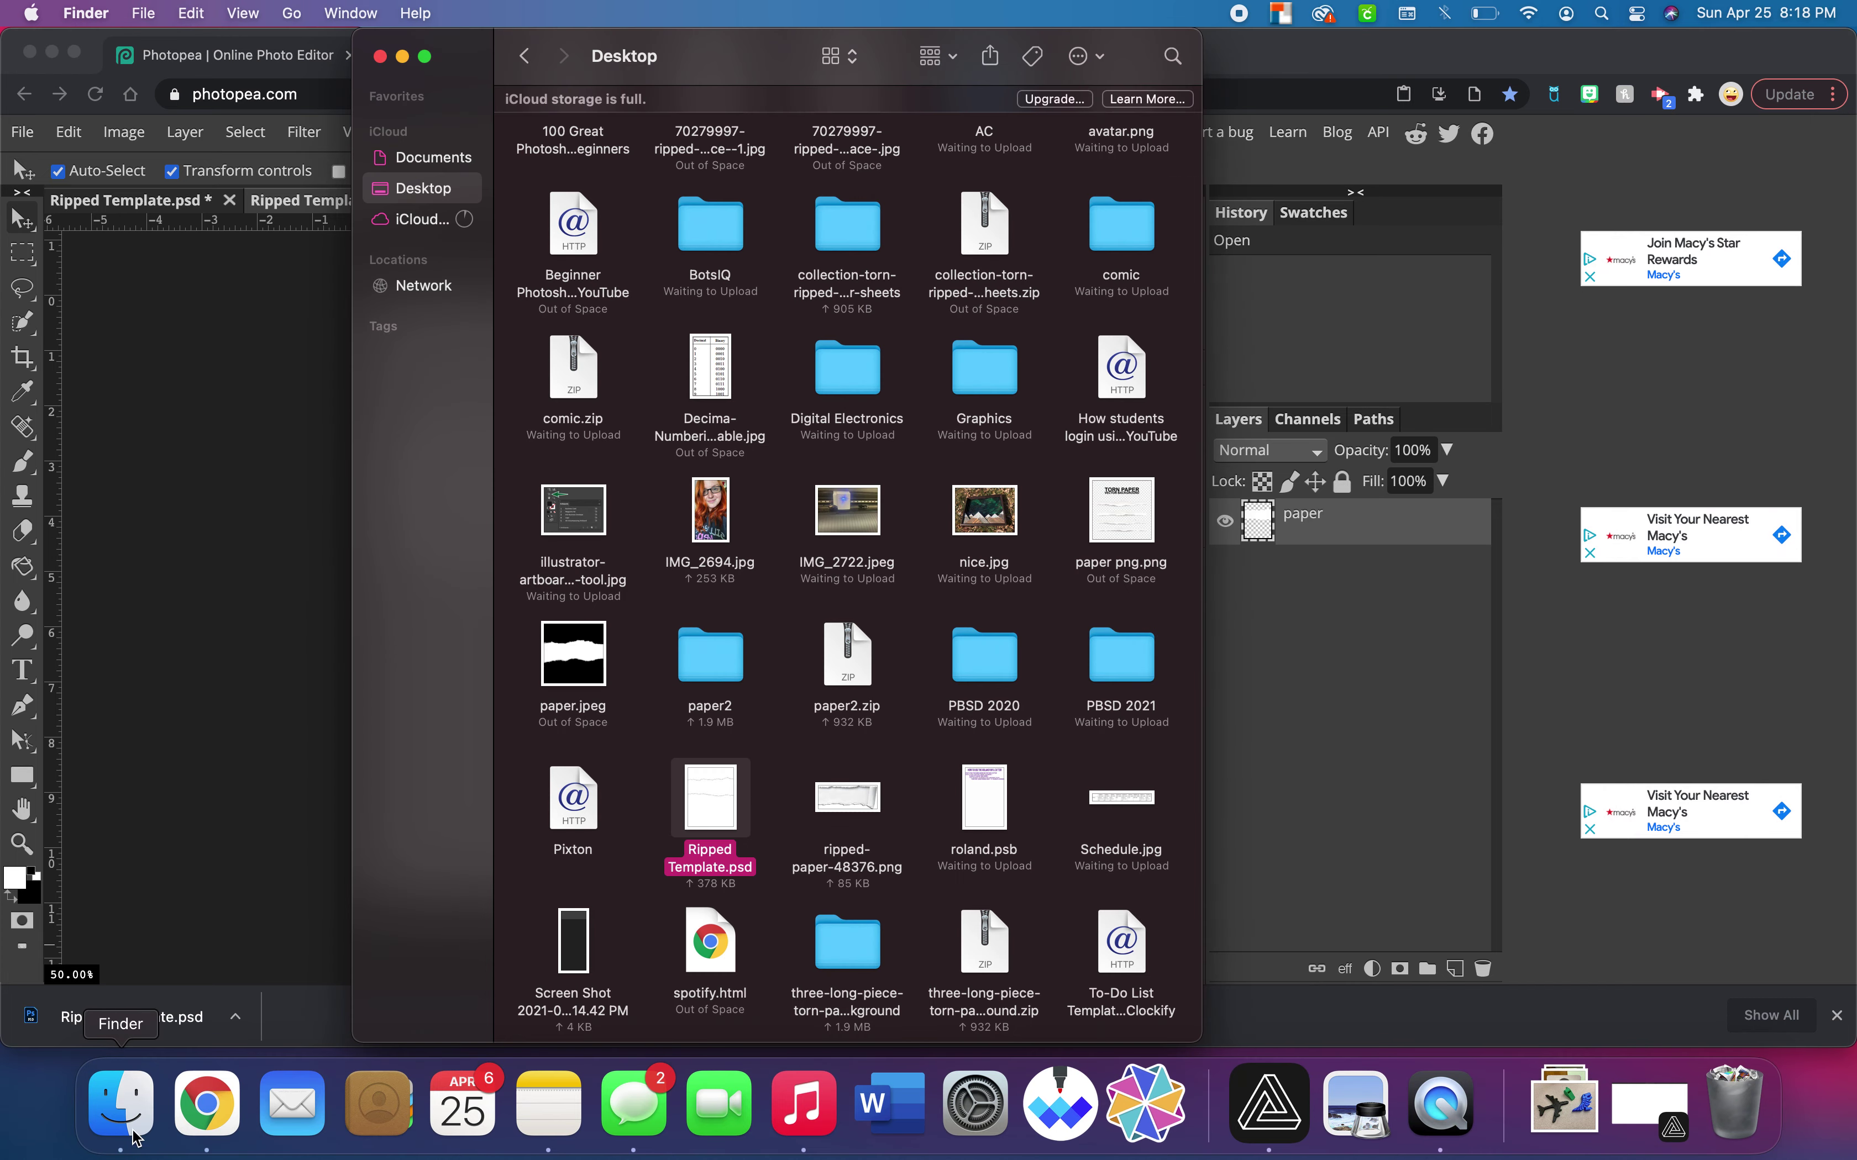
pyautogui.moveTo(710, 798); pyautogui.dragTo(230, 574)
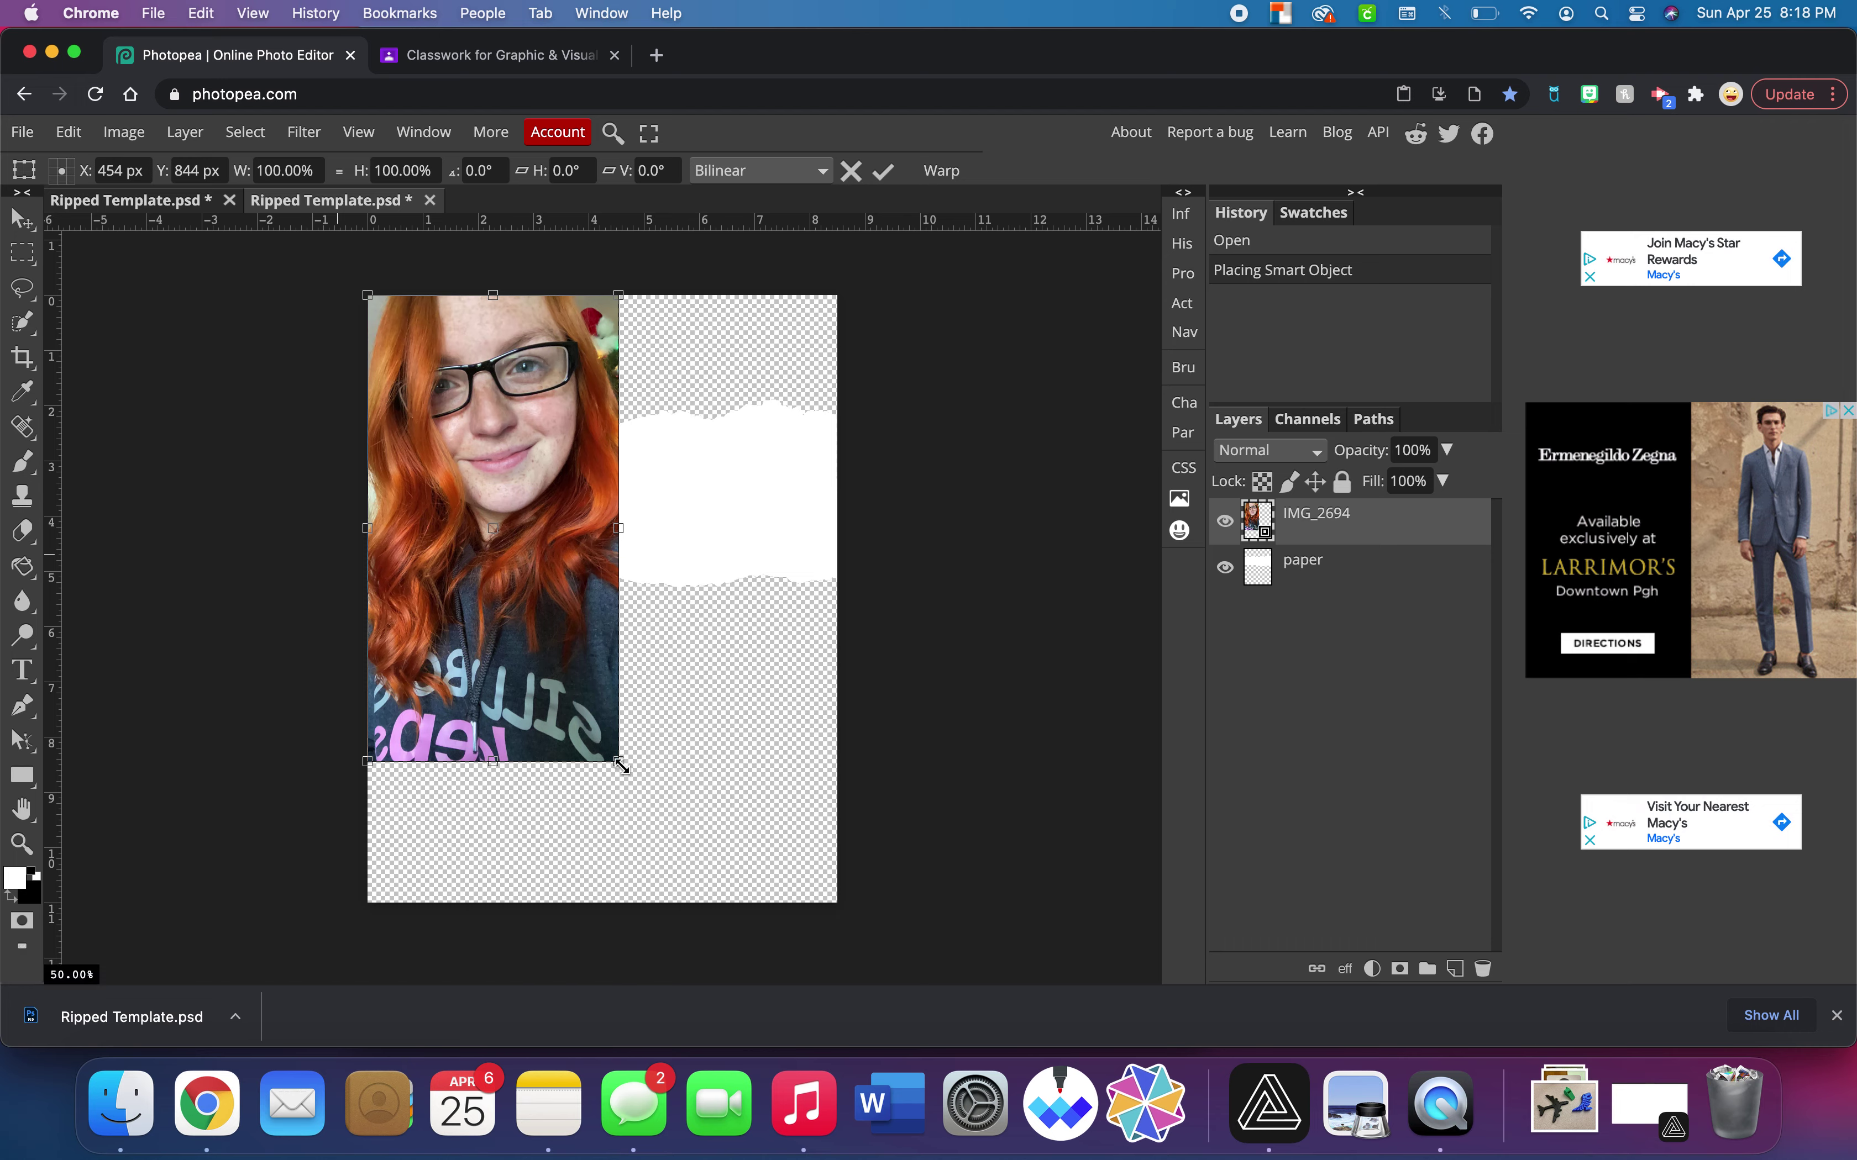
pyautogui.moveTo(620, 764); pyautogui.dragTo(841, 923)
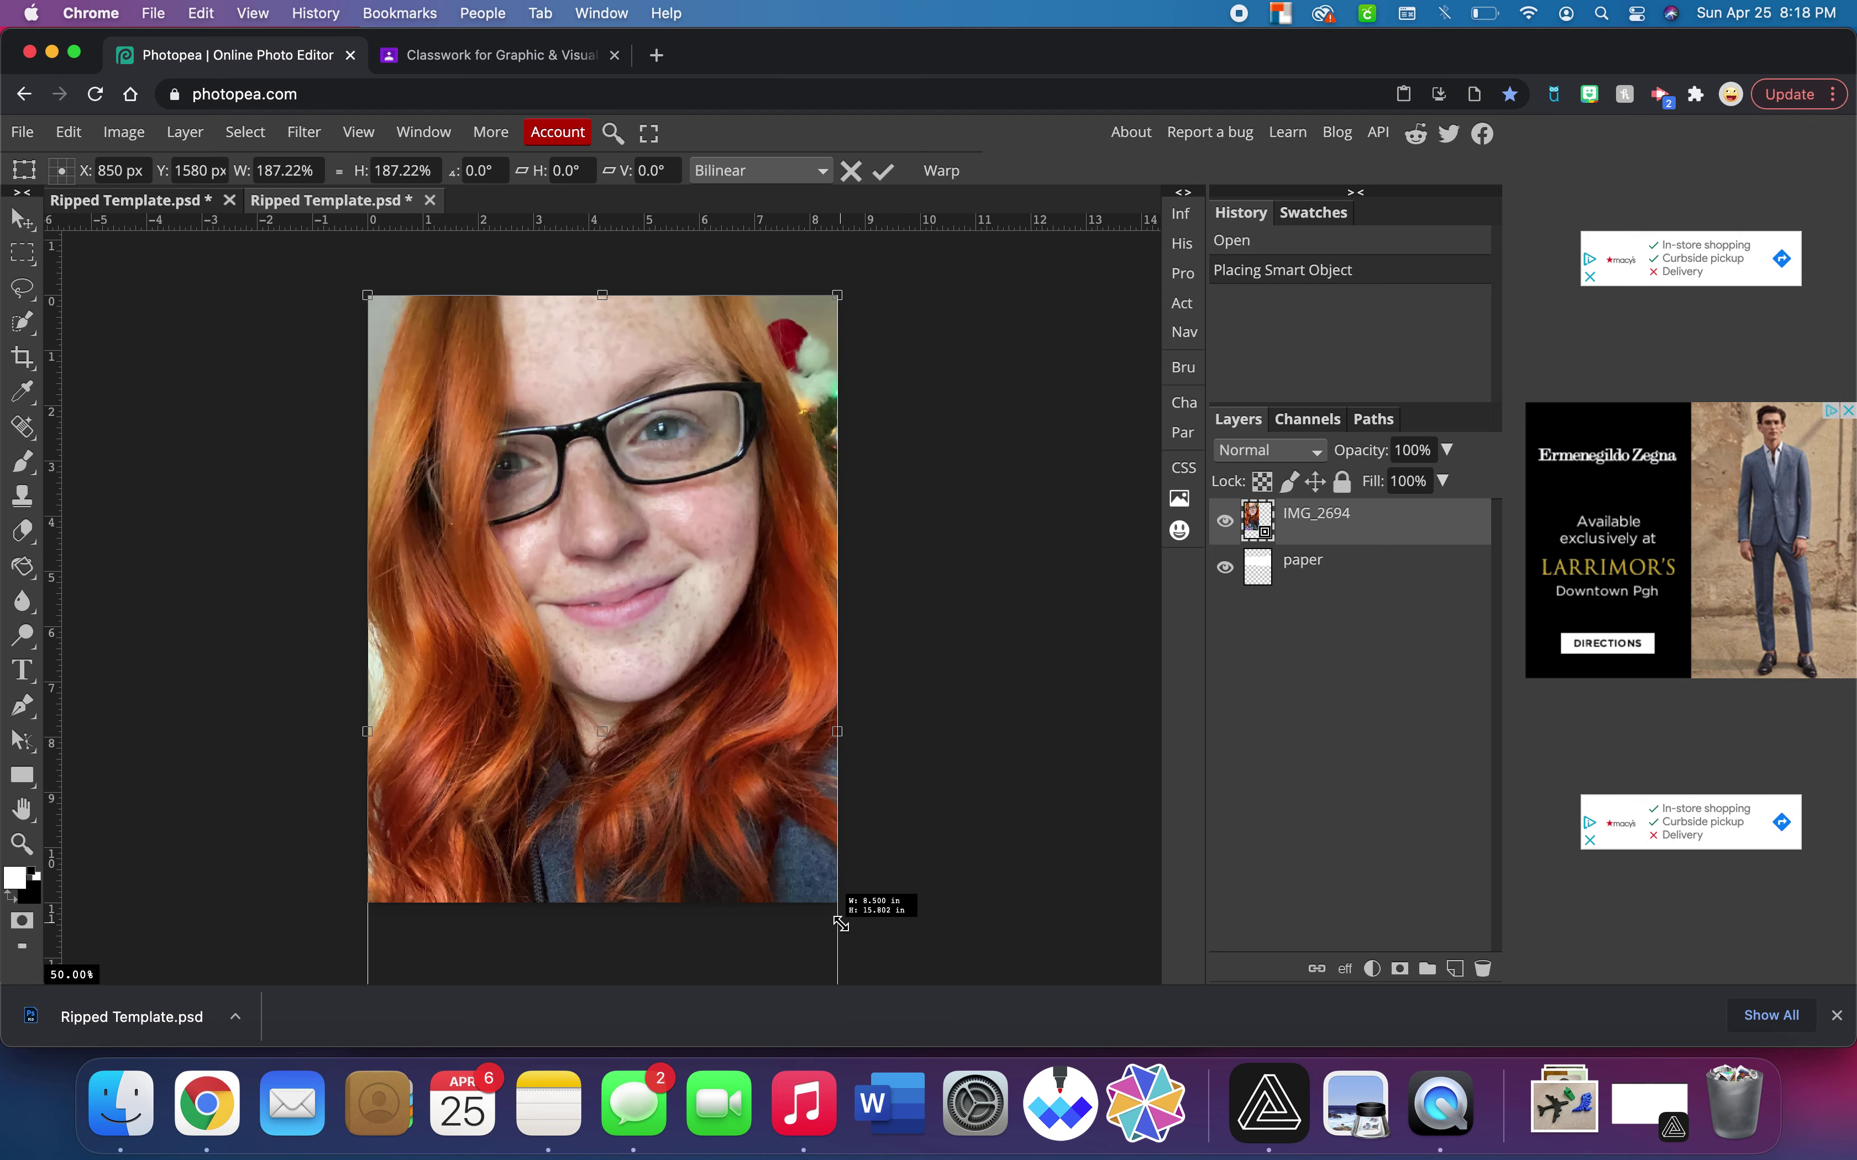
pyautogui.moveTo(712, 793); pyautogui.dragTo(711, 760)
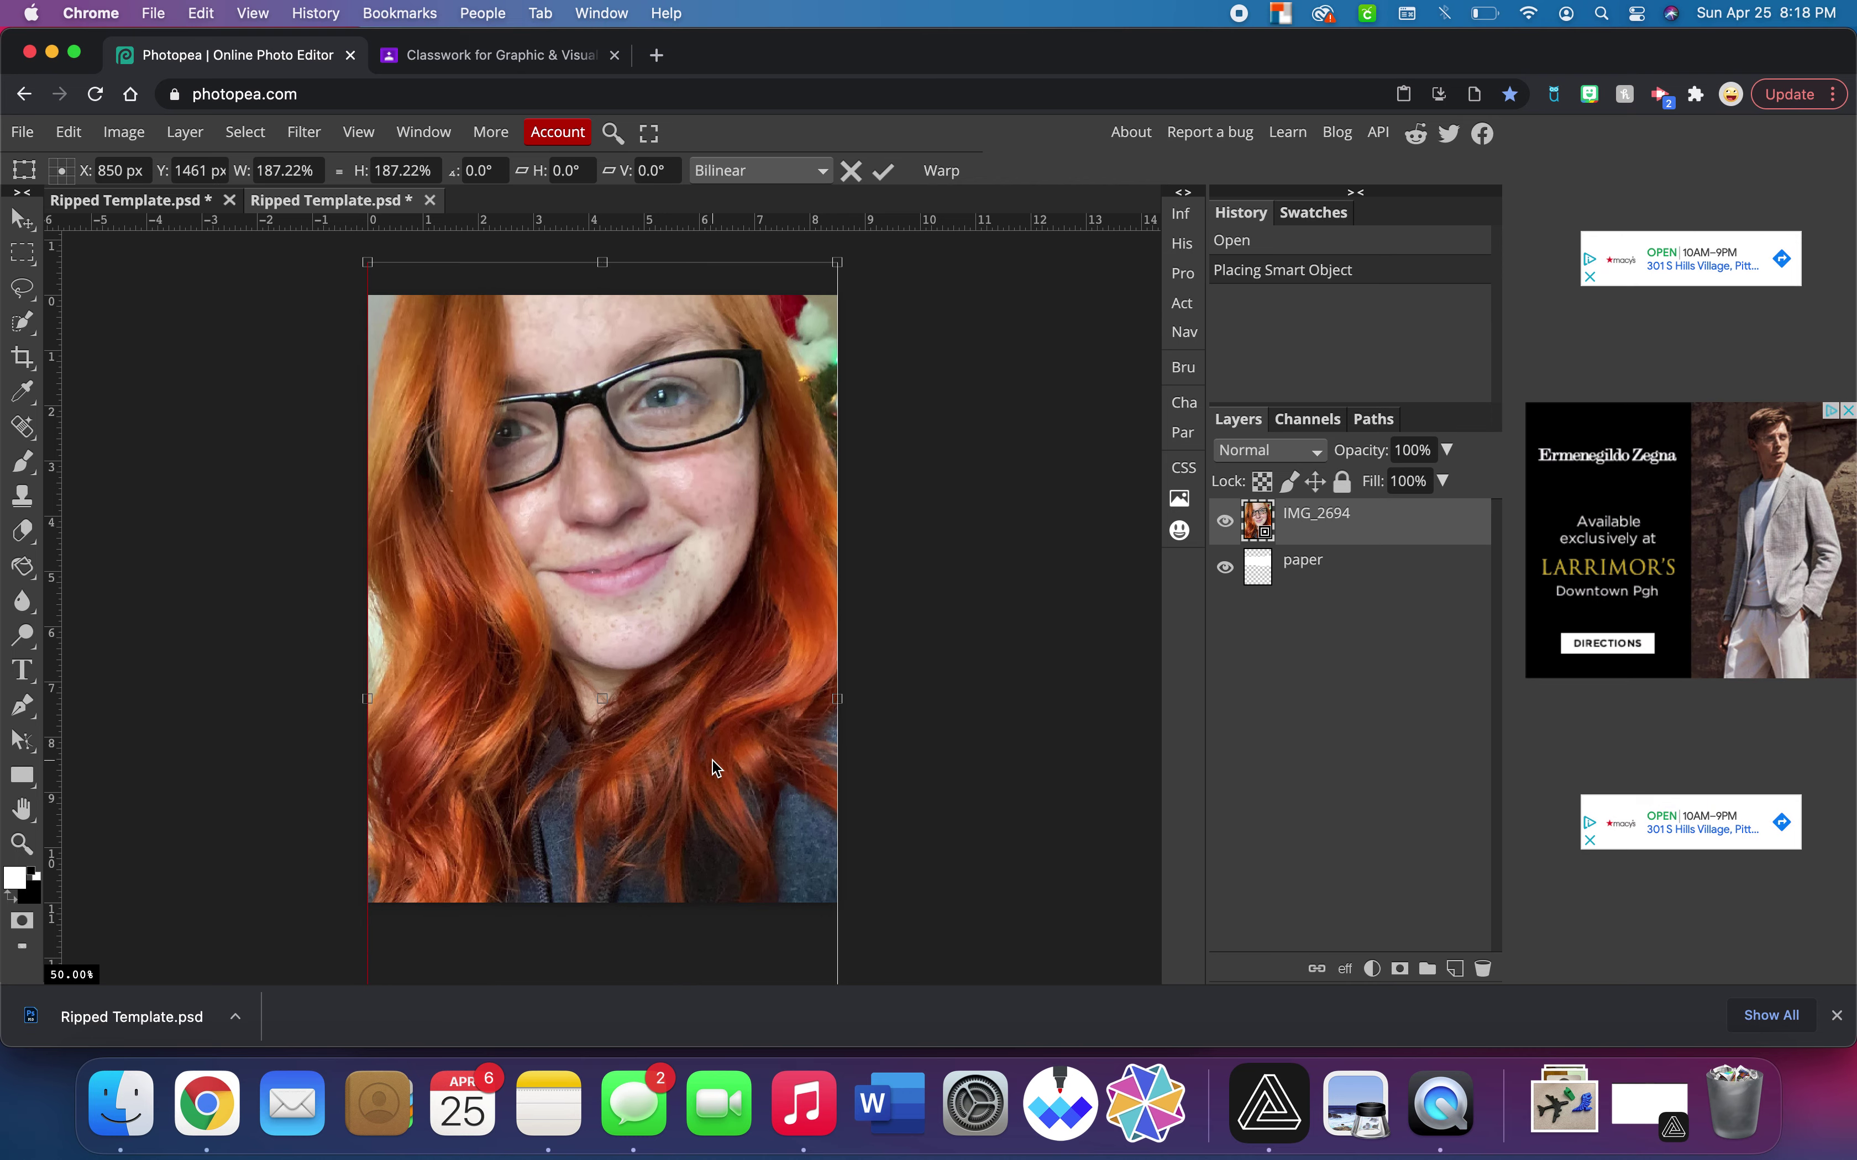
# Reorder the layers so the photo lies beneath the paper strip, and move the strip up over the eyes.
pyautogui.moveTo(1293, 536); pyautogui.dragTo(1295, 586)
pyautogui.click(1296, 526)
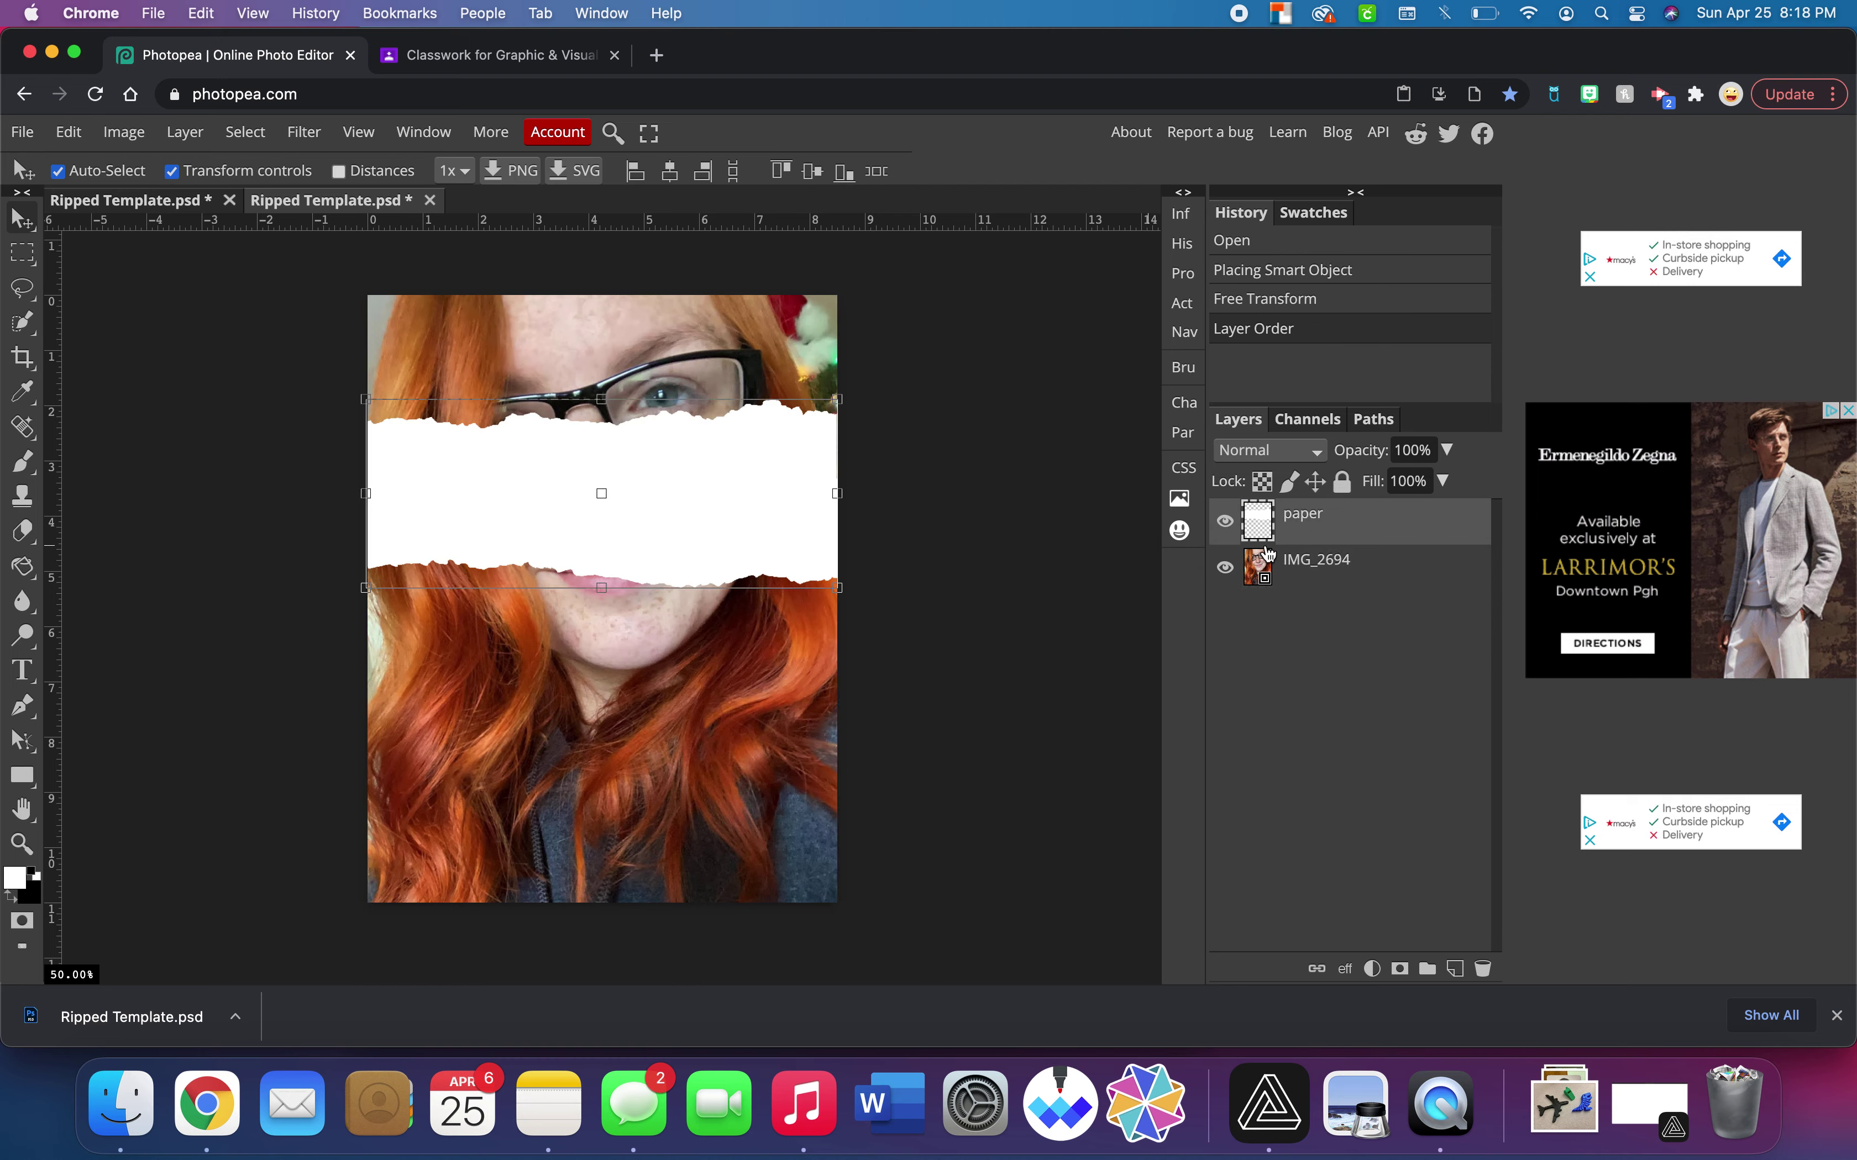
pyautogui.moveTo(765, 436); pyautogui.dragTo(771, 406)
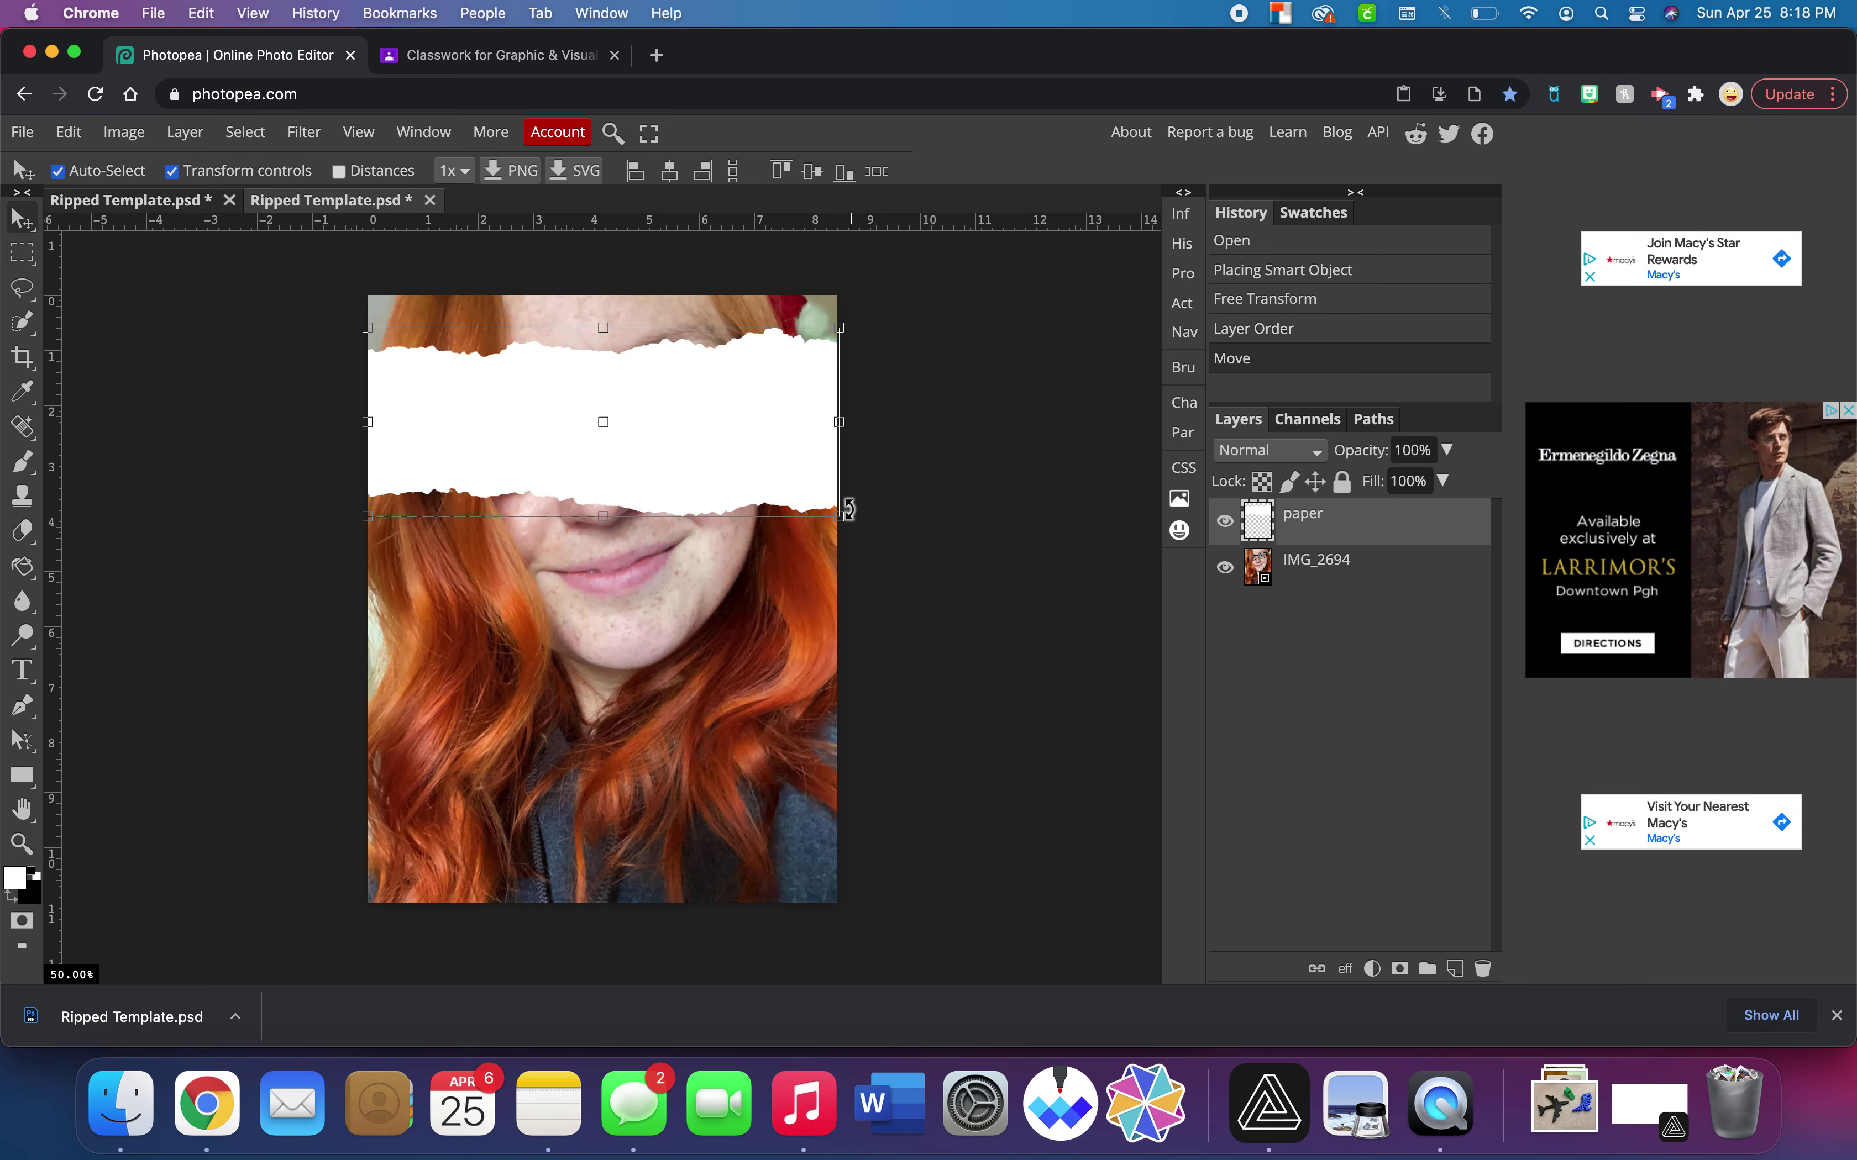
# Duplicate the IMG_2694 photo layer.
pyautogui.click(1335, 590)
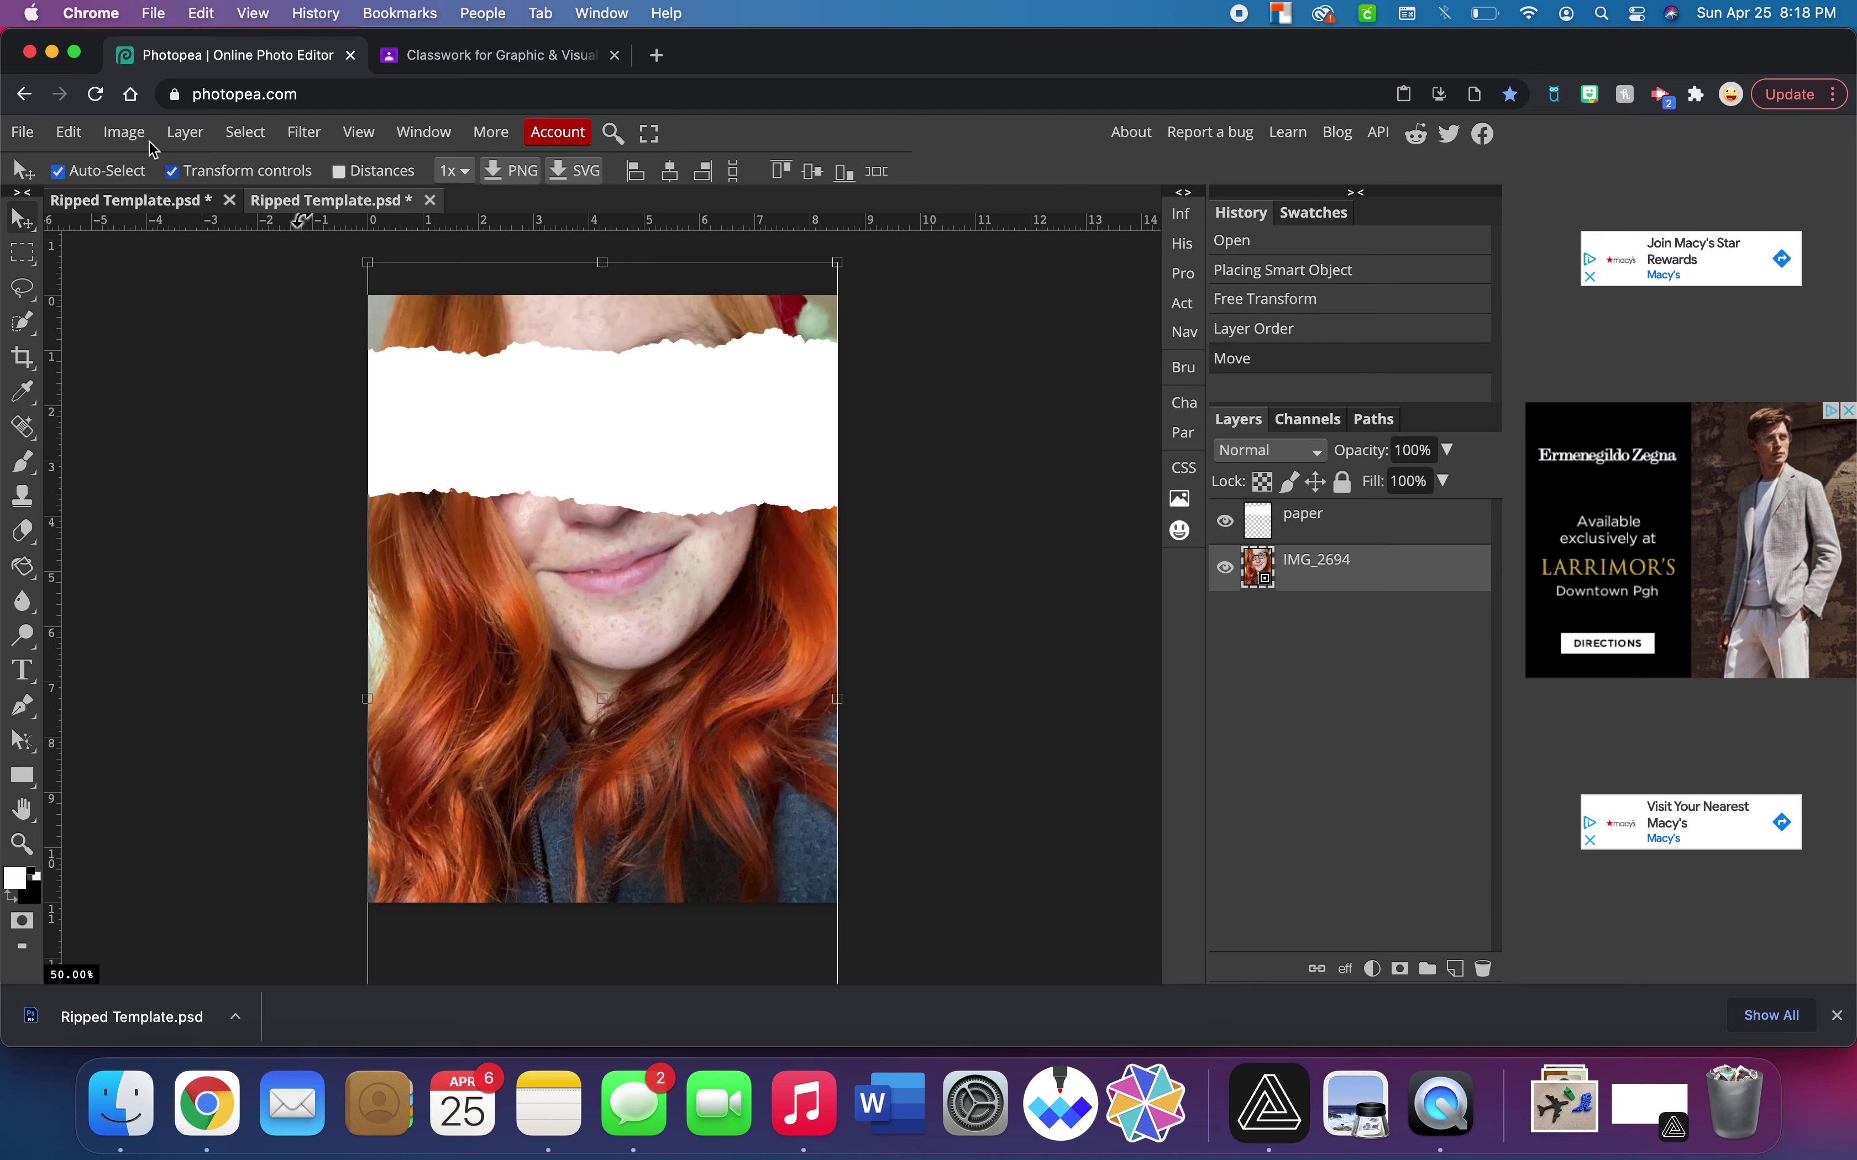
pyautogui.click(186, 133)
pyautogui.click(206, 199)
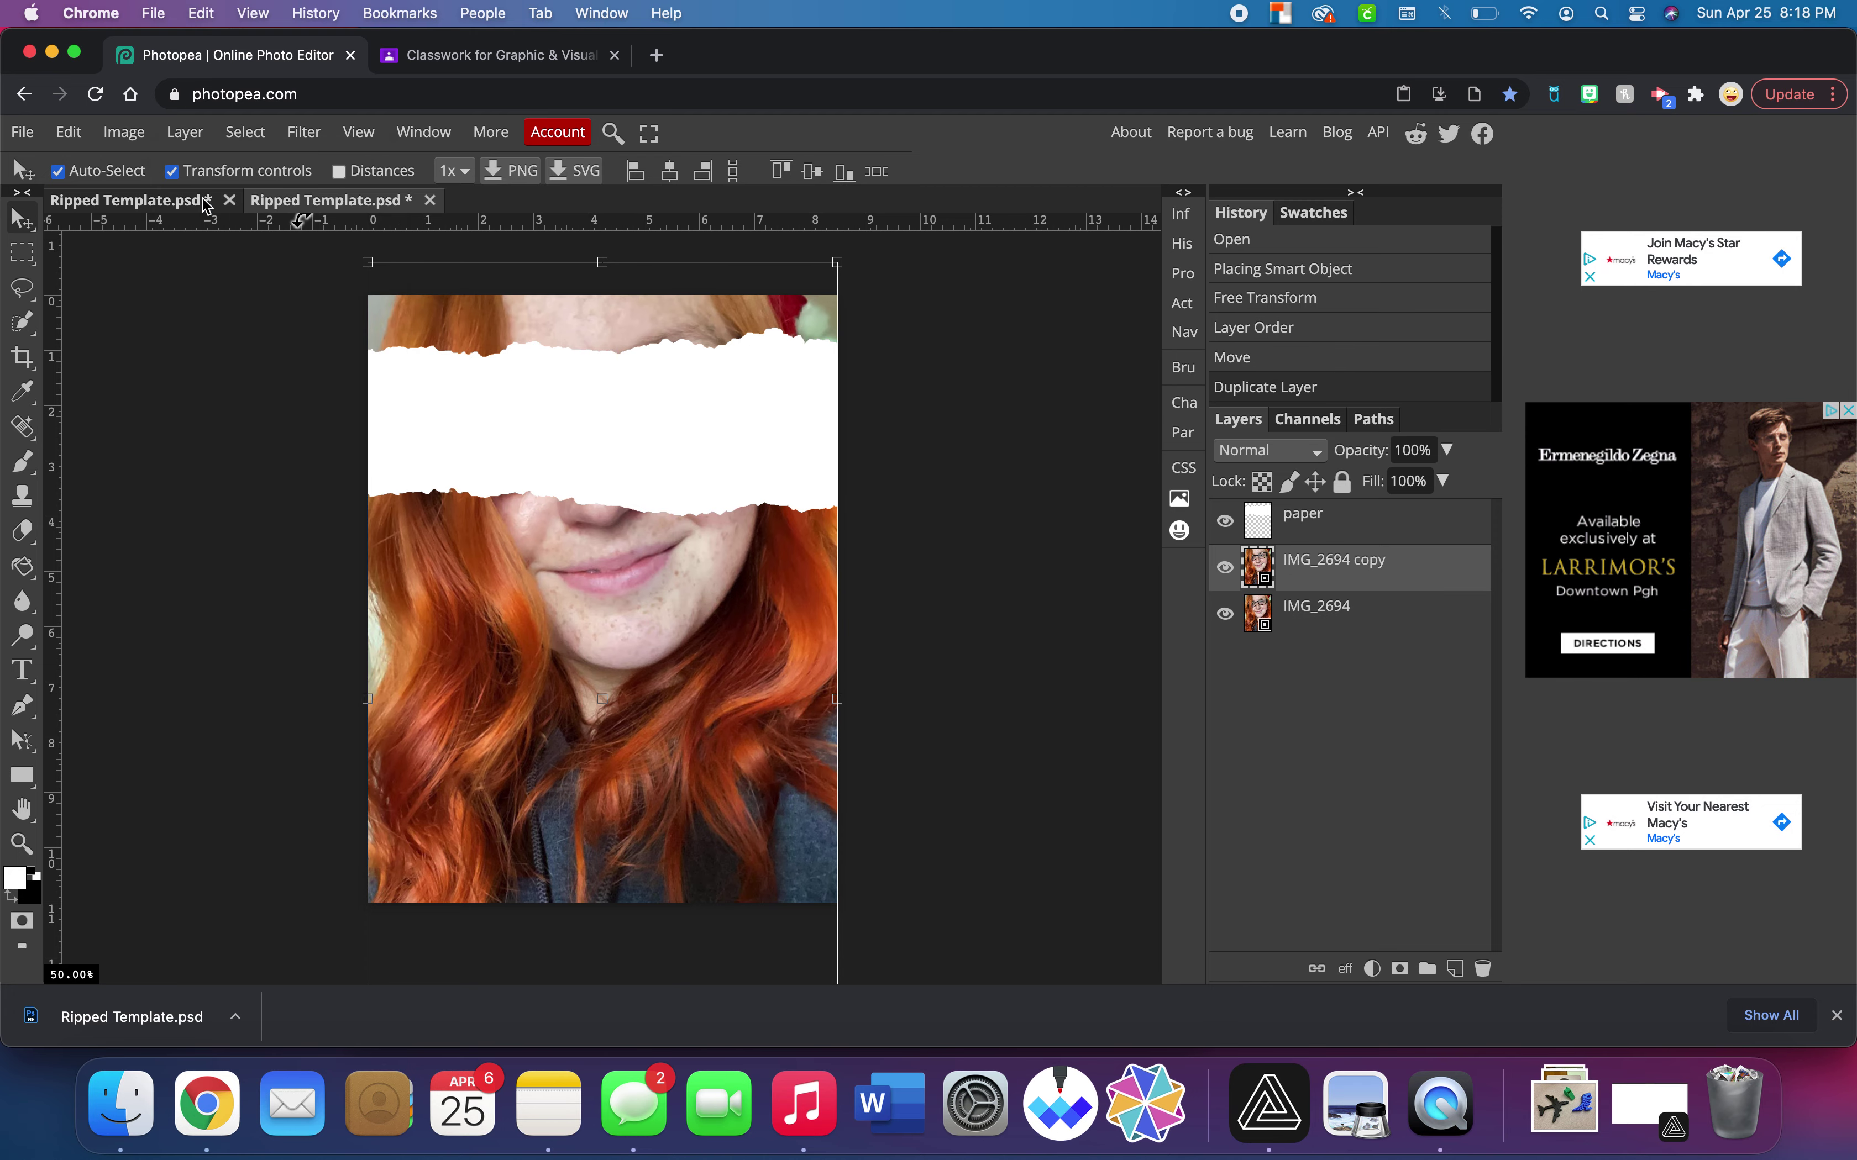
# Apply a Black & White adjustment with default values to the photo copy, and move the original colour photo above the paper layer.
pyautogui.click(124, 132)
pyautogui.moveTo(144, 162)
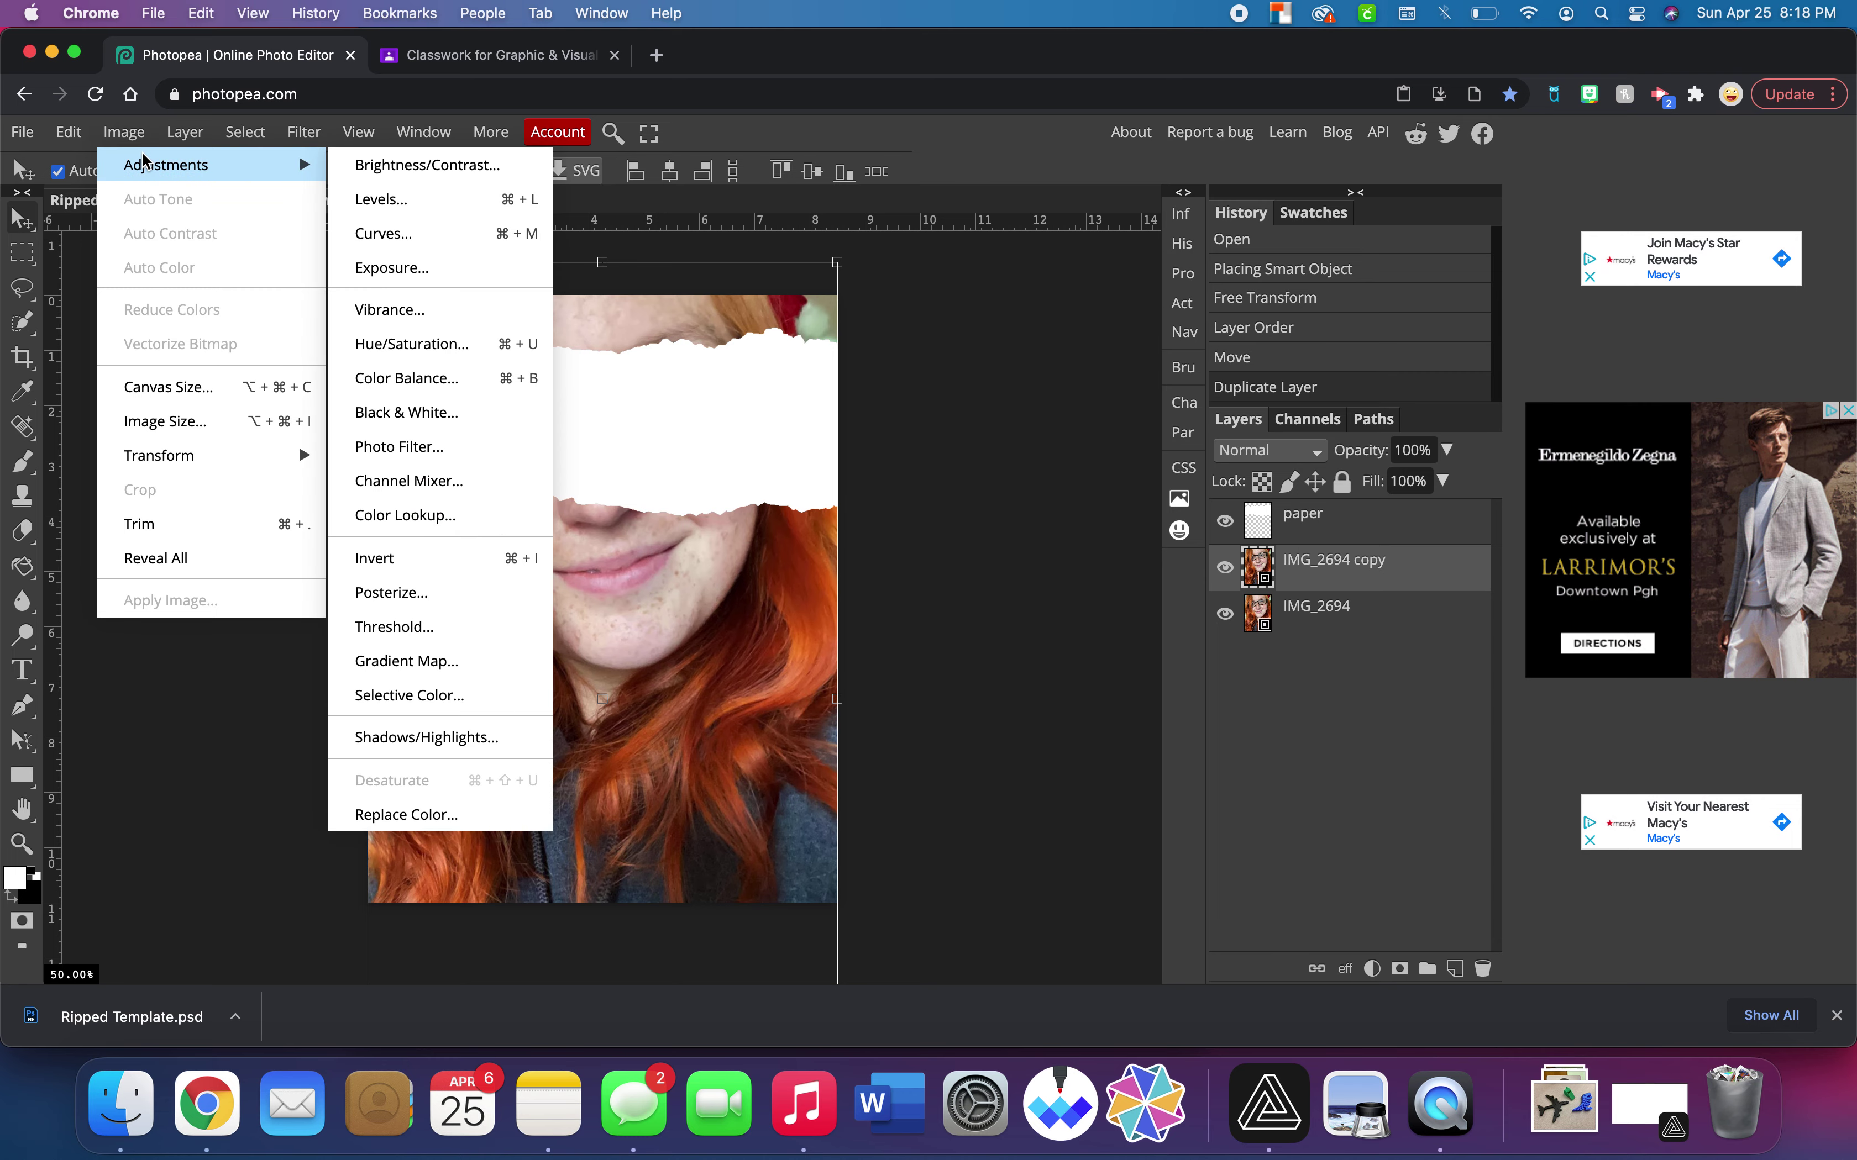
pyautogui.click(408, 413)
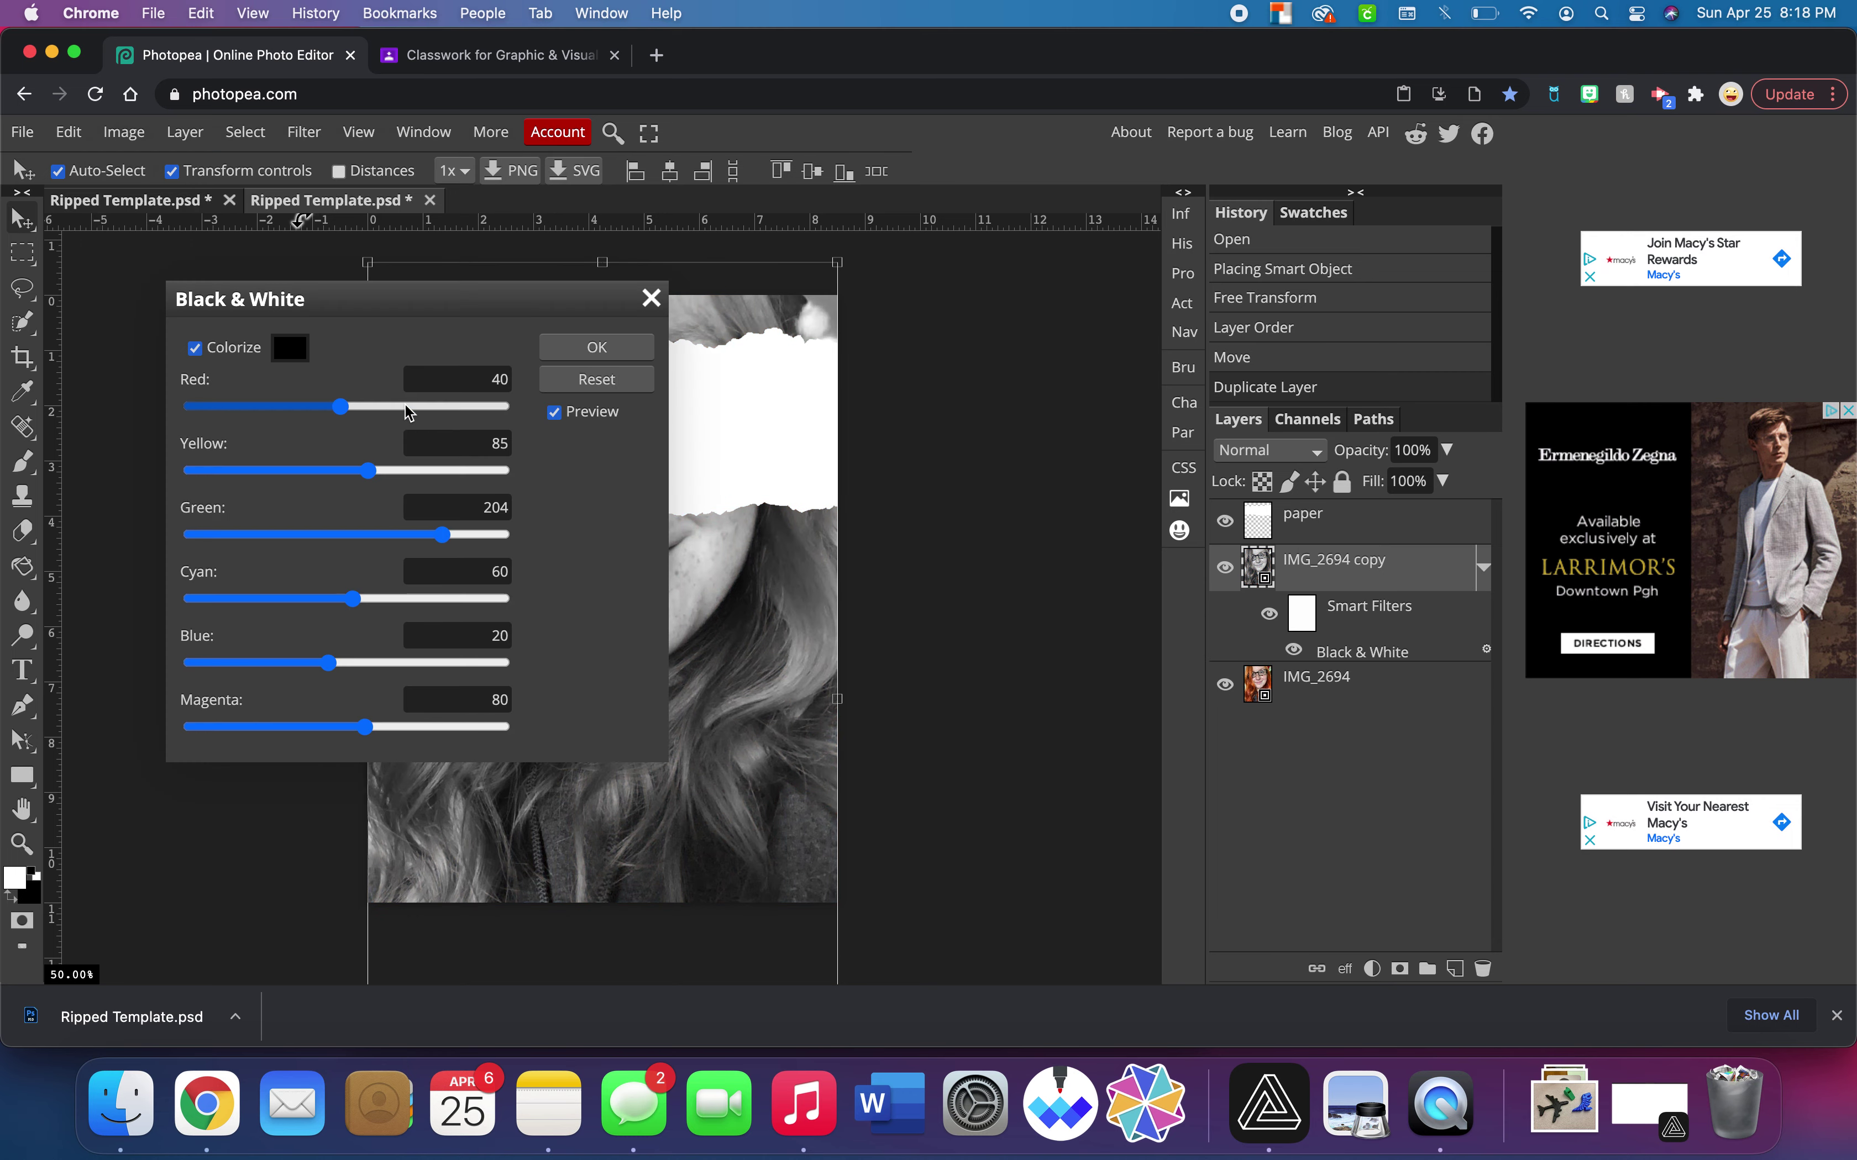
pyautogui.click(597, 352)
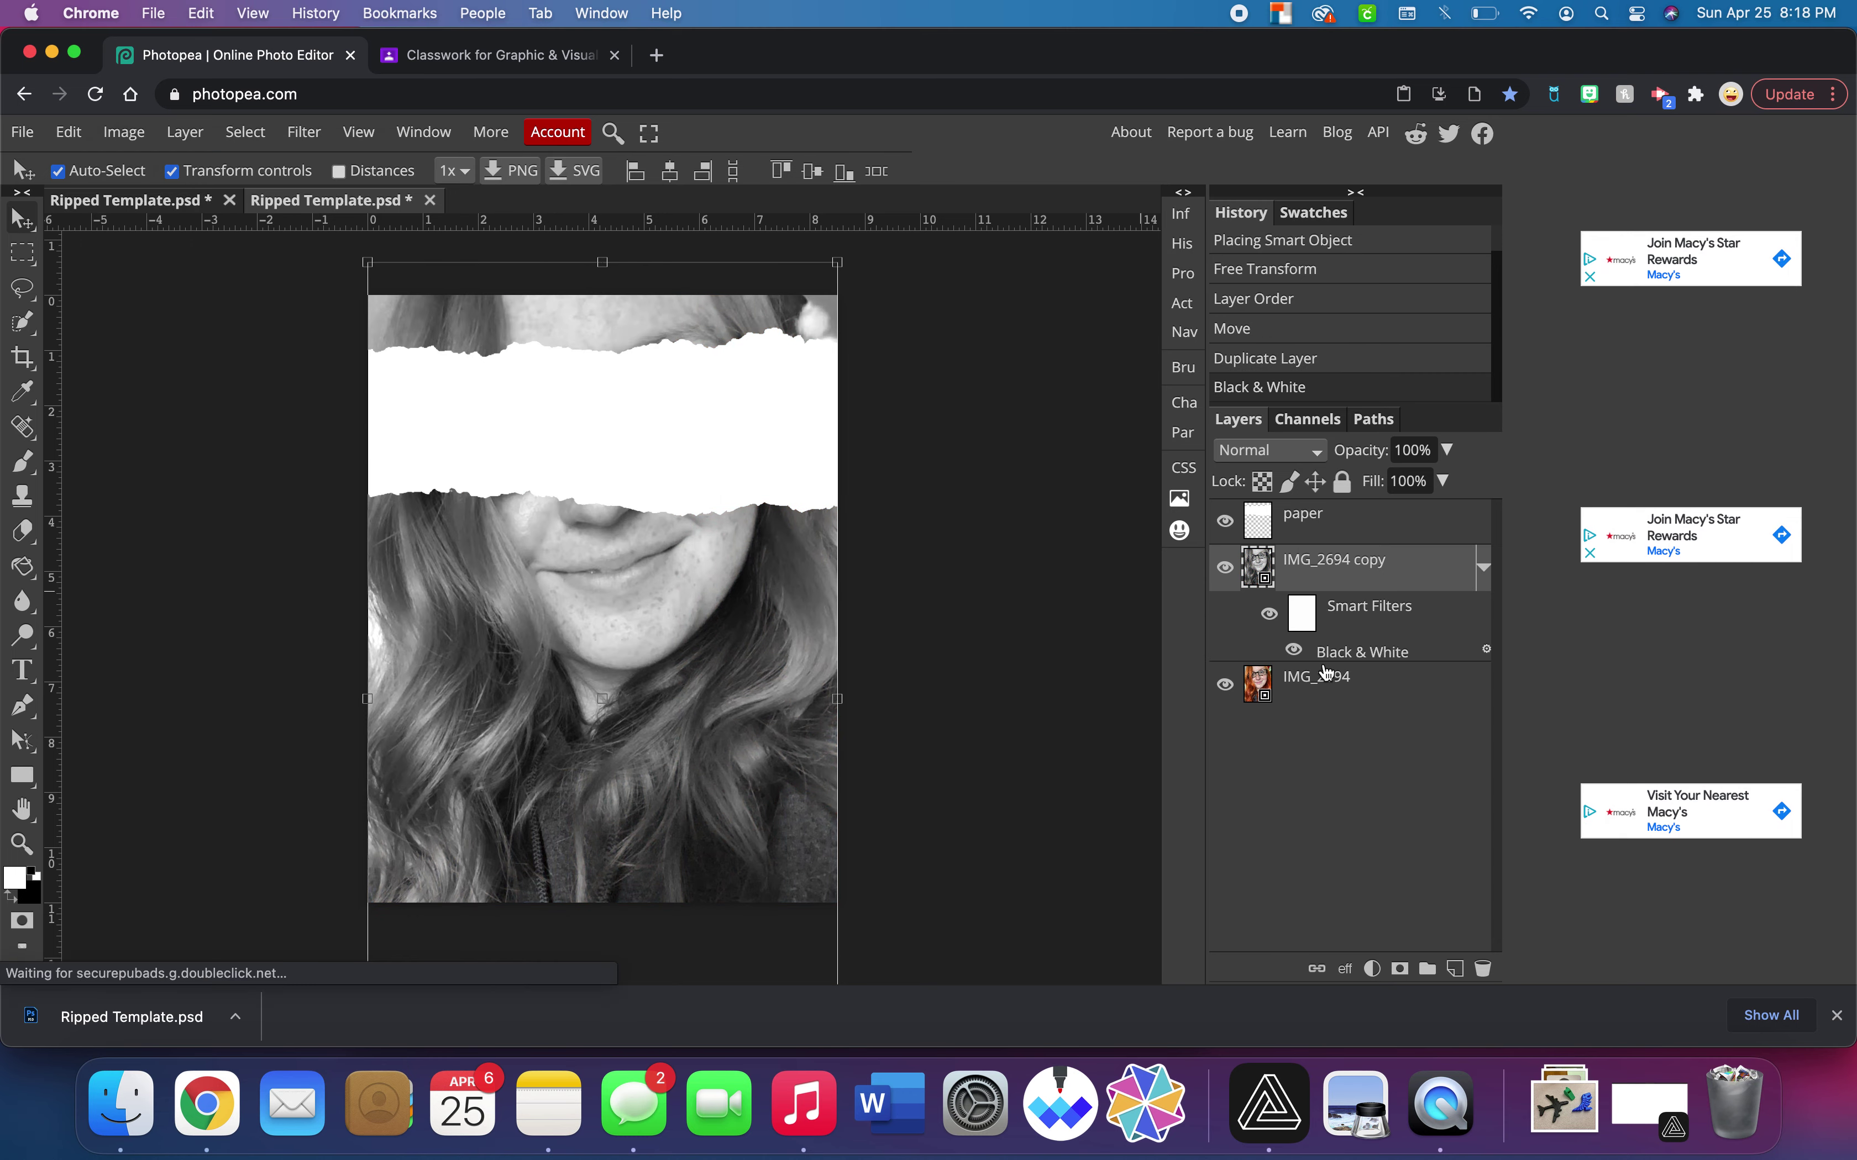
pyautogui.moveTo(1320, 683); pyautogui.dragTo(1258, 508)
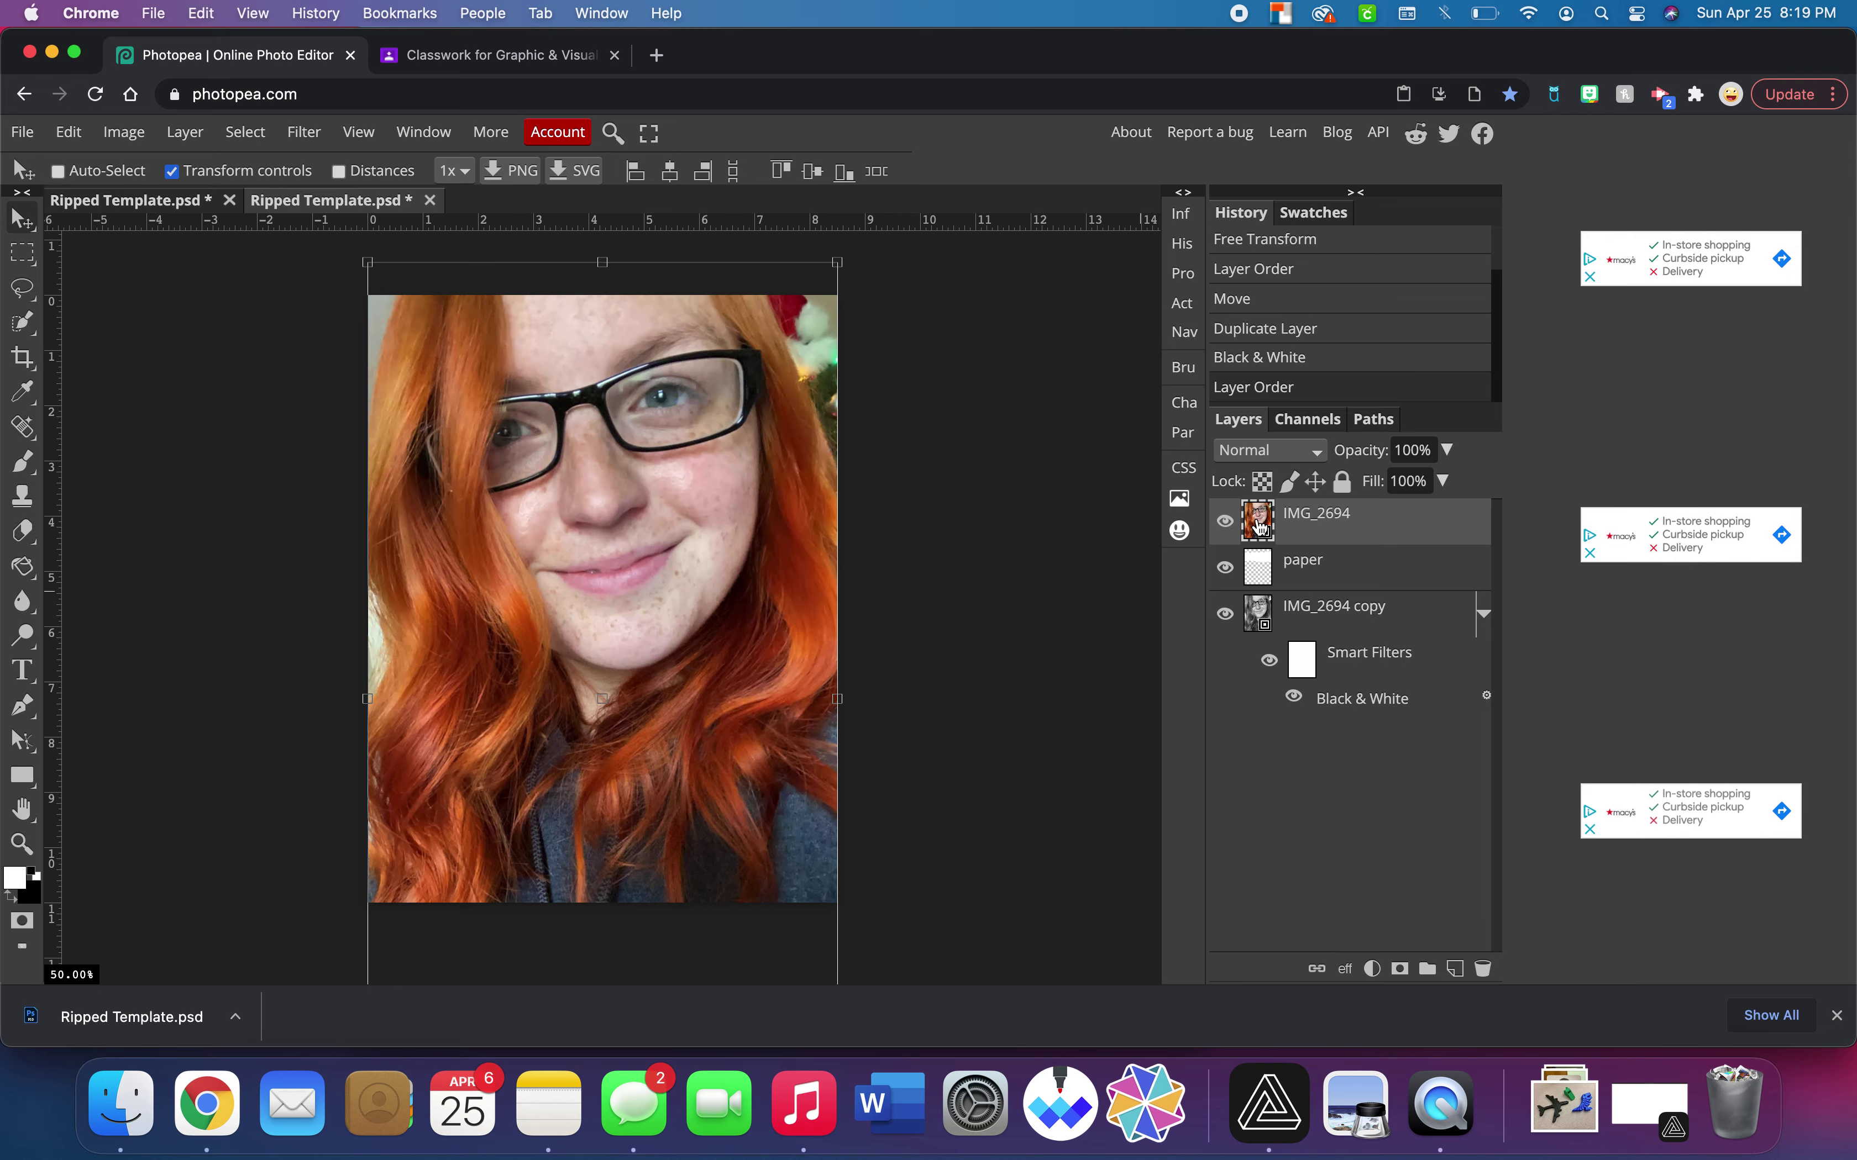
pyautogui.press('super+alt+g')
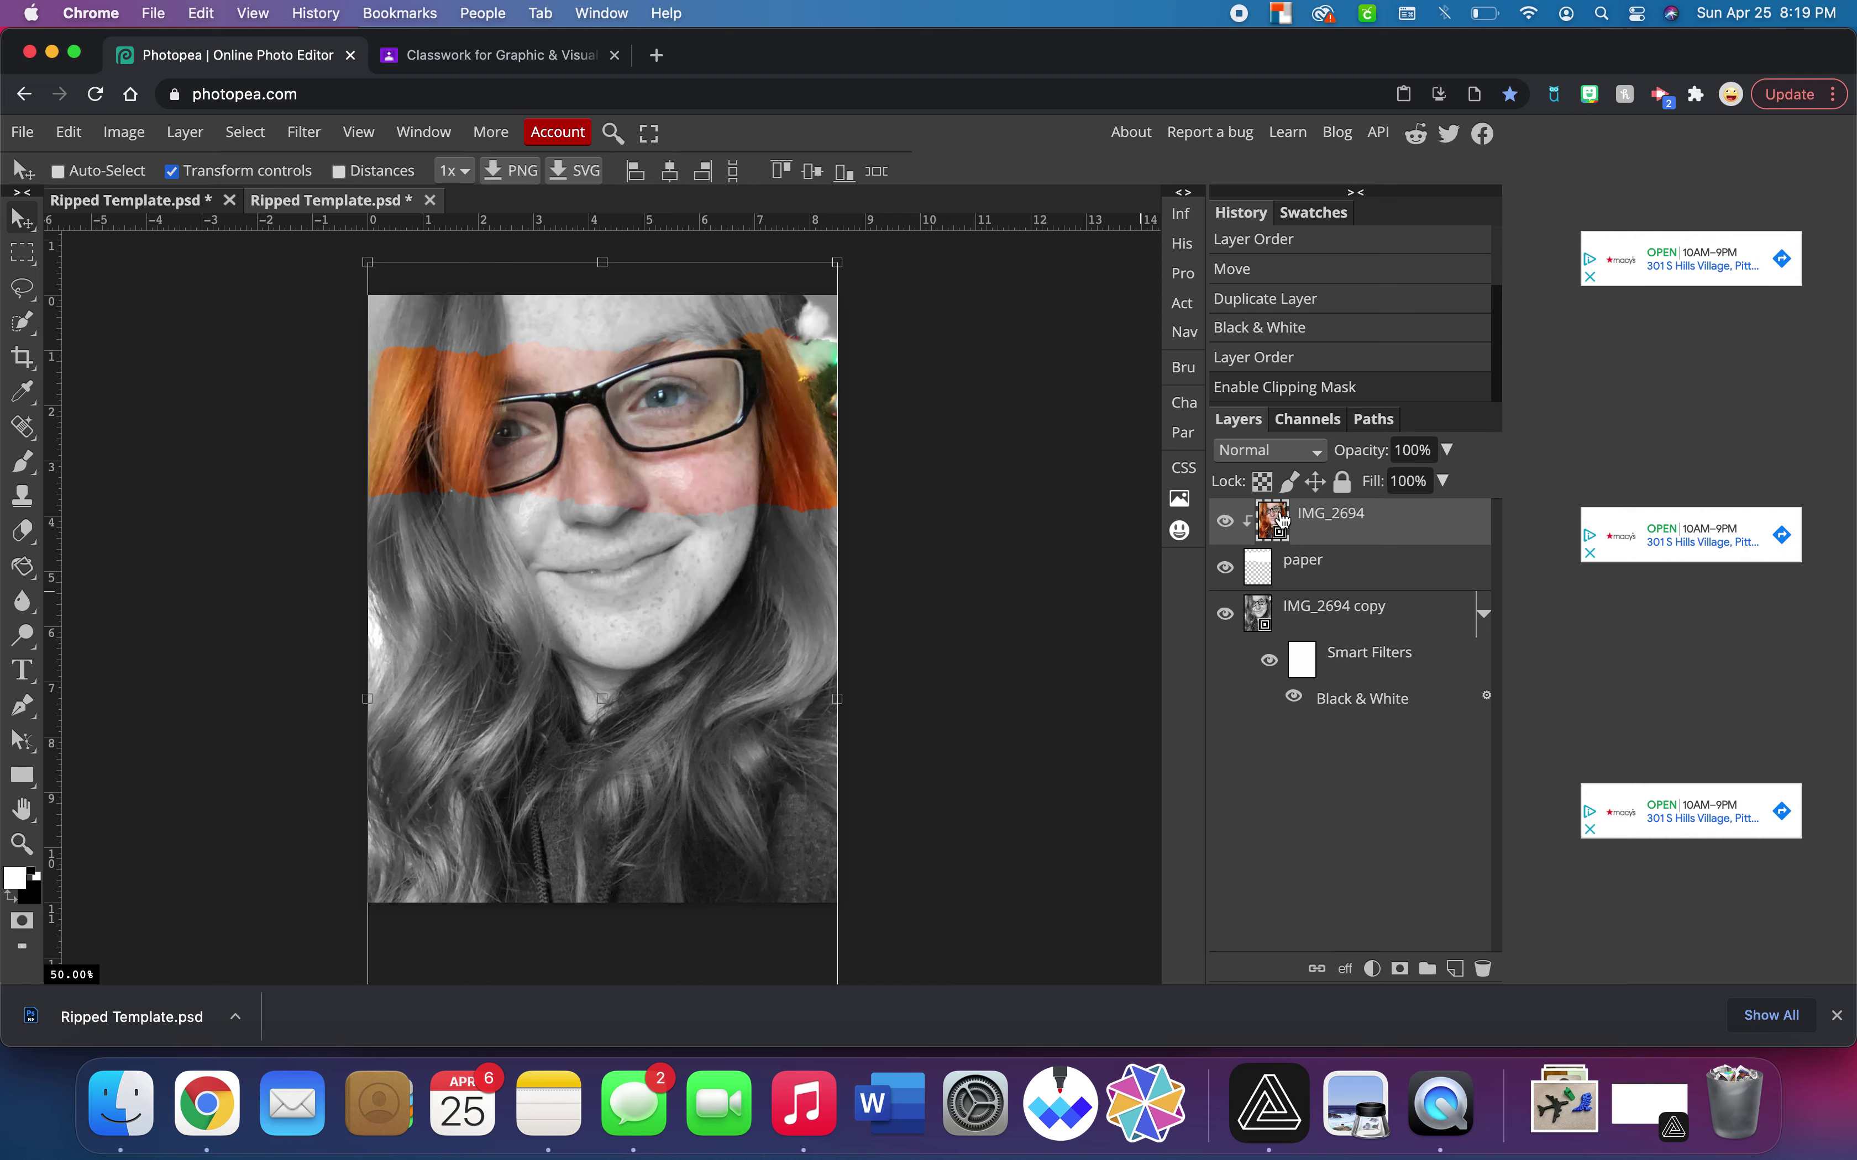
pyautogui.press('super+z')
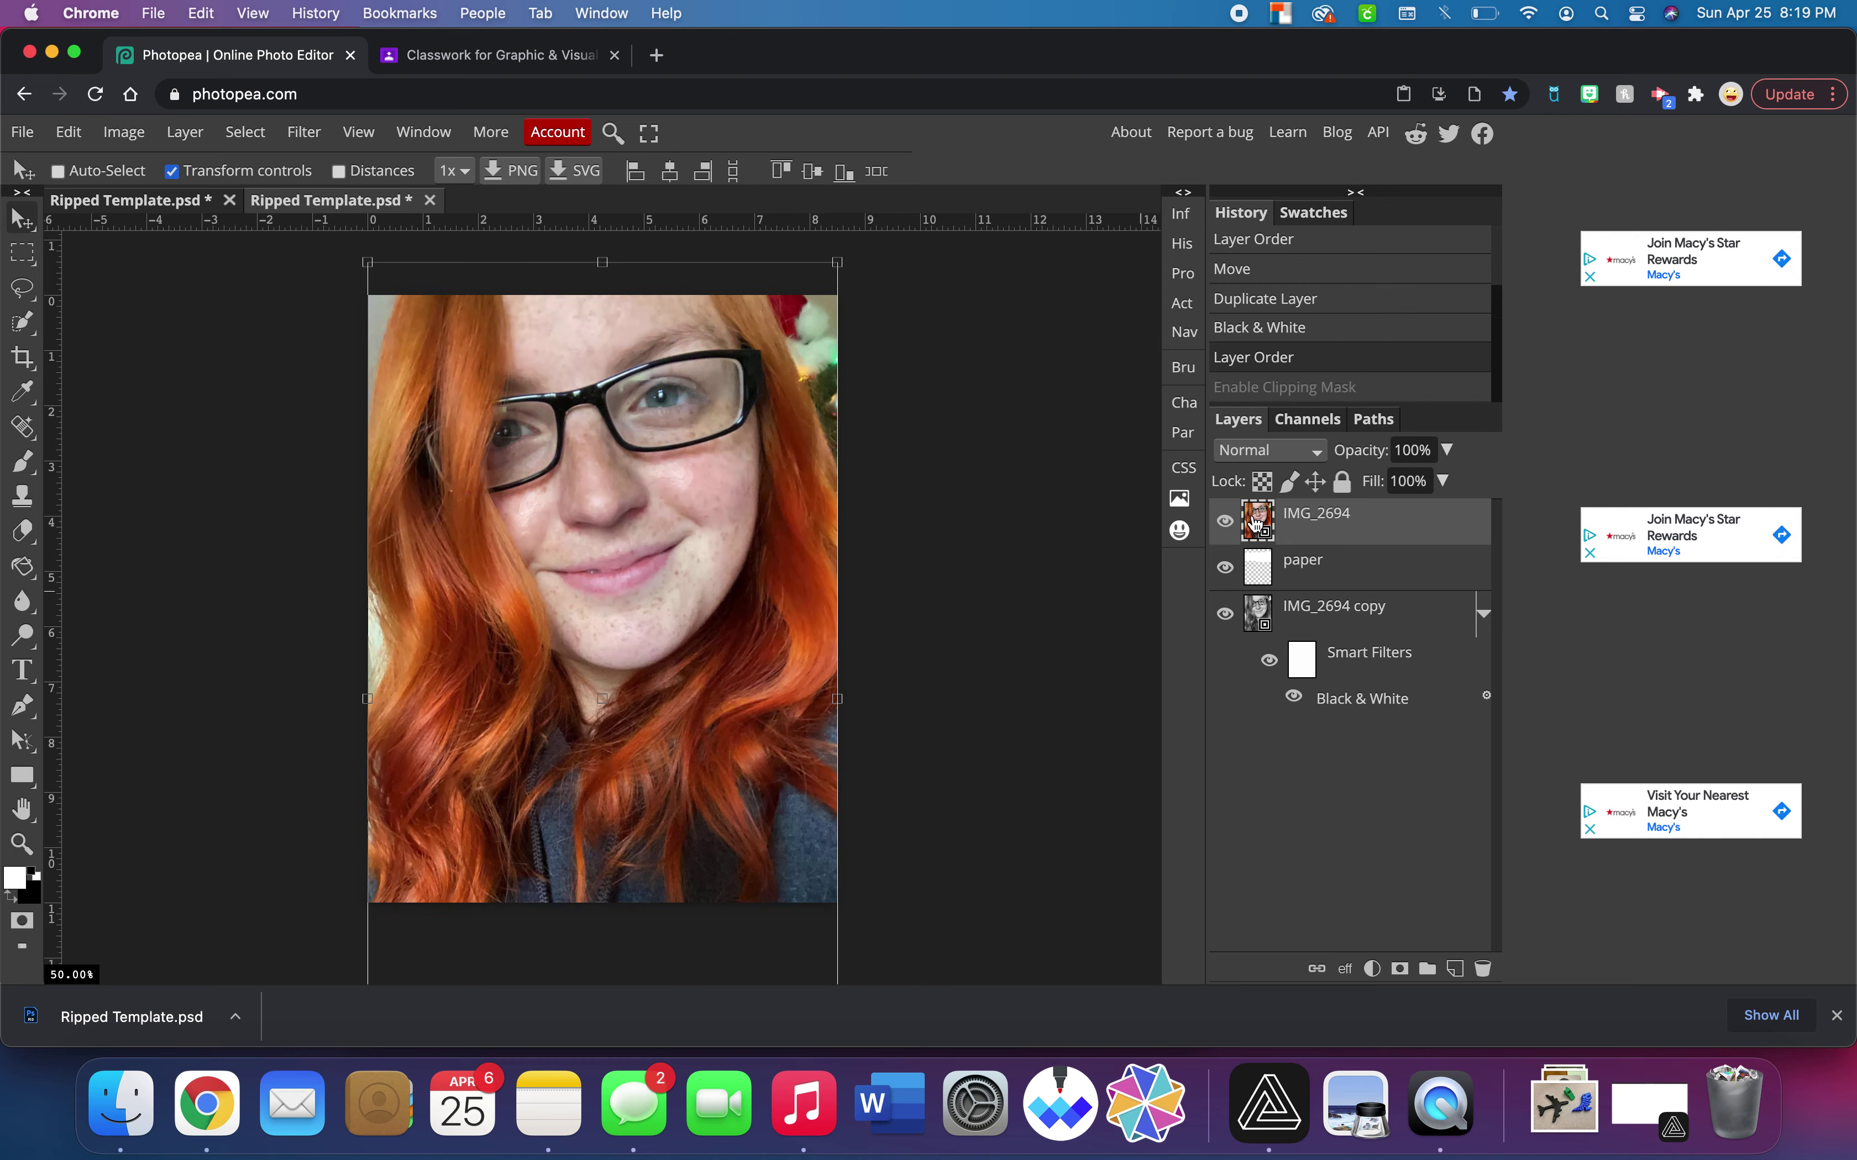
pyautogui.press('super+shift+z')
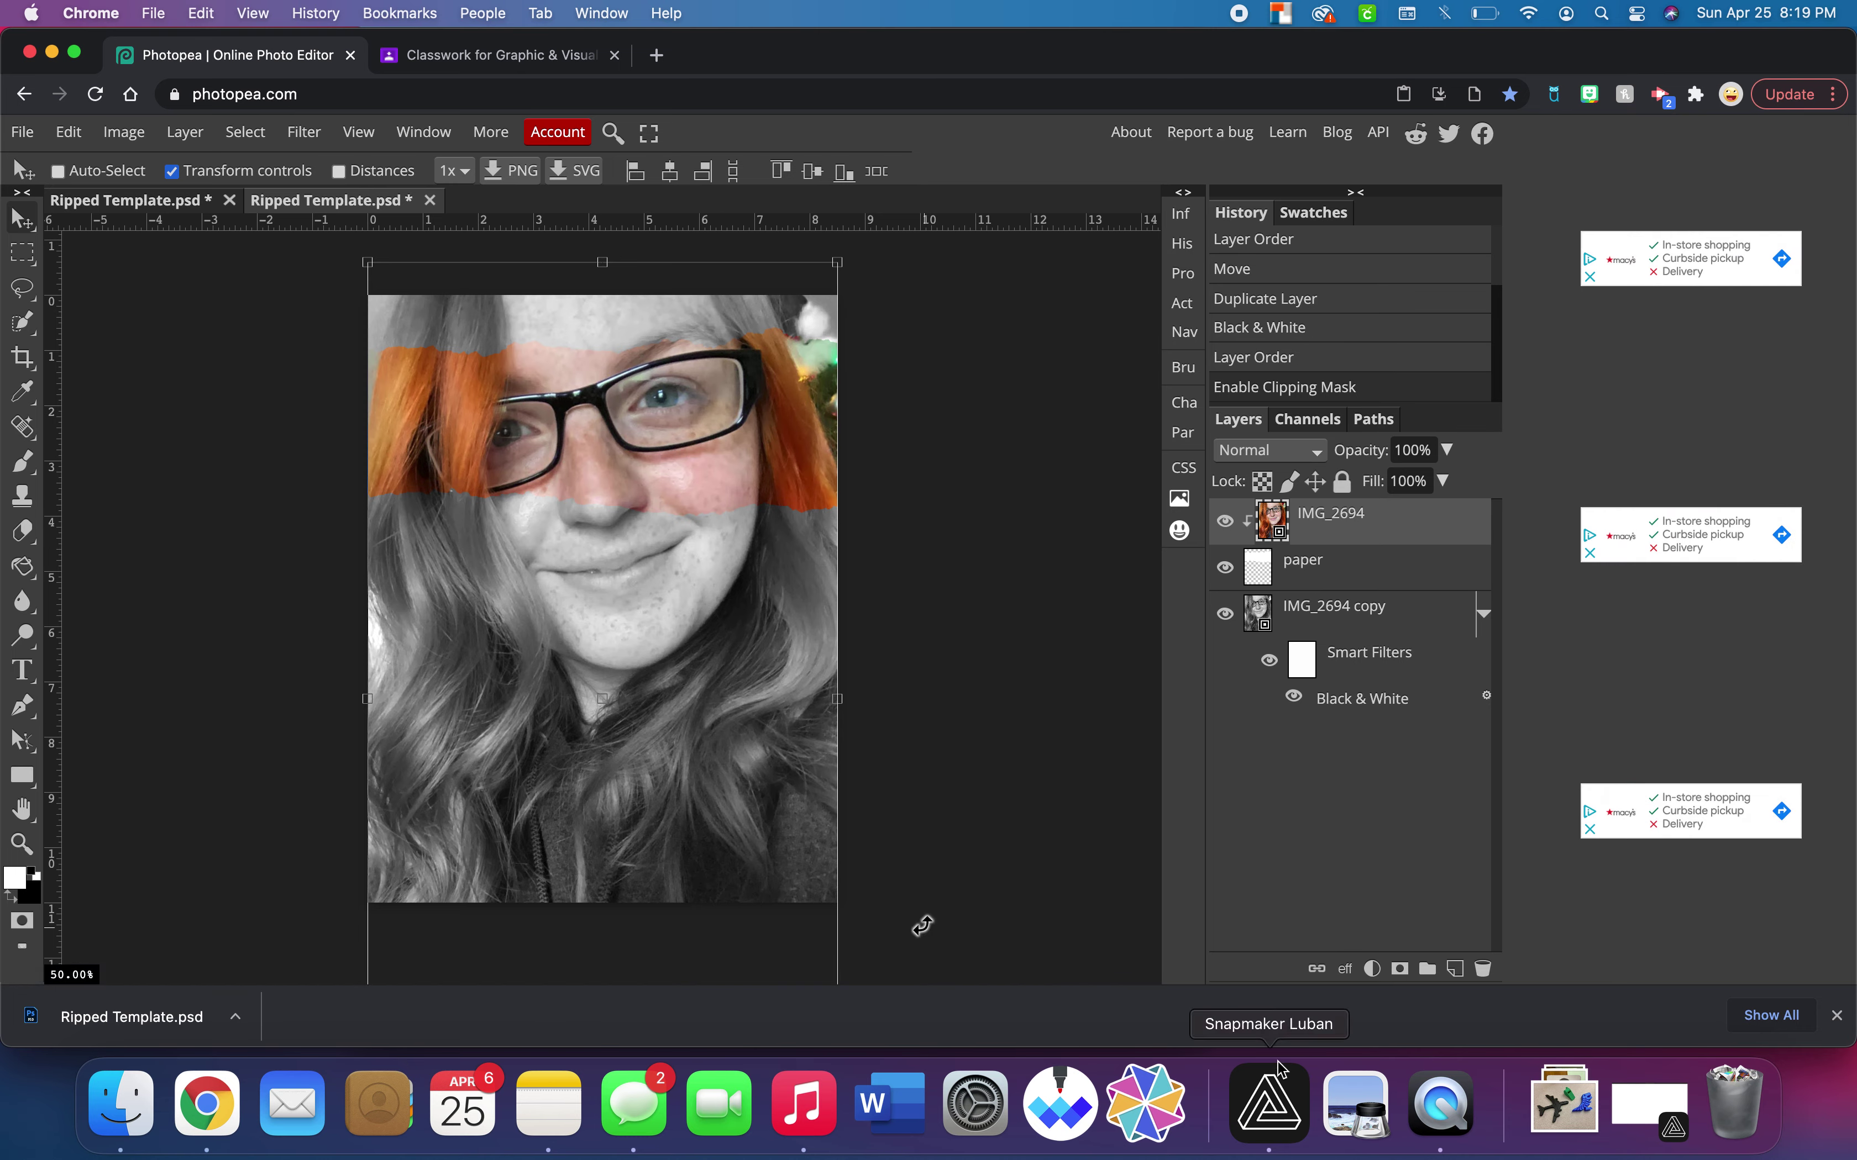
pyautogui.press('super+z')
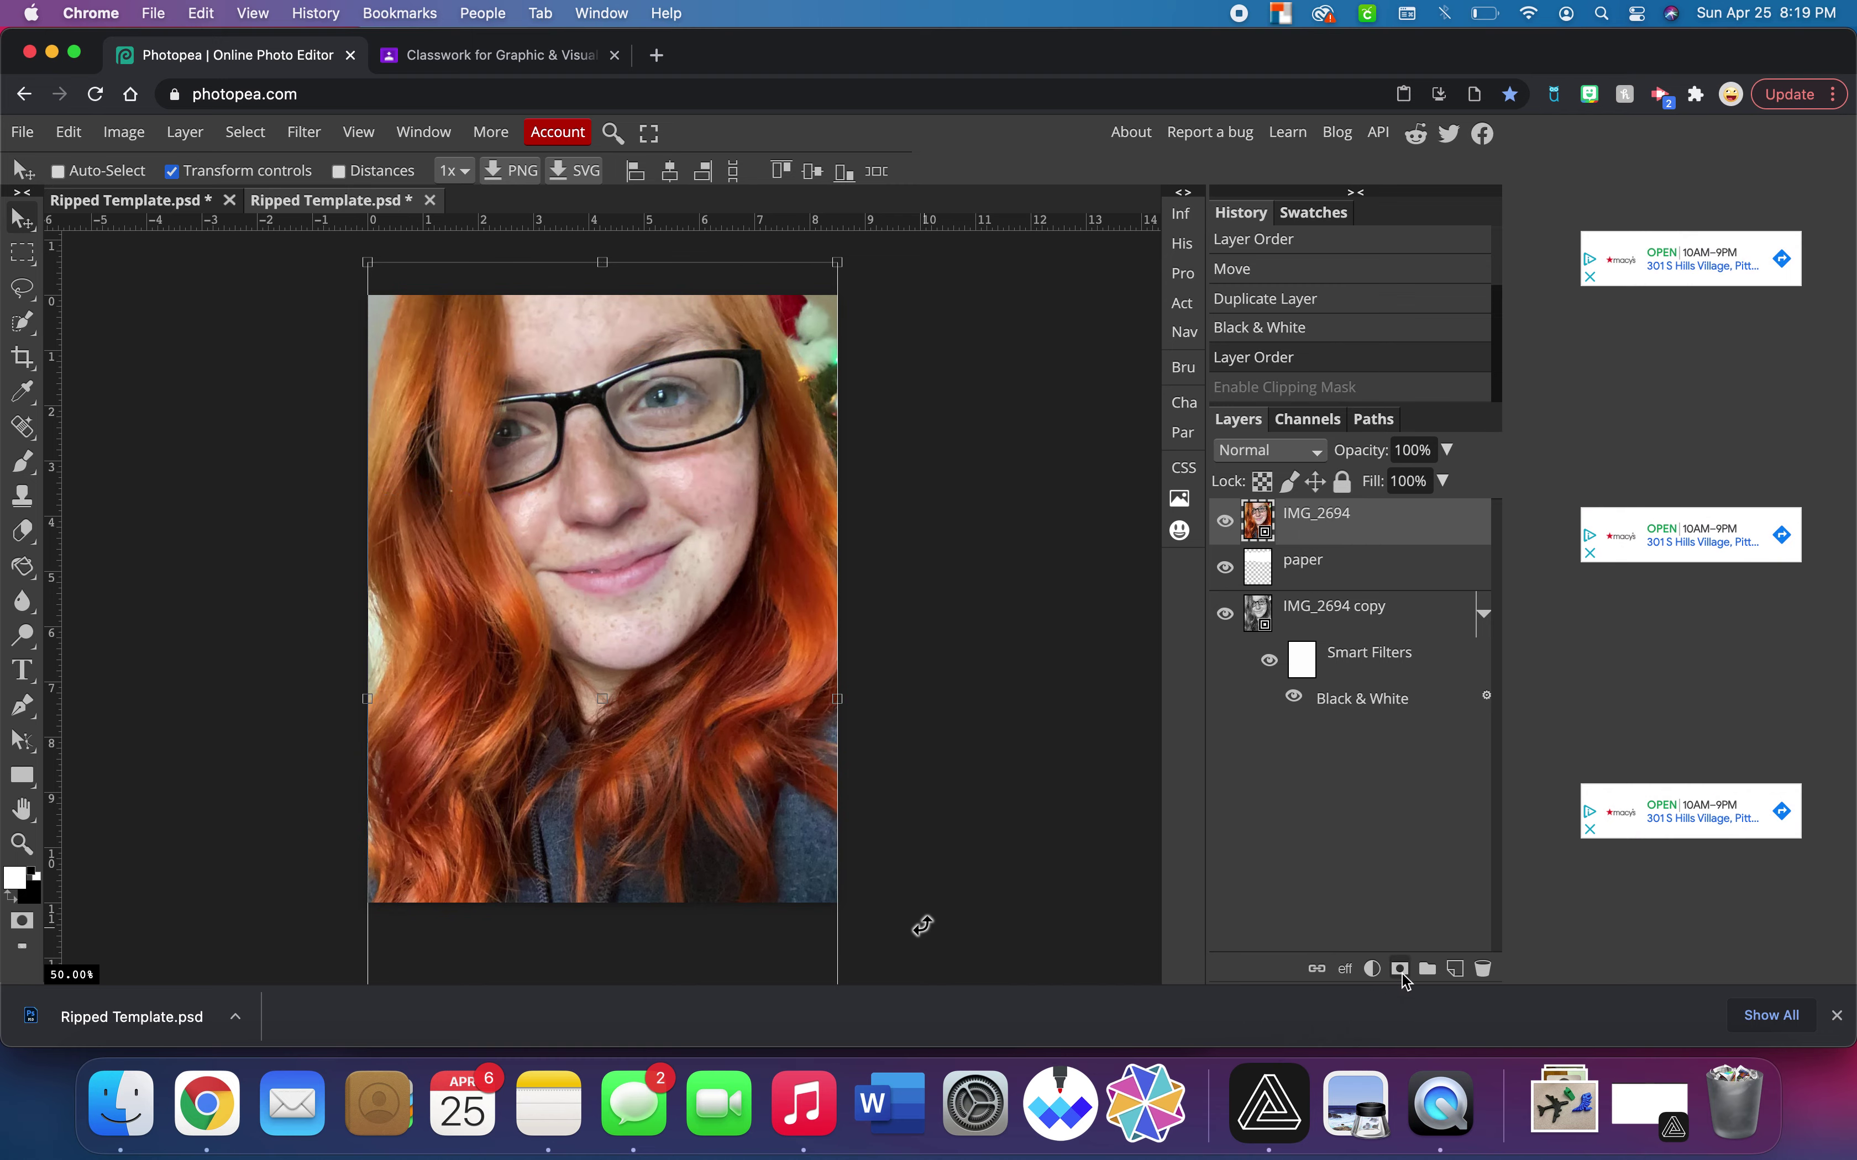
pyautogui.click(1401, 969)
pyautogui.press('super+z')
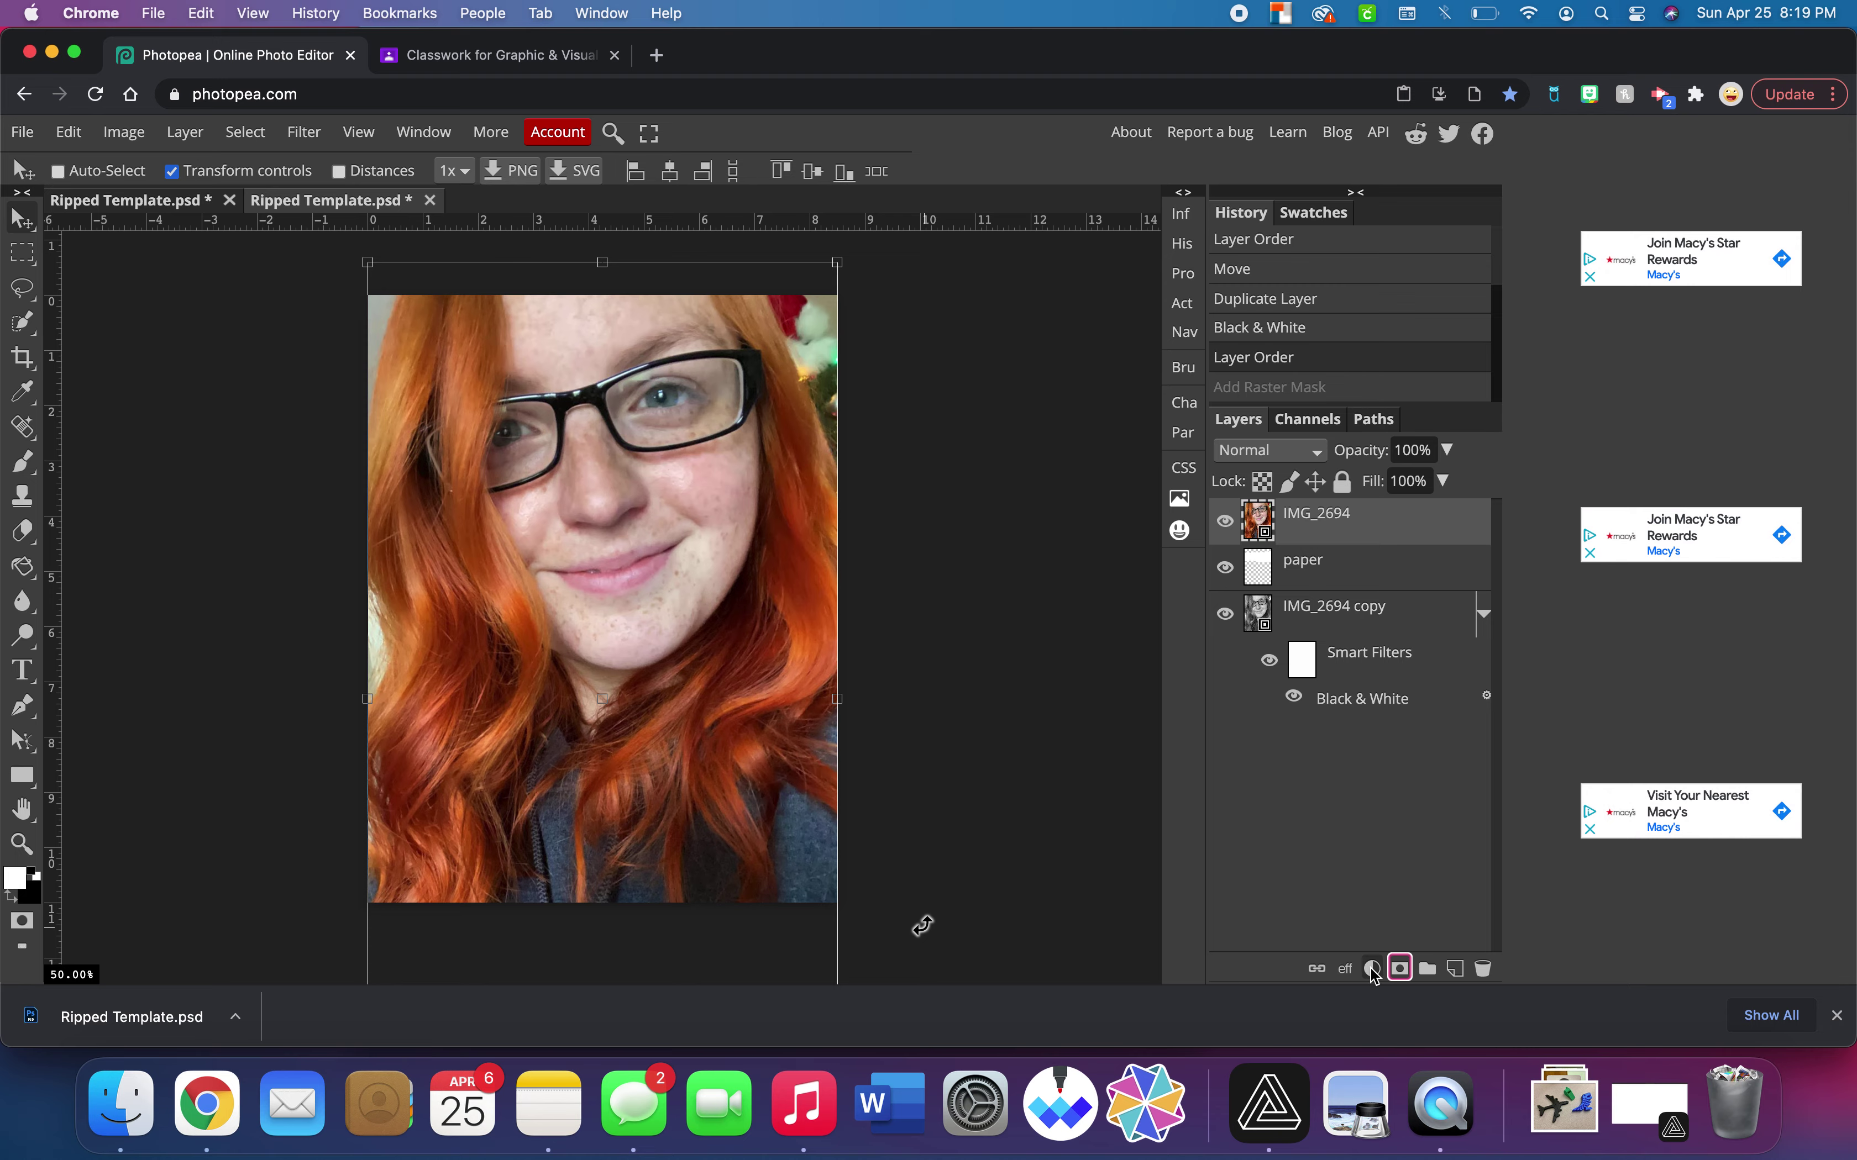
pyautogui.click(1373, 969)
pyautogui.click(1220, 886)
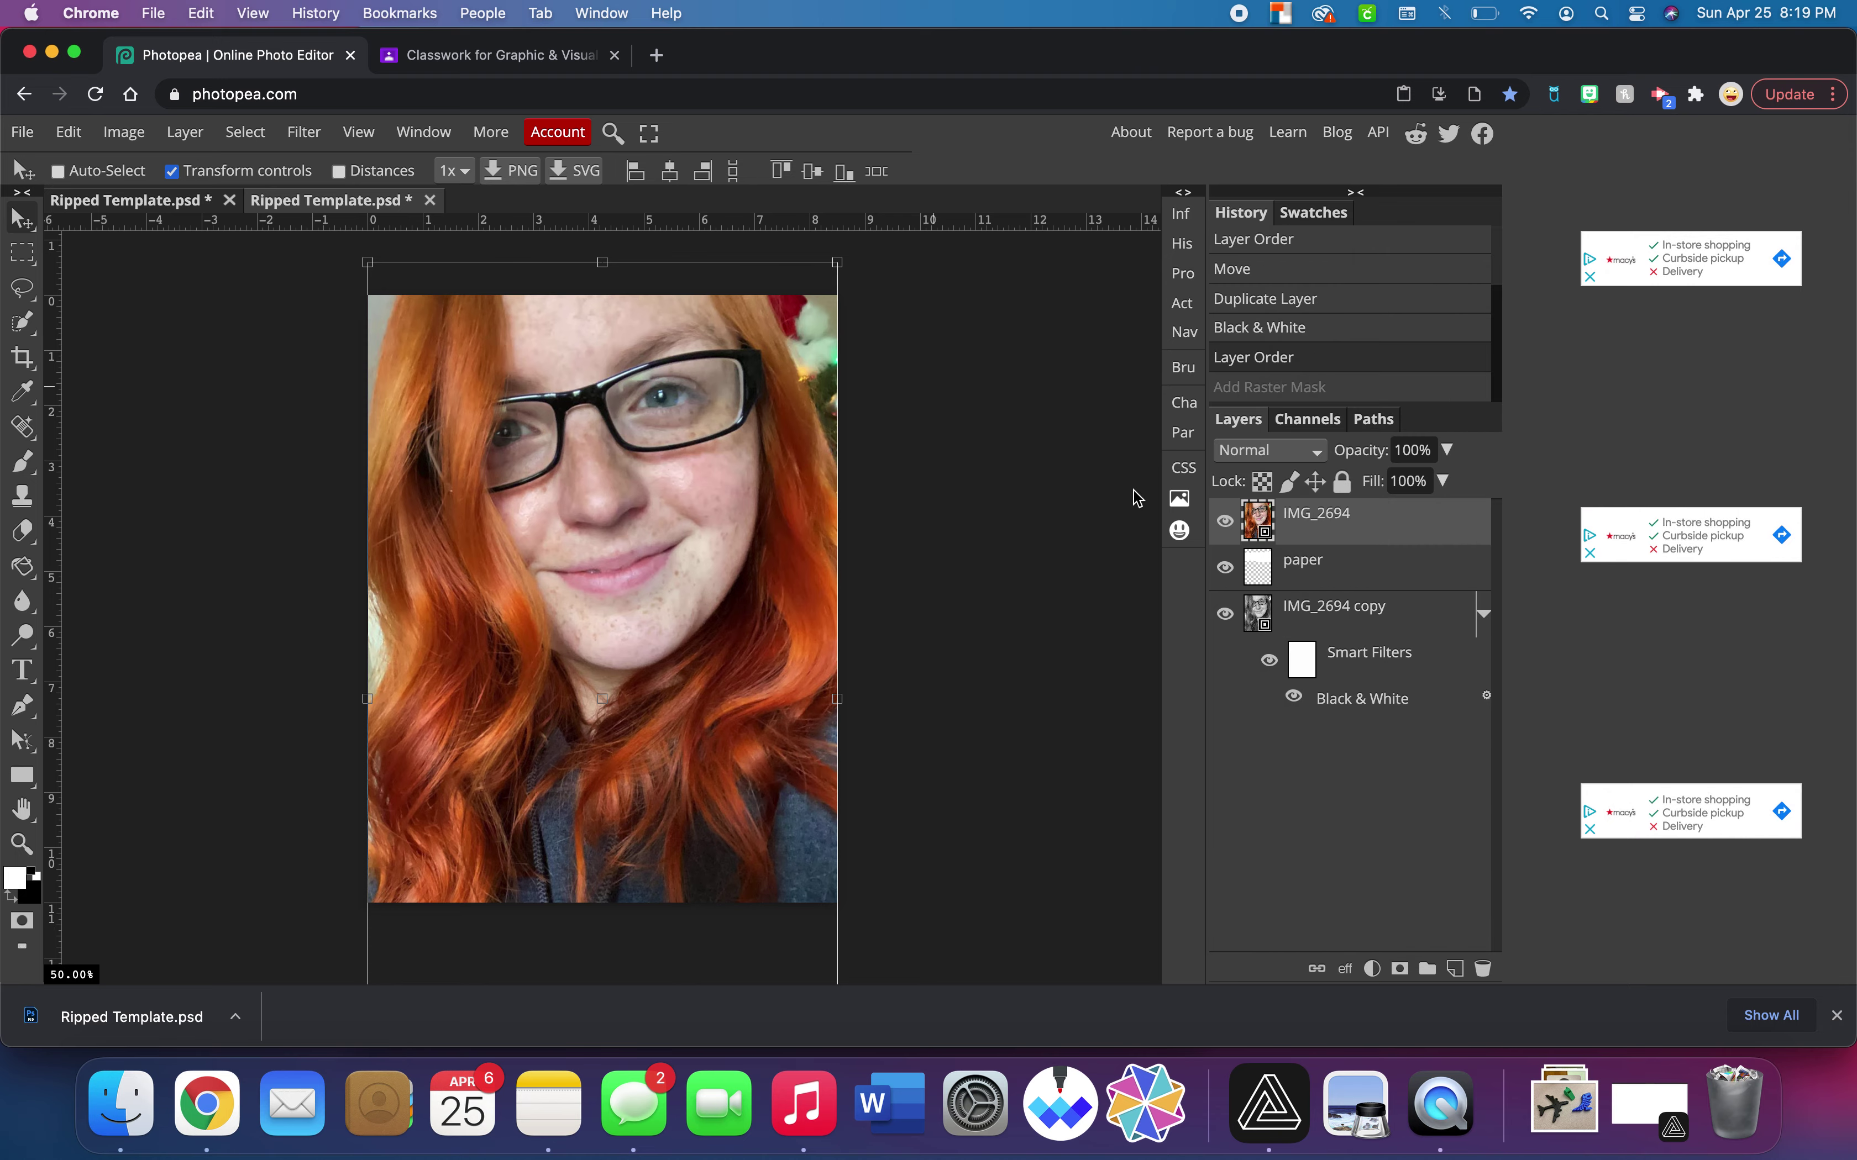
pyautogui.press('super')
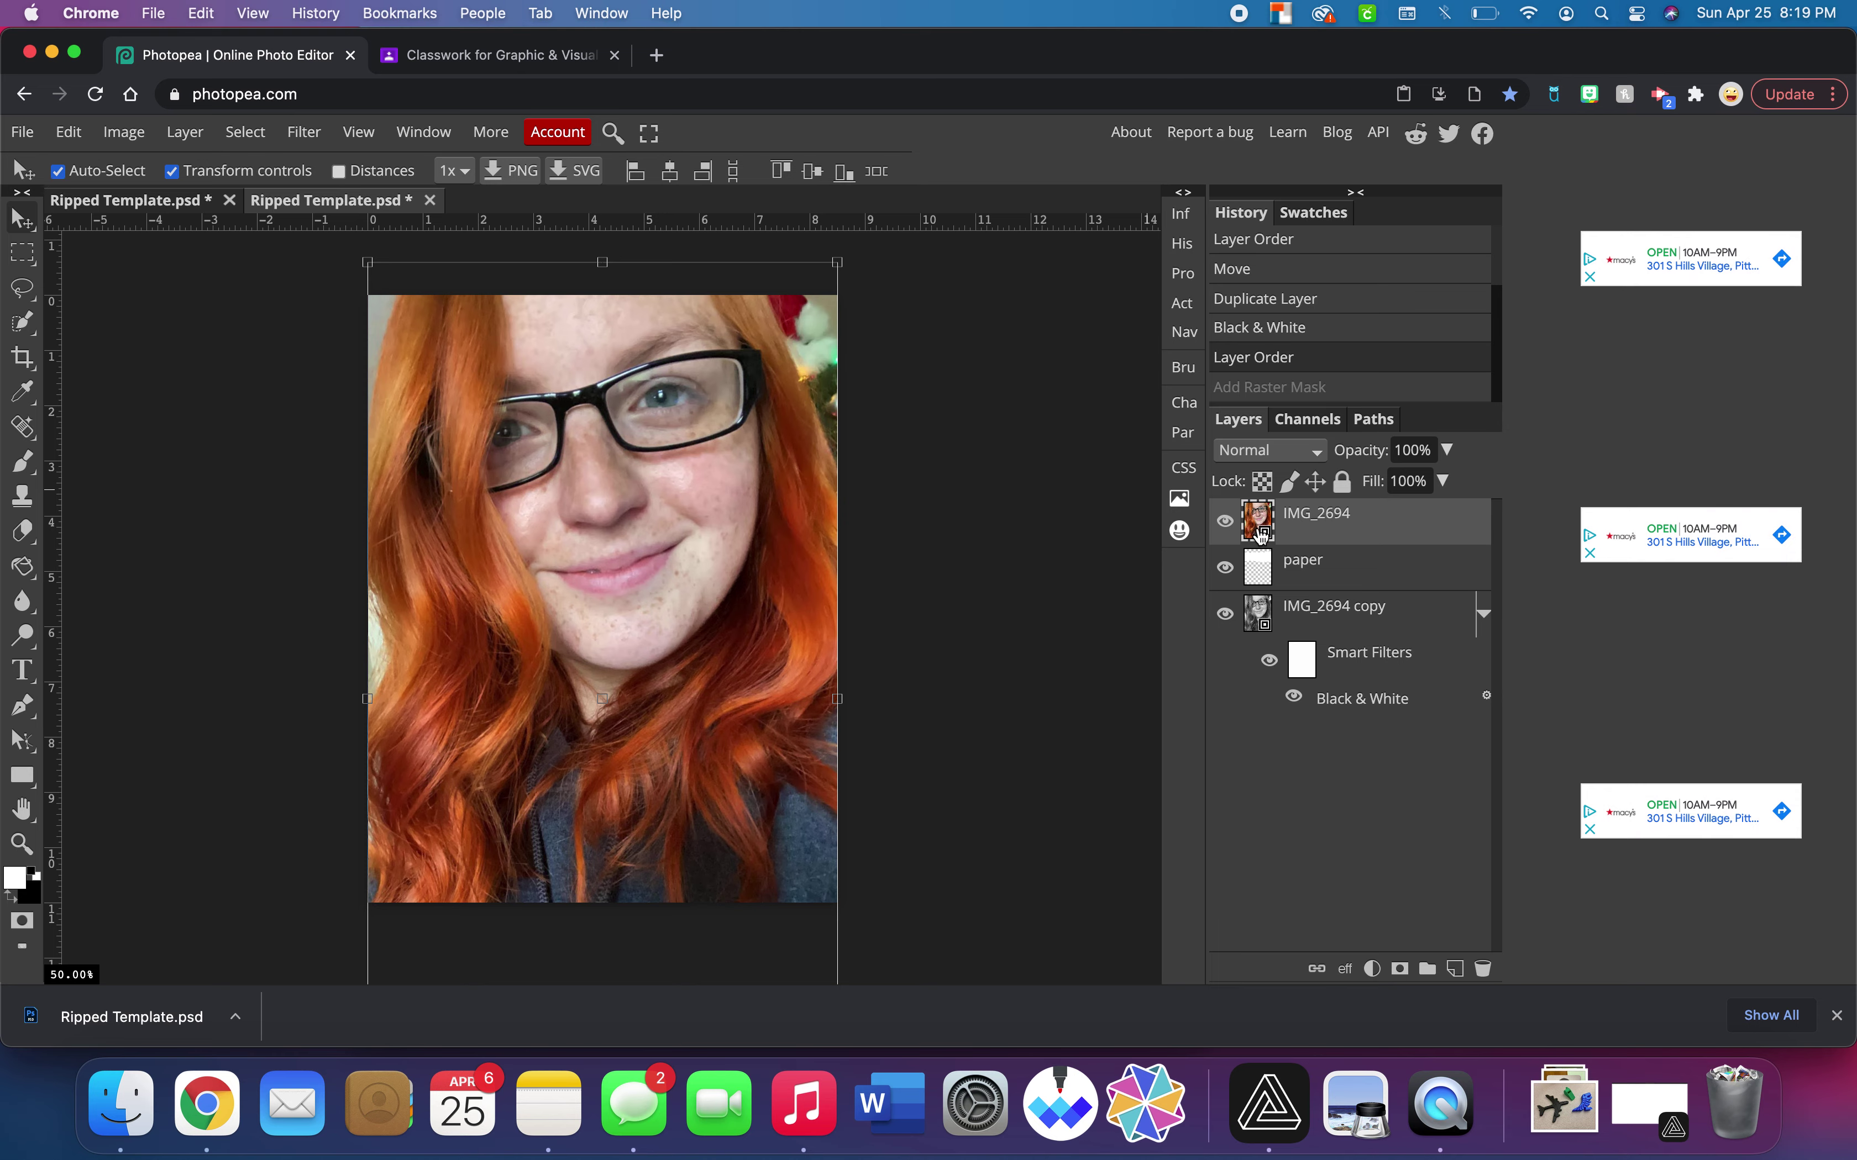
pyautogui.press('super+alt+g')
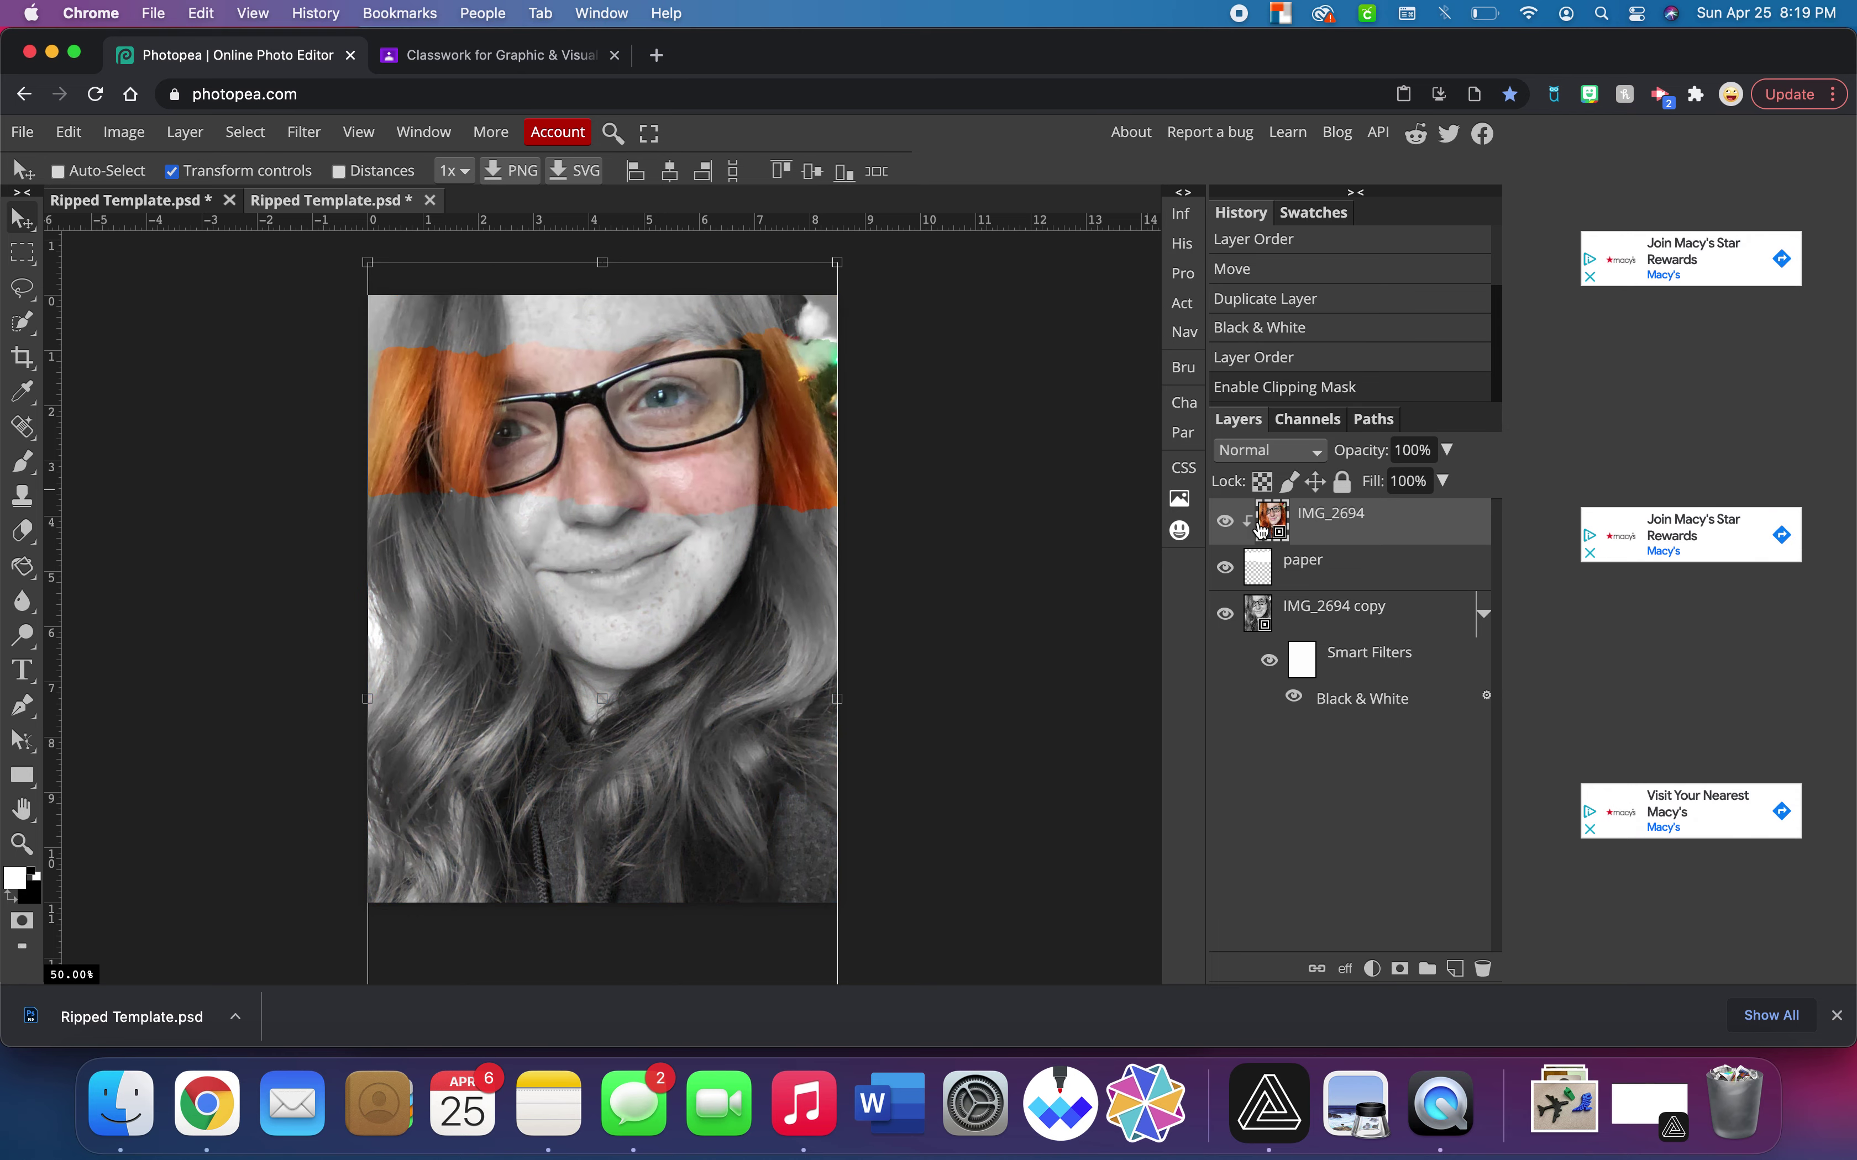
pyautogui.press('super+z')
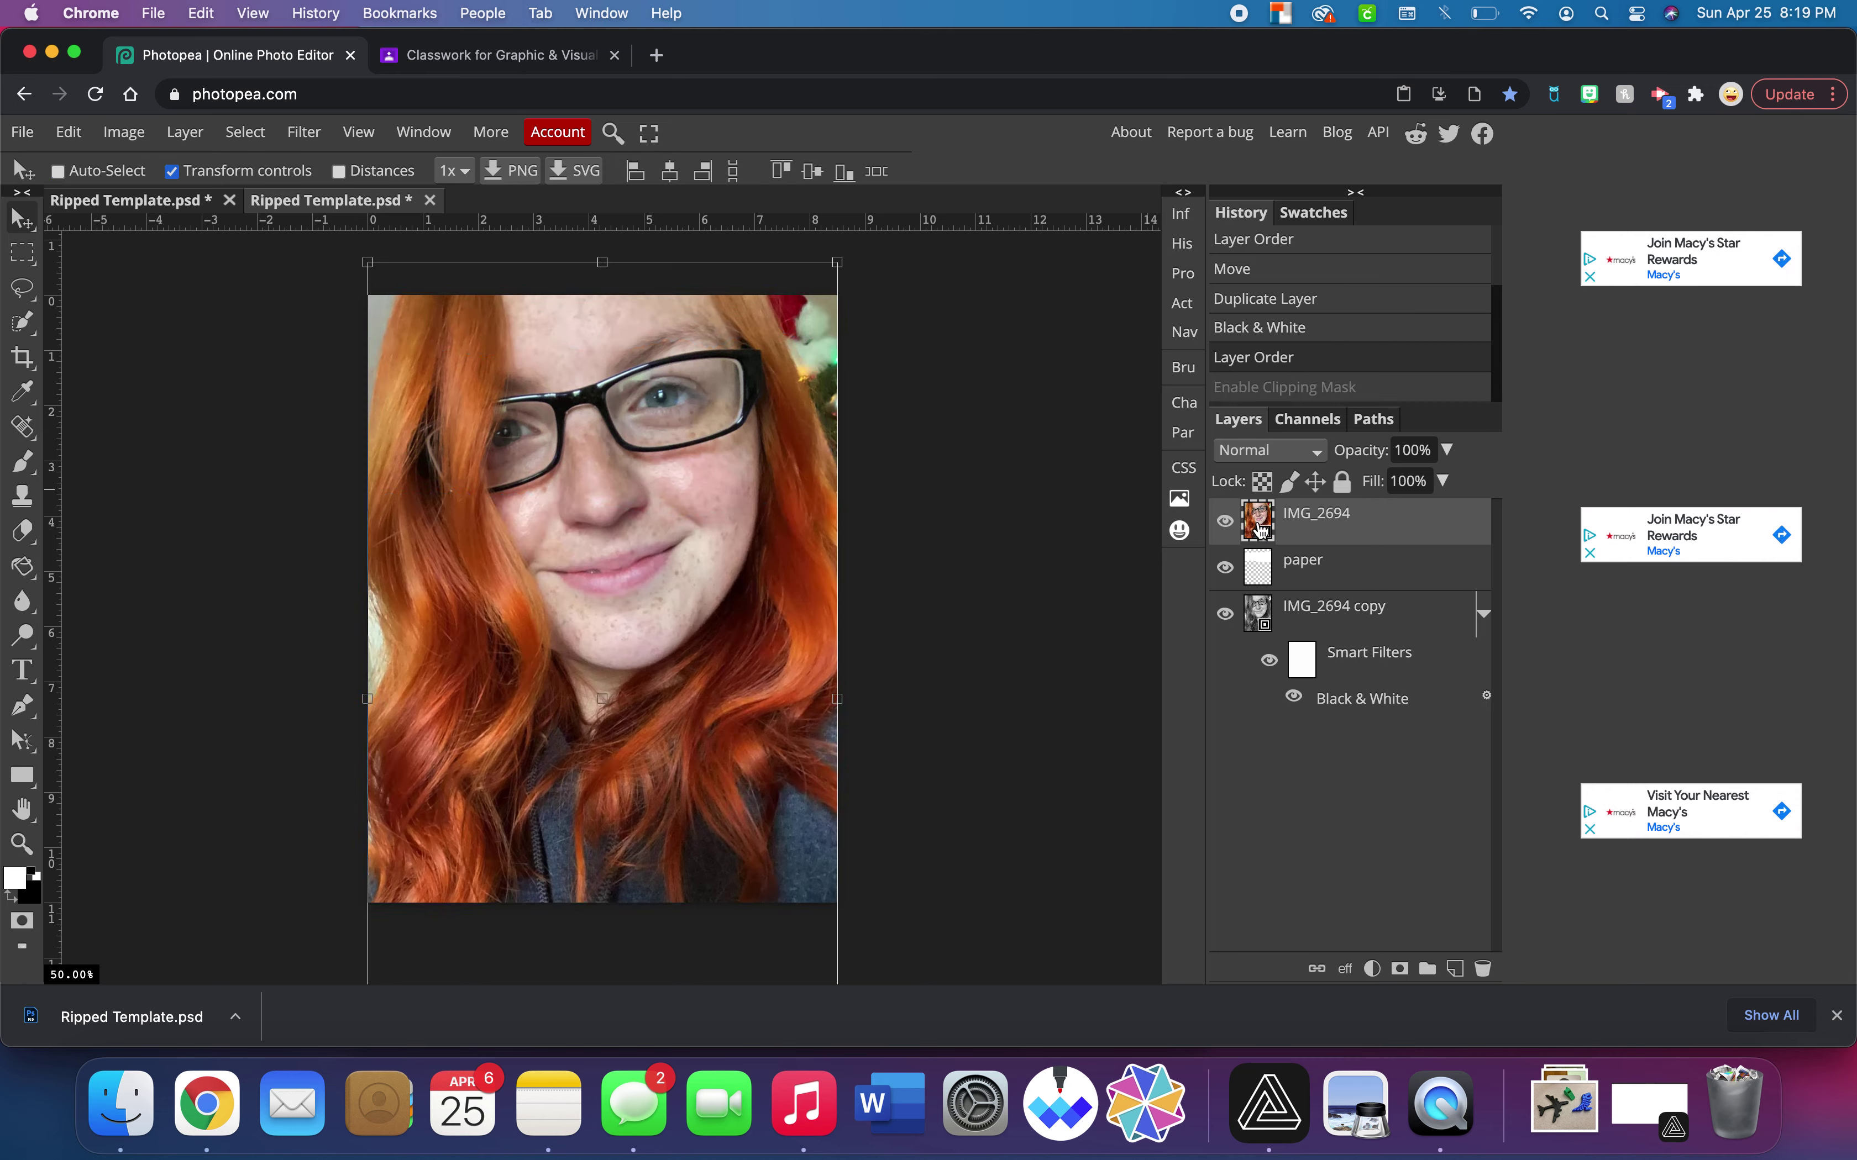
pyautogui.click(185, 133)
pyautogui.doubleClick(185, 138)
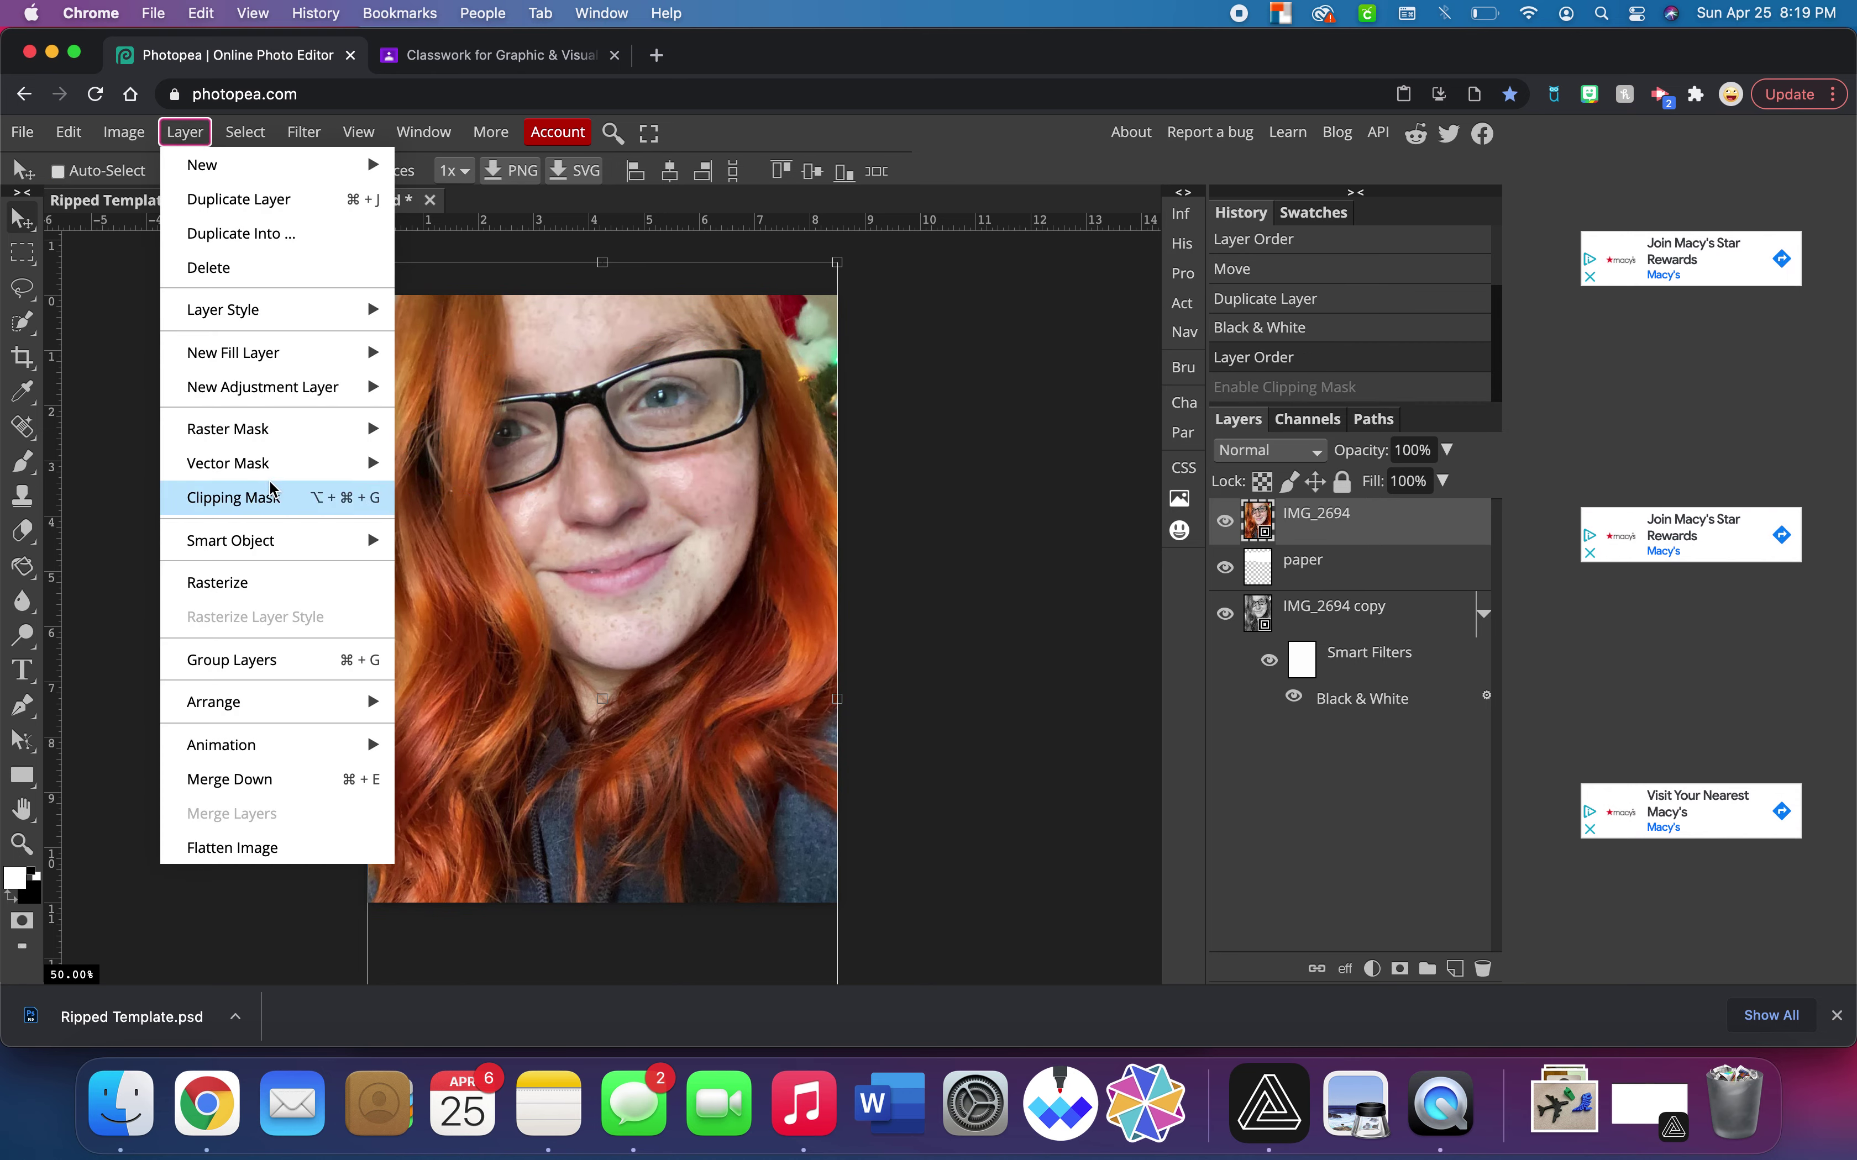
pyautogui.click(274, 500)
pyautogui.press('super+z')
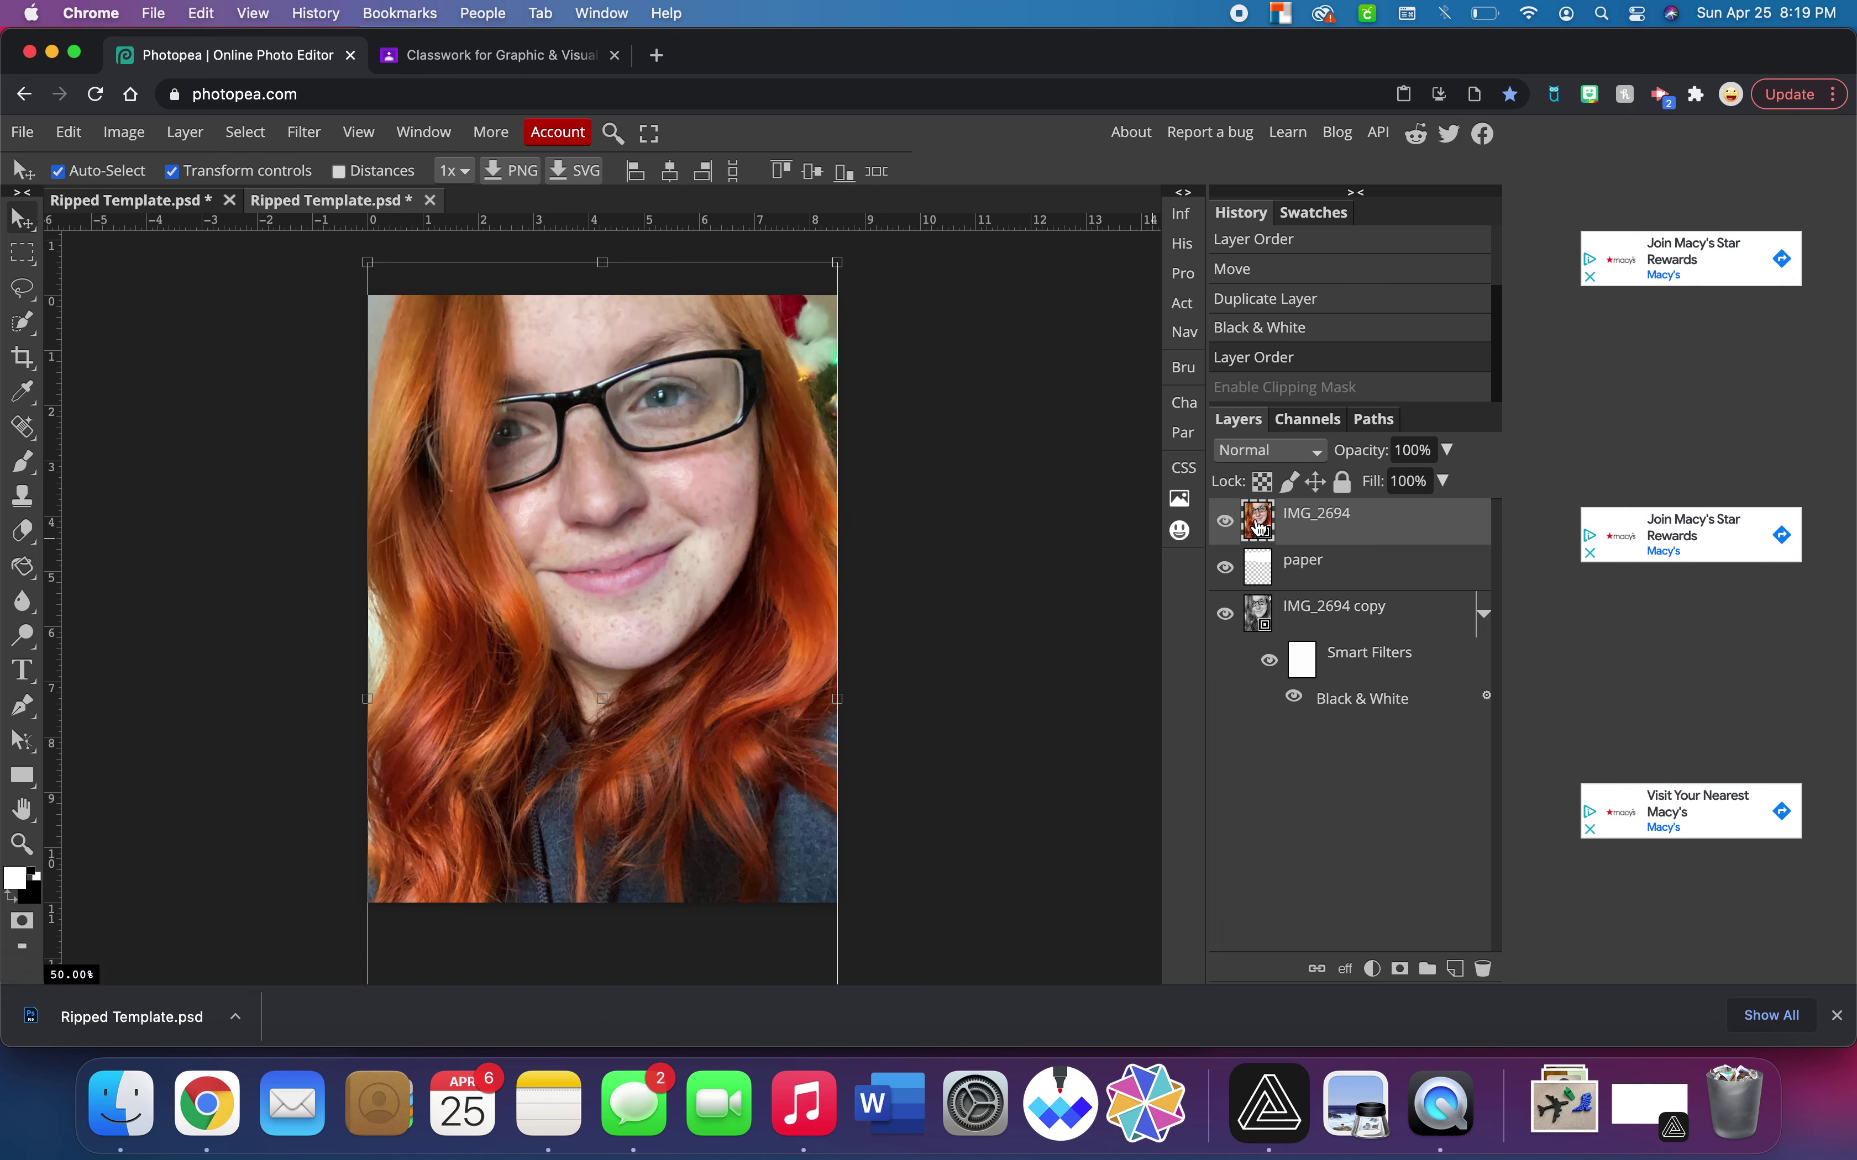
pyautogui.press('super')
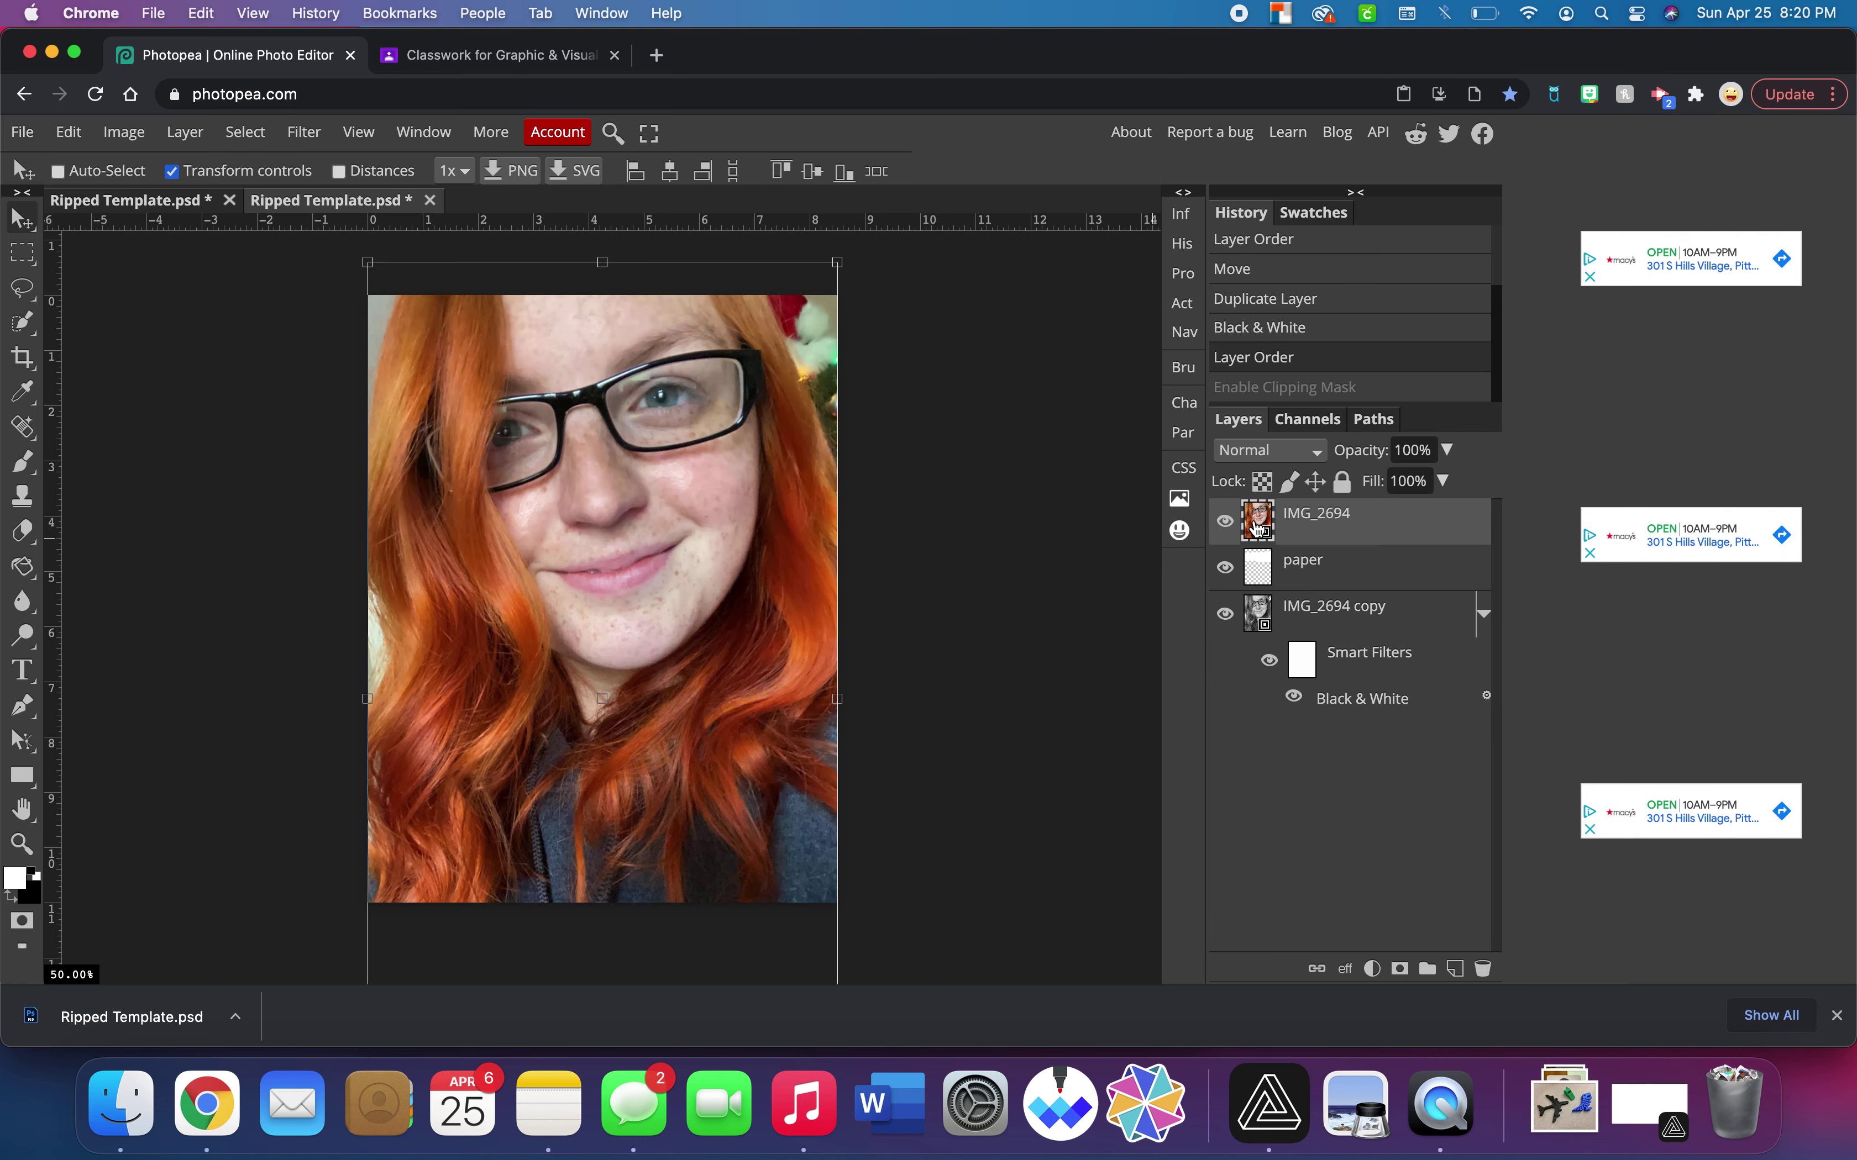
pyautogui.press('super+shift+z')
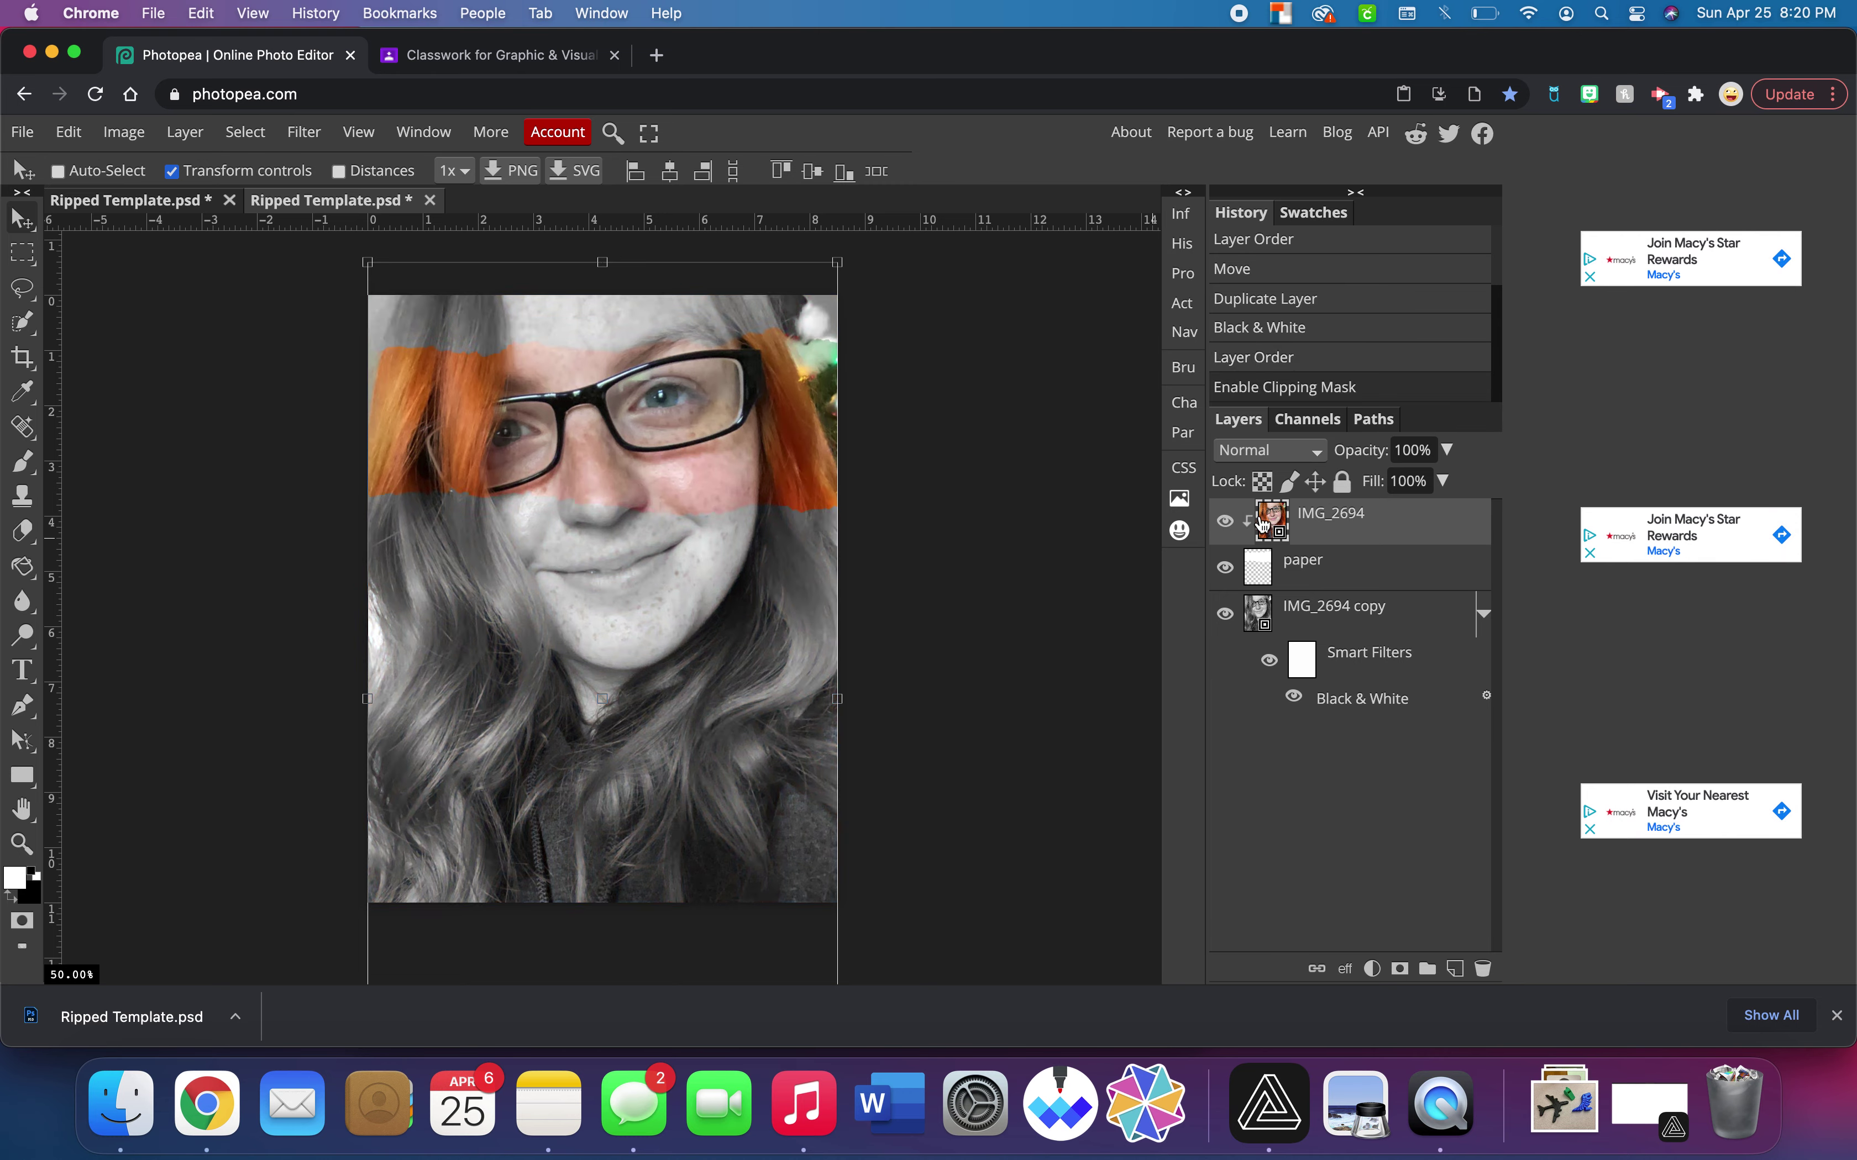
pyautogui.press('super+z')
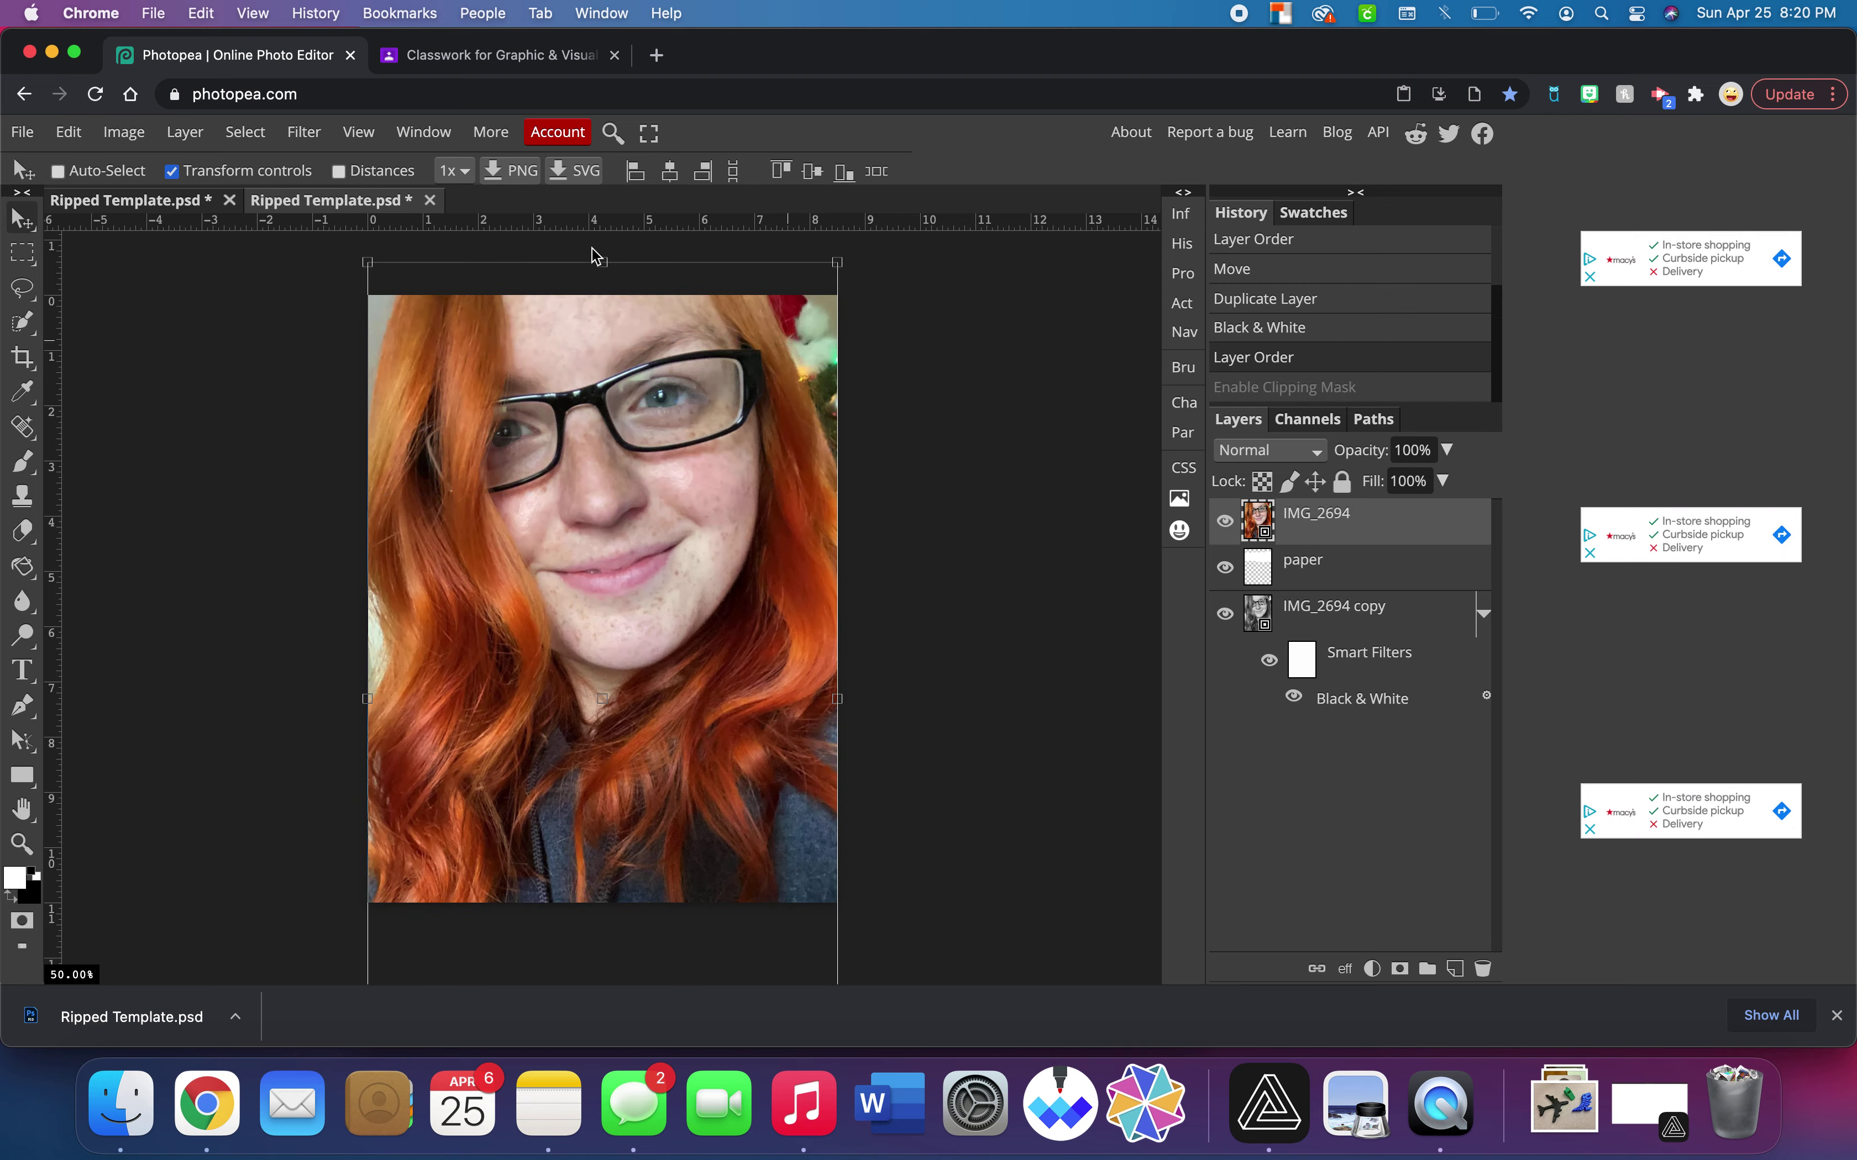
# Apply a clipping mask to the colour IMG_2694 layer so it shows only within the paper strip.
pyautogui.click(182, 135)
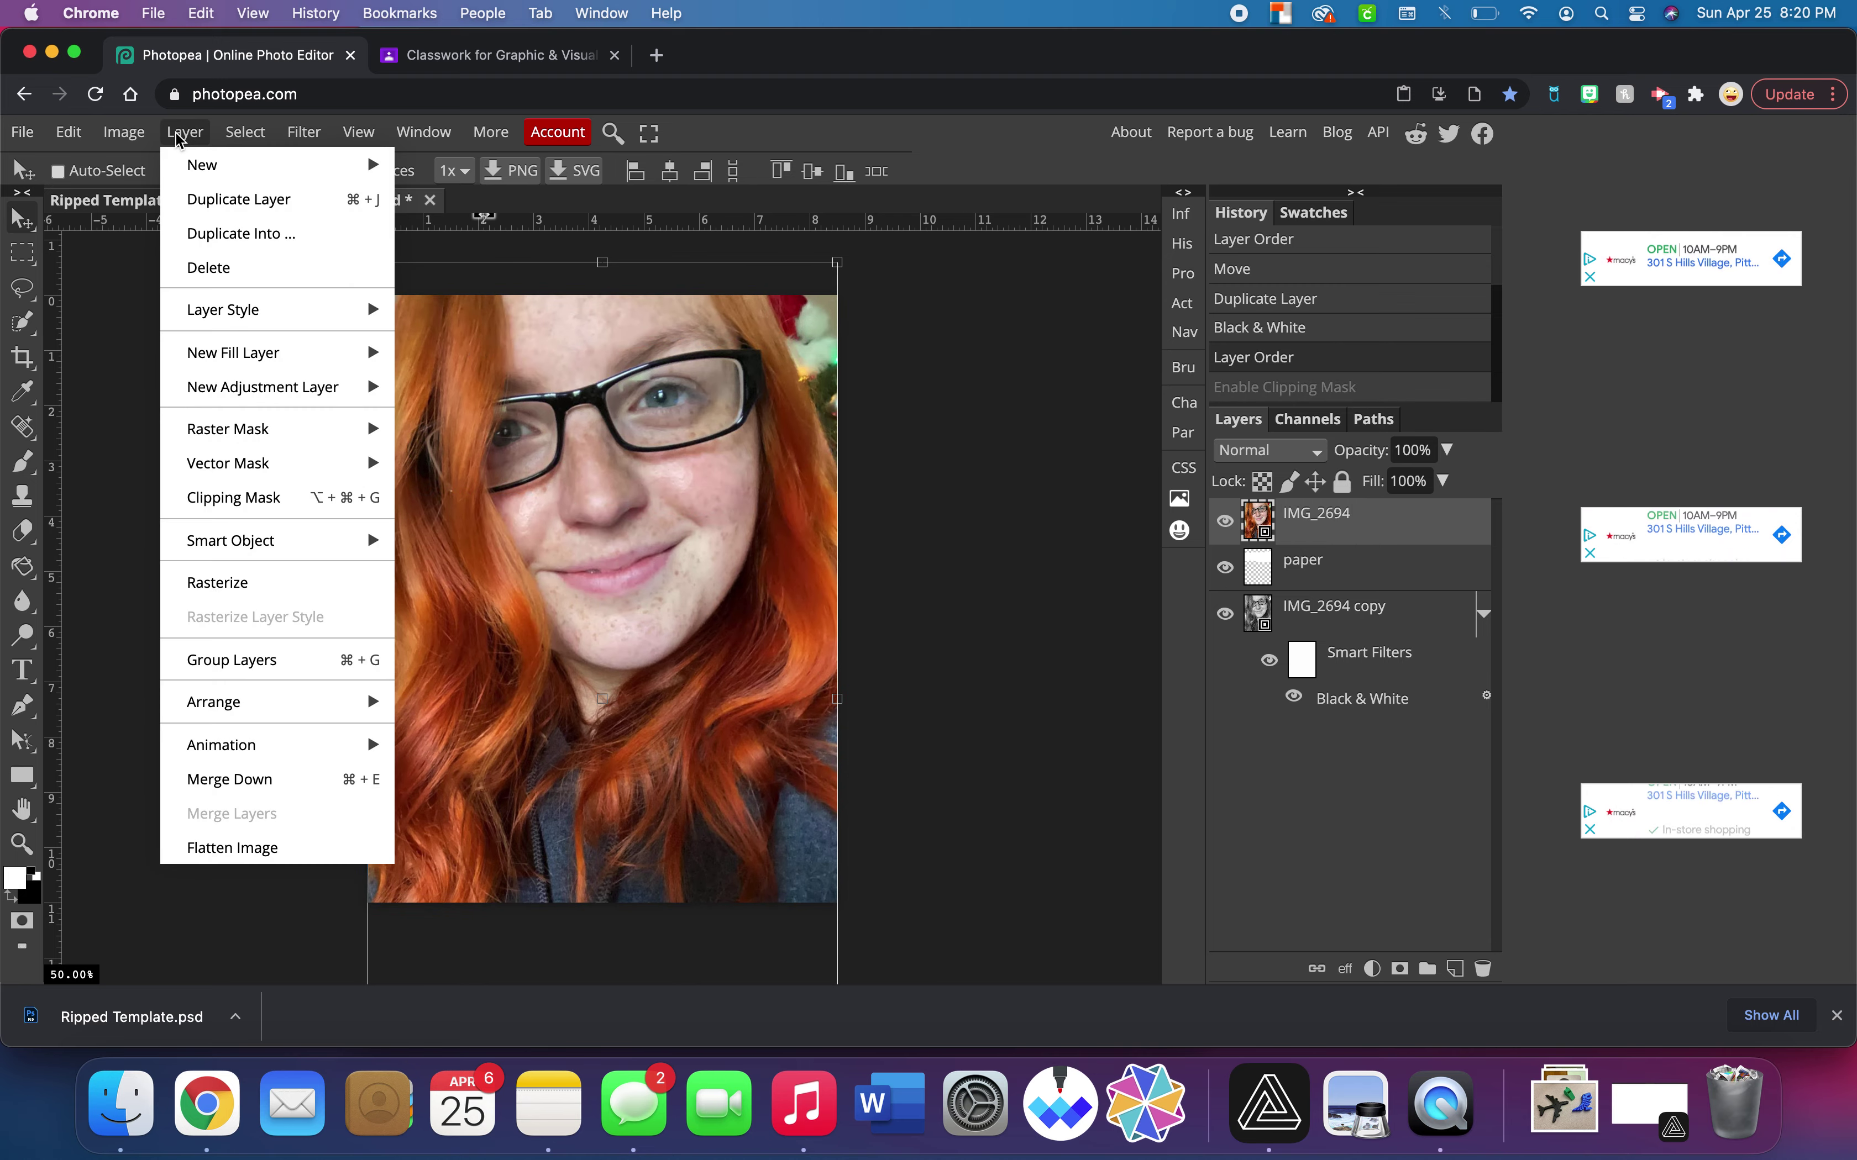
pyautogui.click(257, 508)
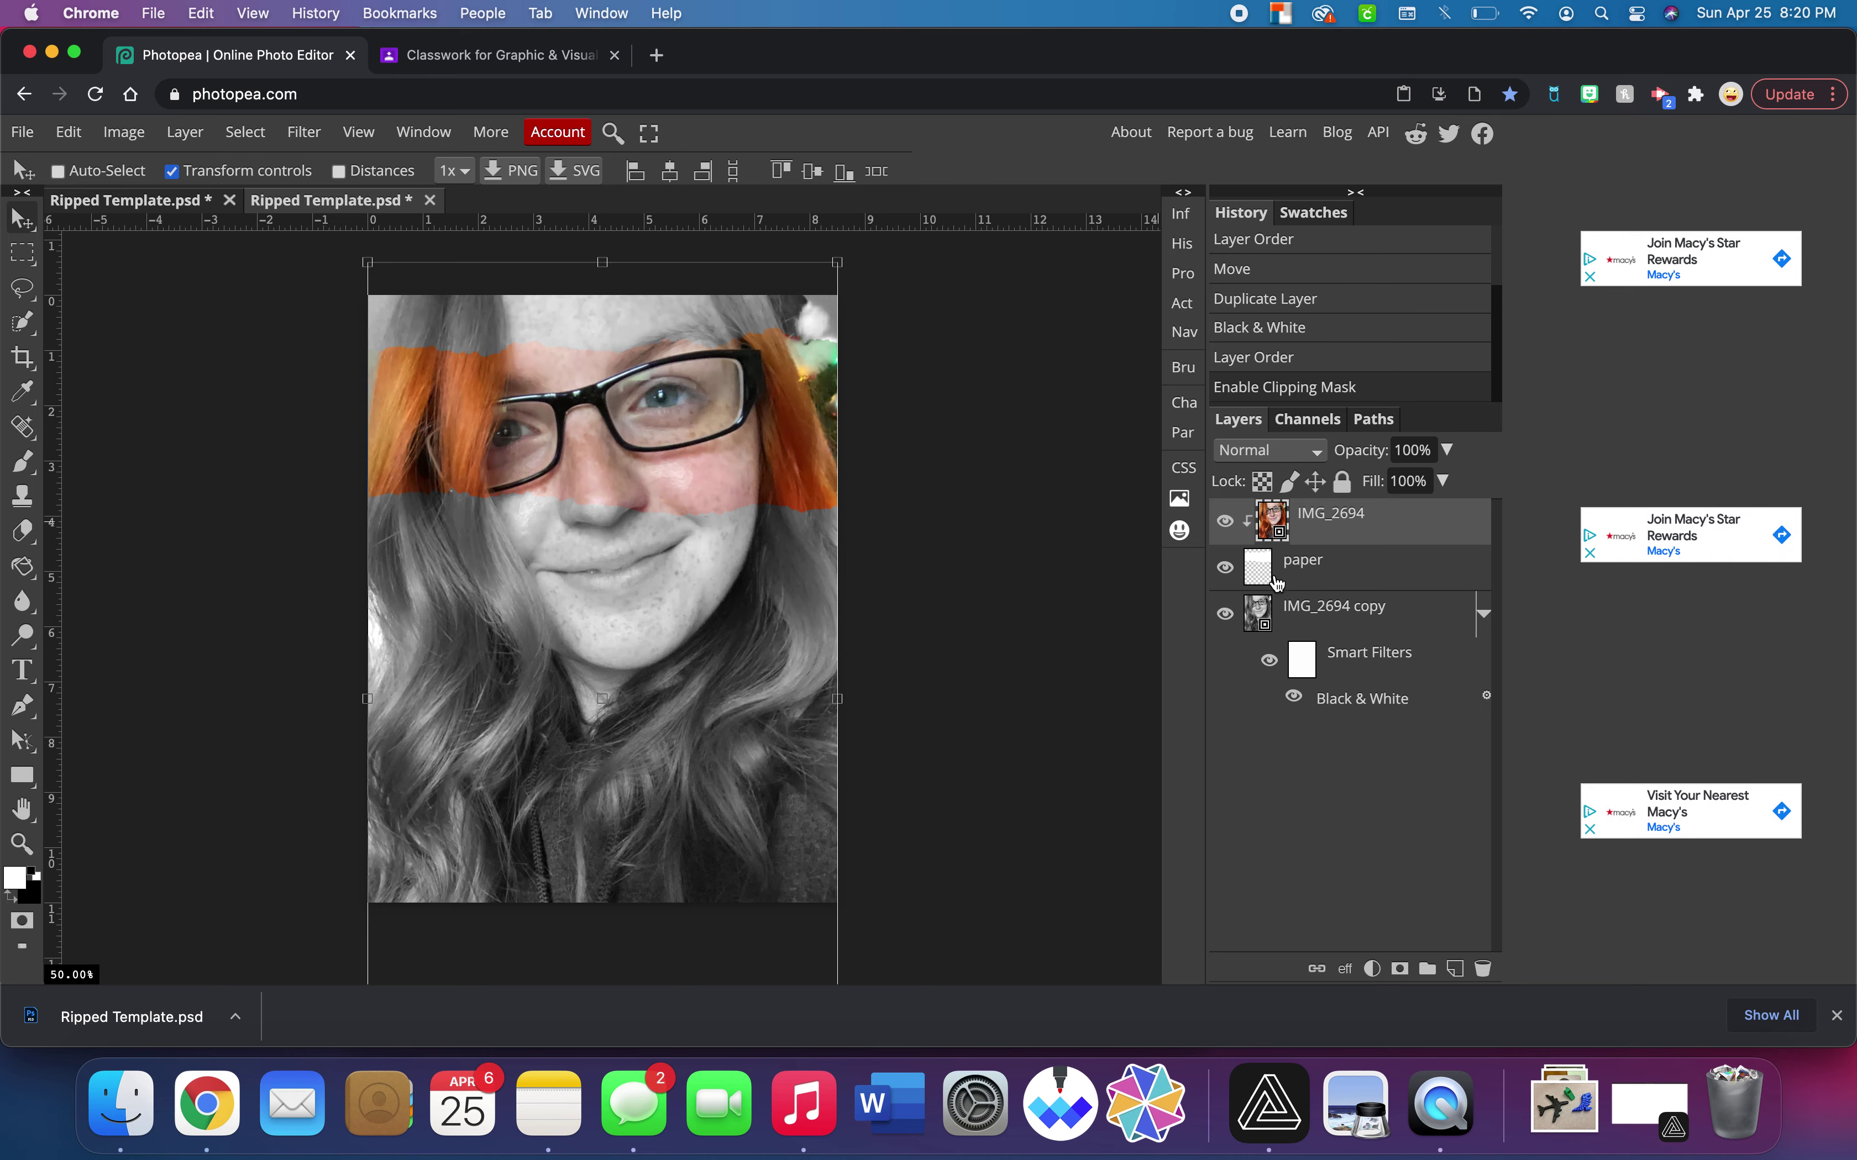
# Add a Drop Shadow effect to the paper layer.
pyautogui.click(1339, 578)
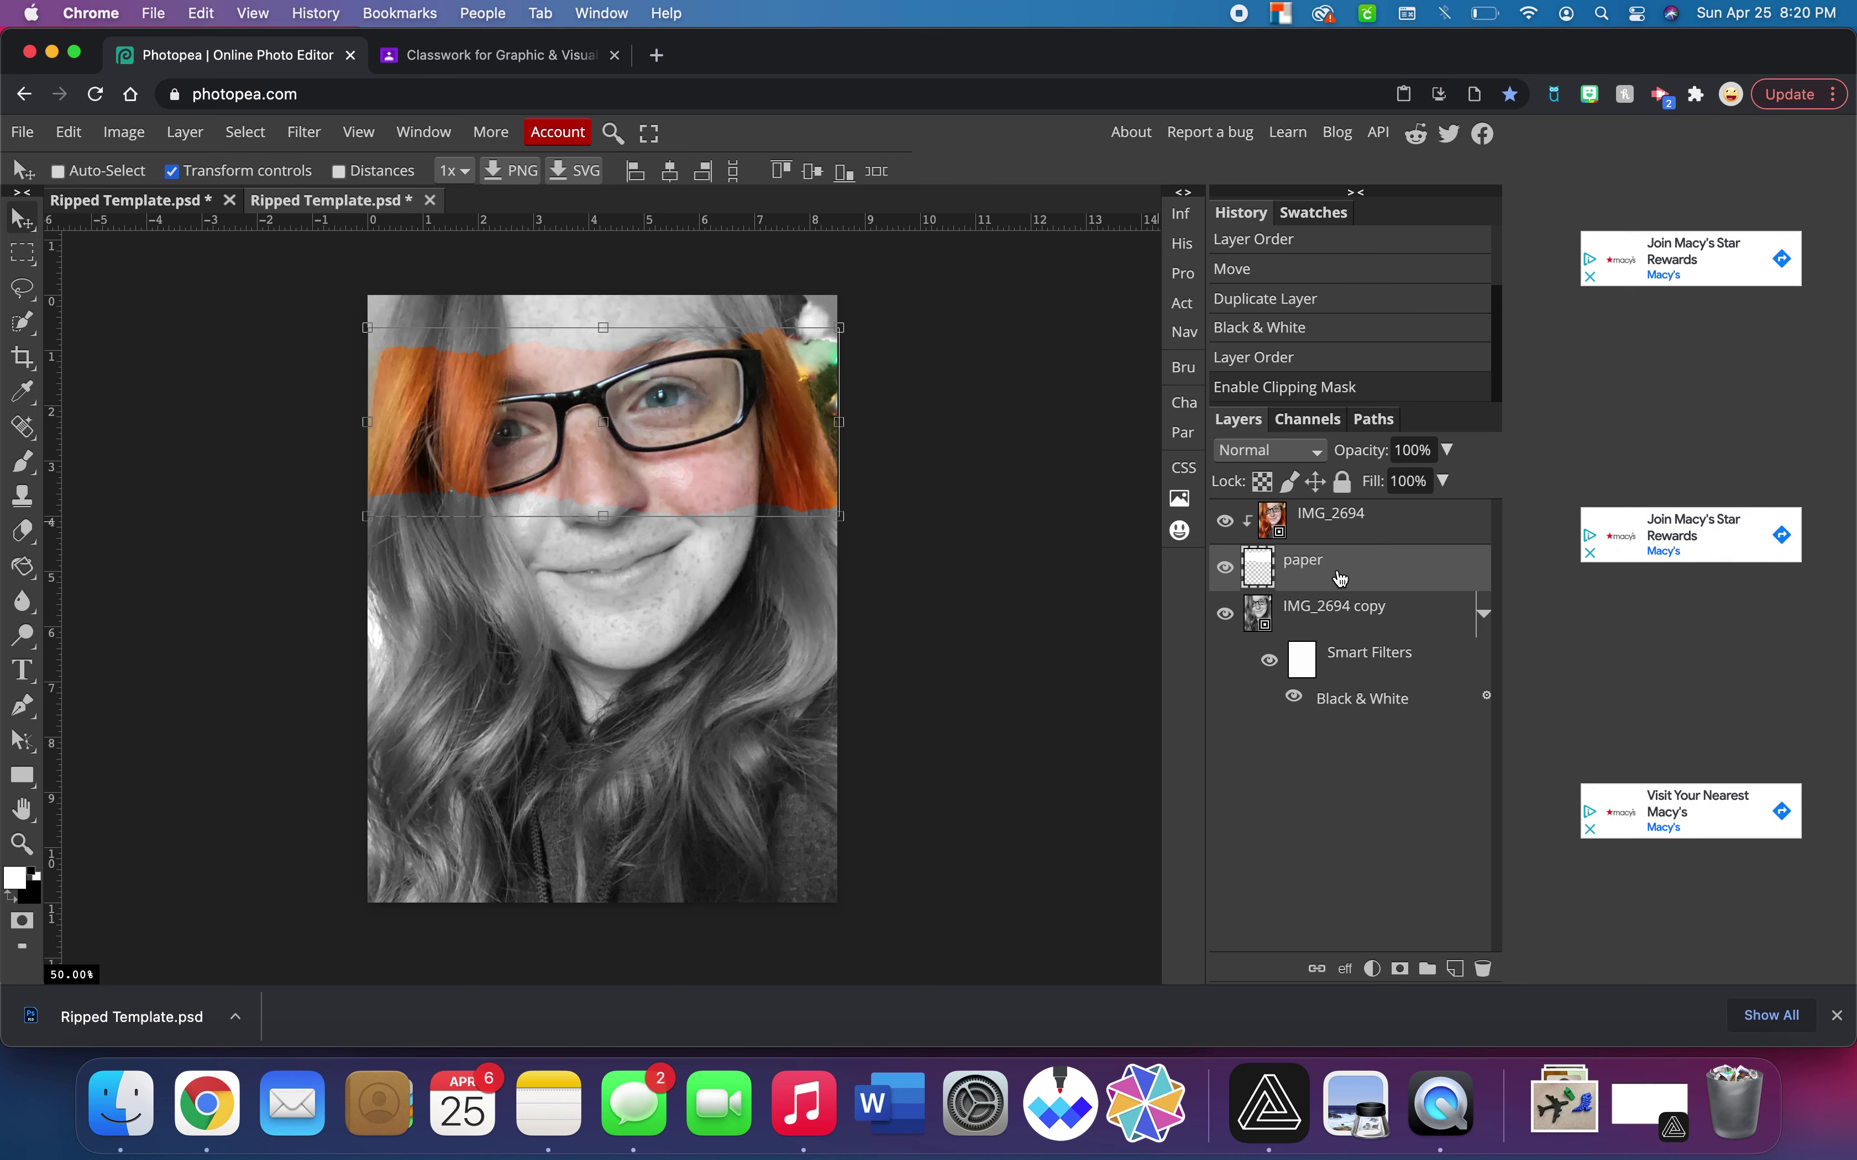
pyautogui.click(1347, 970)
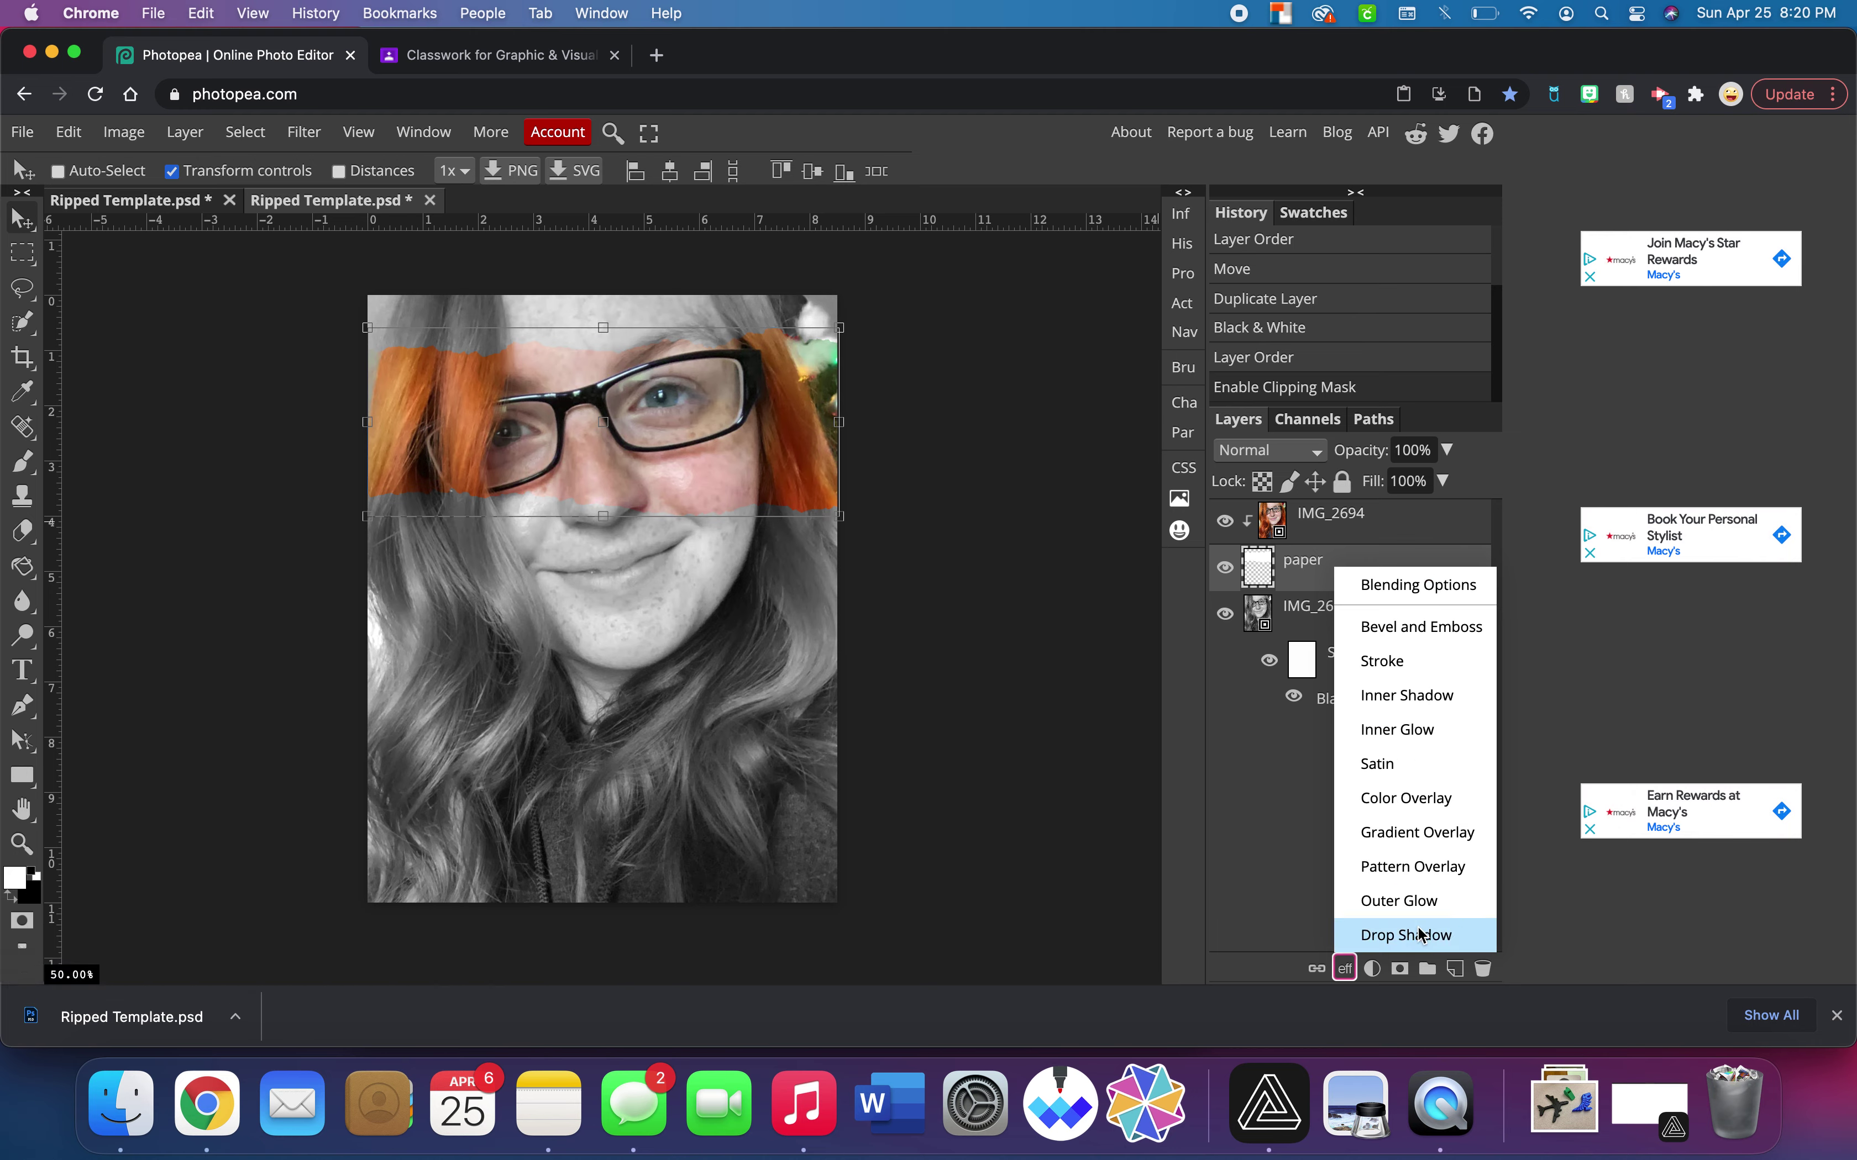
pyautogui.click(1422, 936)
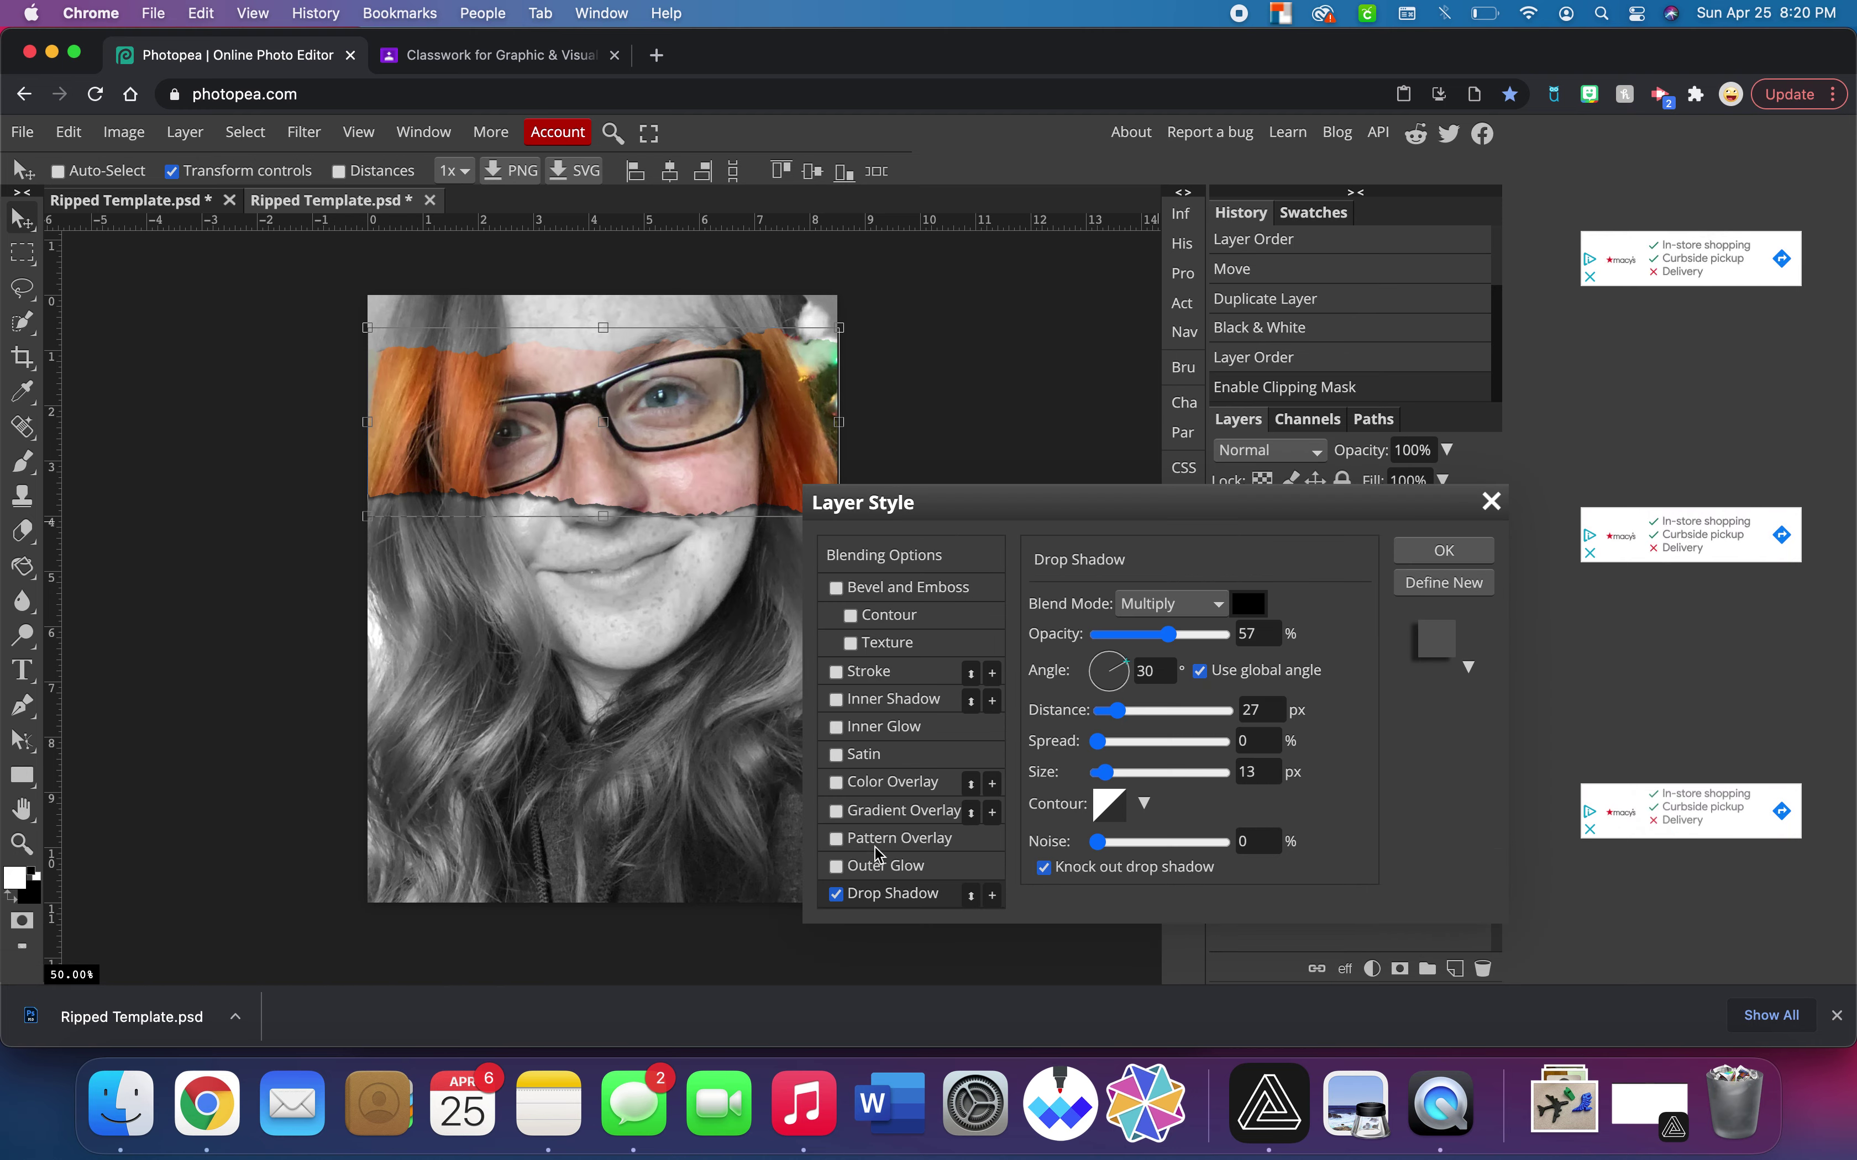
# Add a thin grey outside Stroke at 100% opacity to the paper layer's style.
pyautogui.click(873, 681)
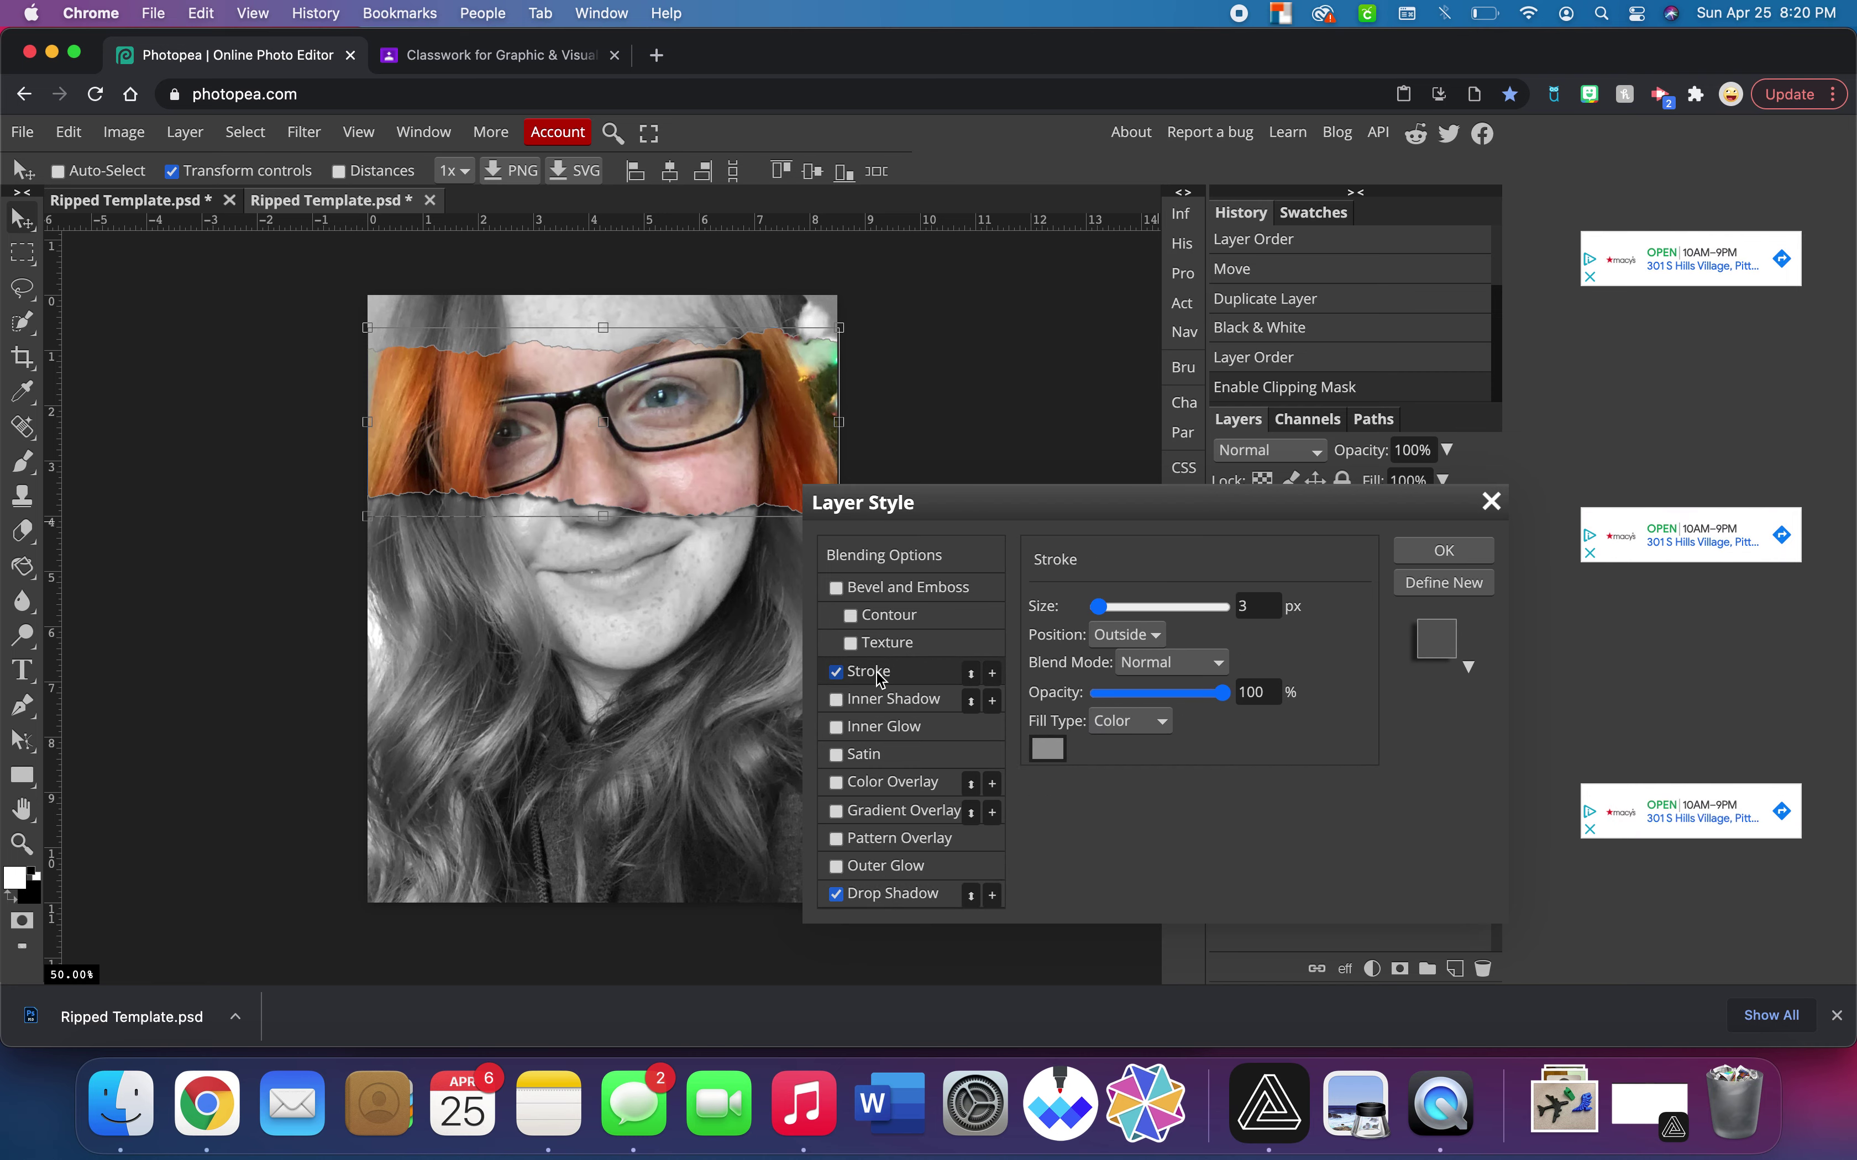
pyautogui.click(1056, 758)
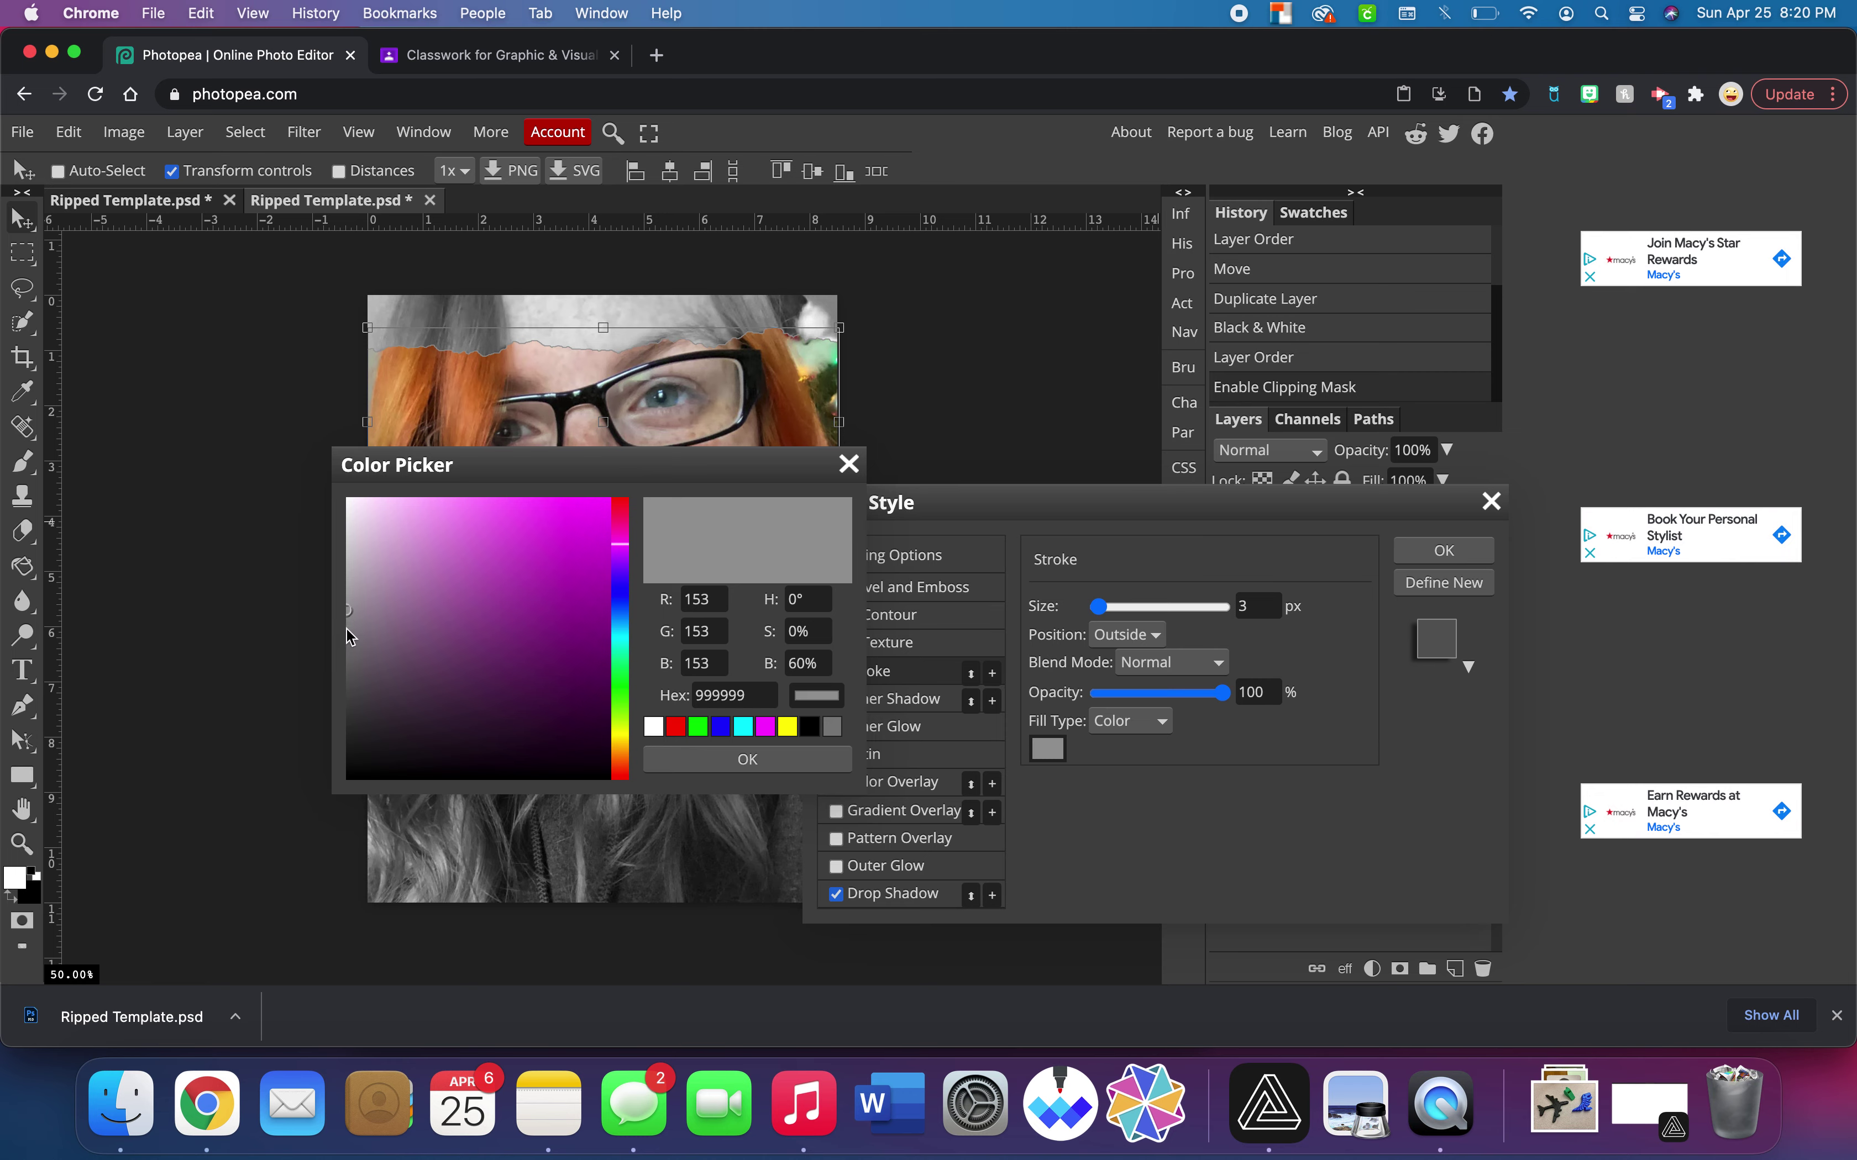
pyautogui.moveTo(347, 620); pyautogui.dragTo(348, 616)
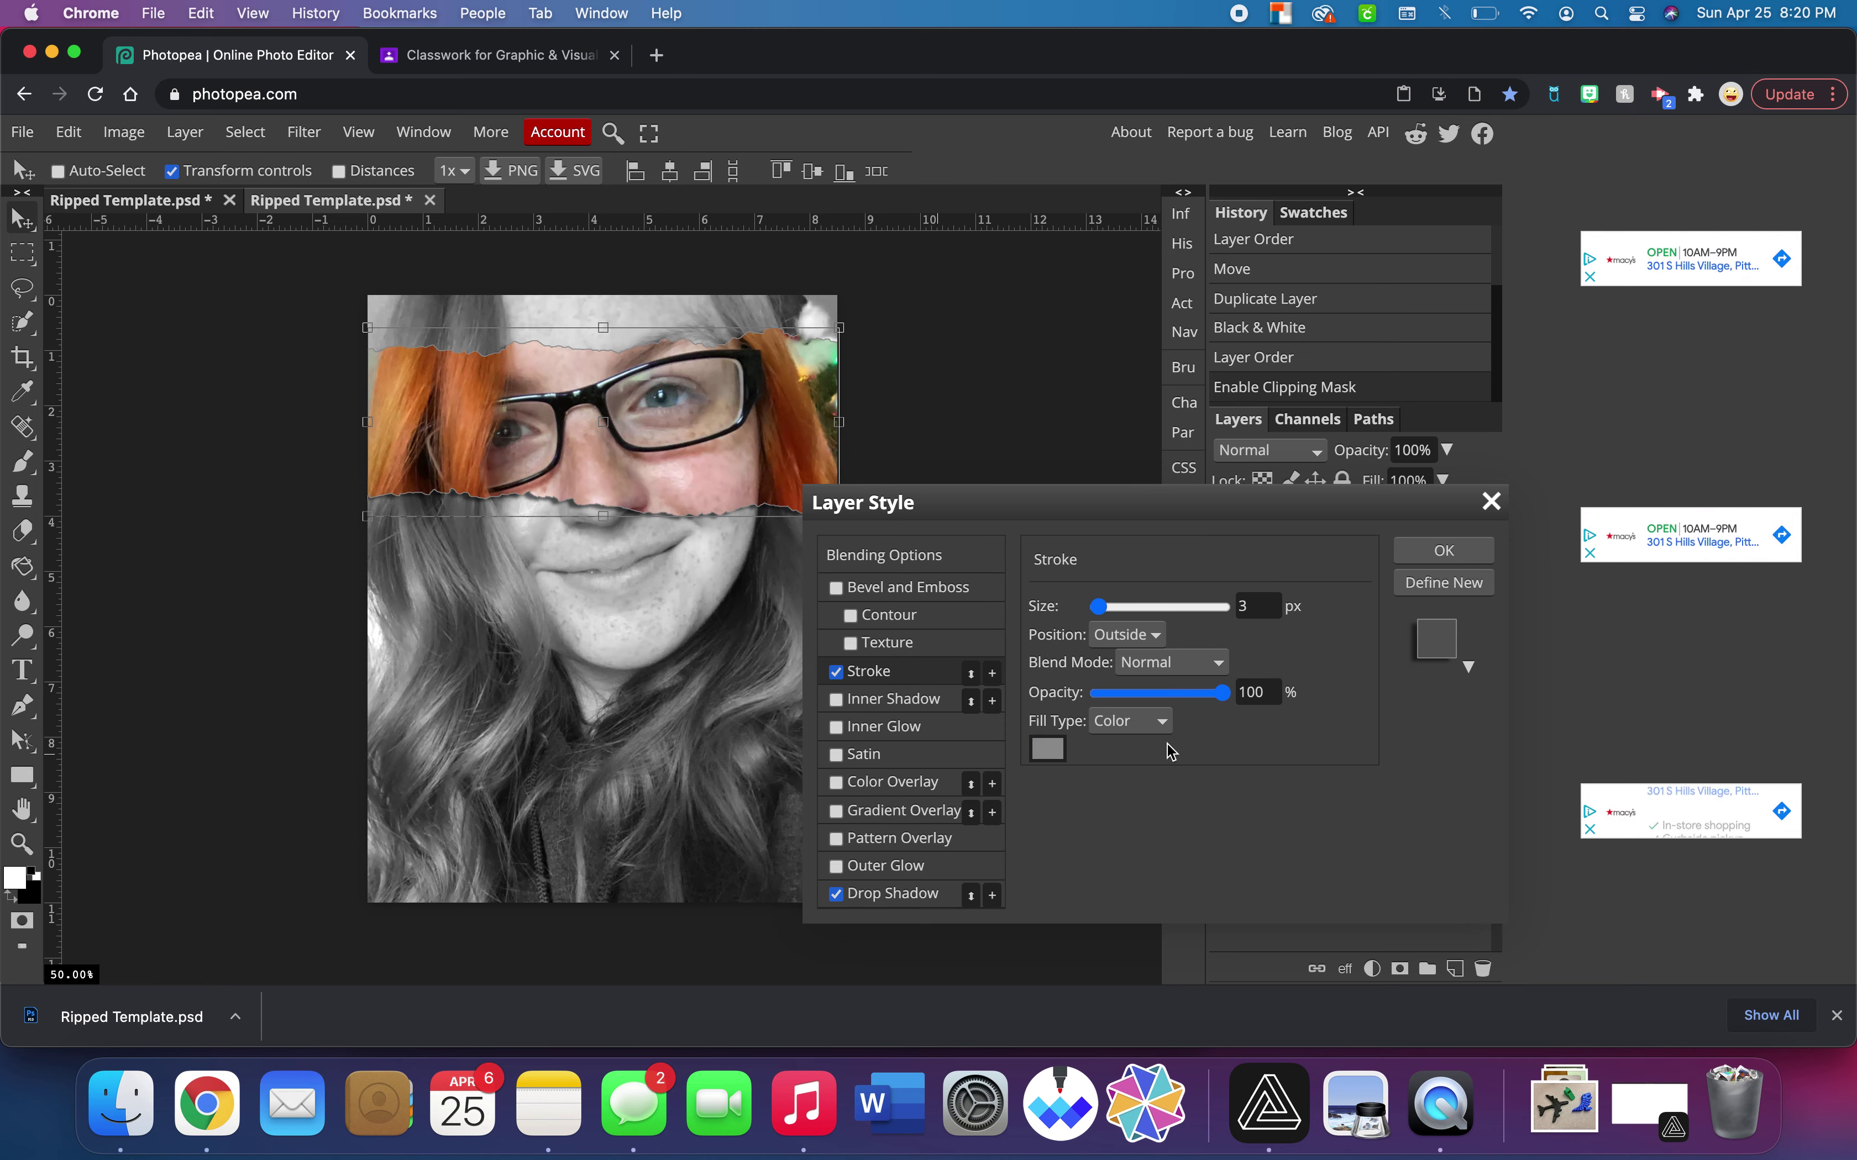
pyautogui.moveTo(1098, 607)
pyautogui.mouseDown()
pyautogui.moveTo(1196, 645)
pyautogui.moveTo(1177, 648)
pyautogui.mouseUp()
# Set the paper layer's drop shadow to 61% opacity and 40 px distance, and apply the layer style.
pyautogui.click(893, 894)
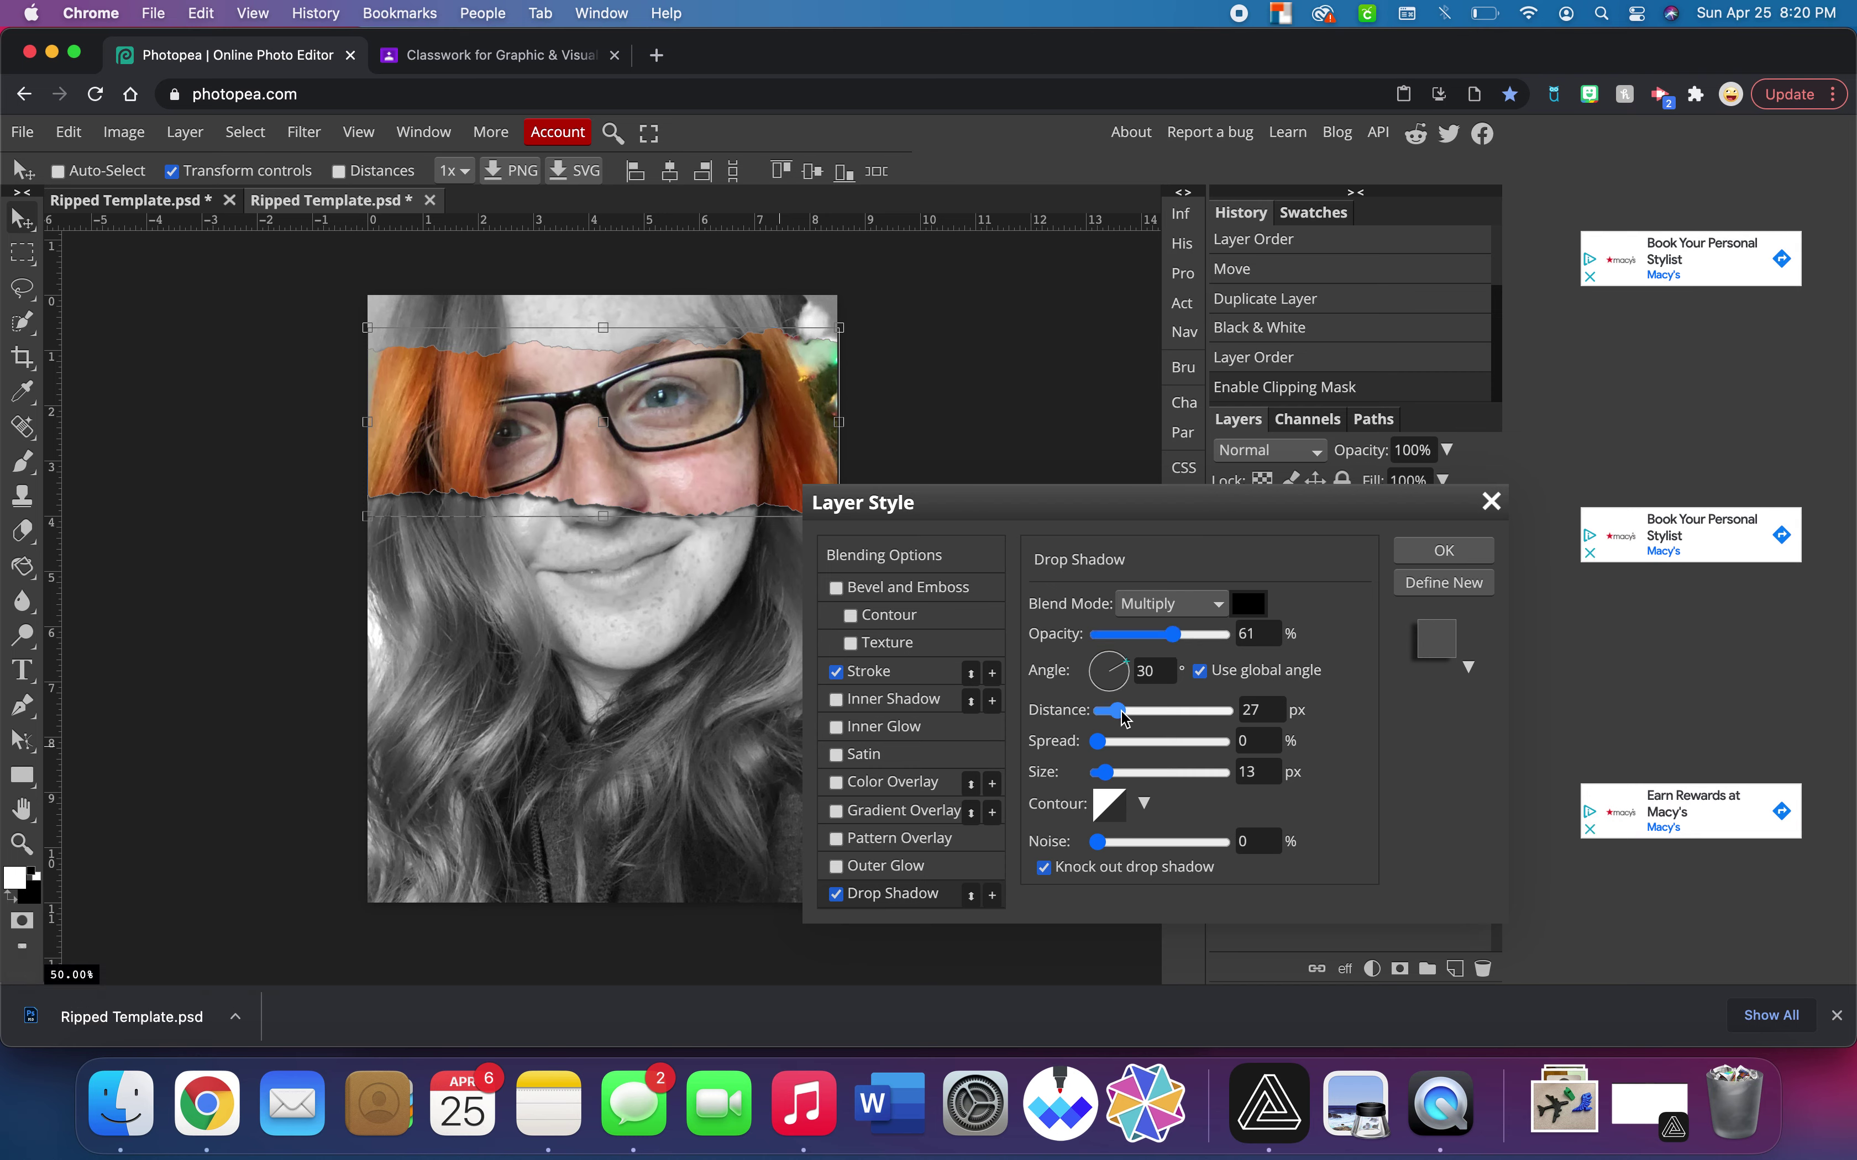
pyautogui.moveTo(1128, 716); pyautogui.dragTo(1128, 718)
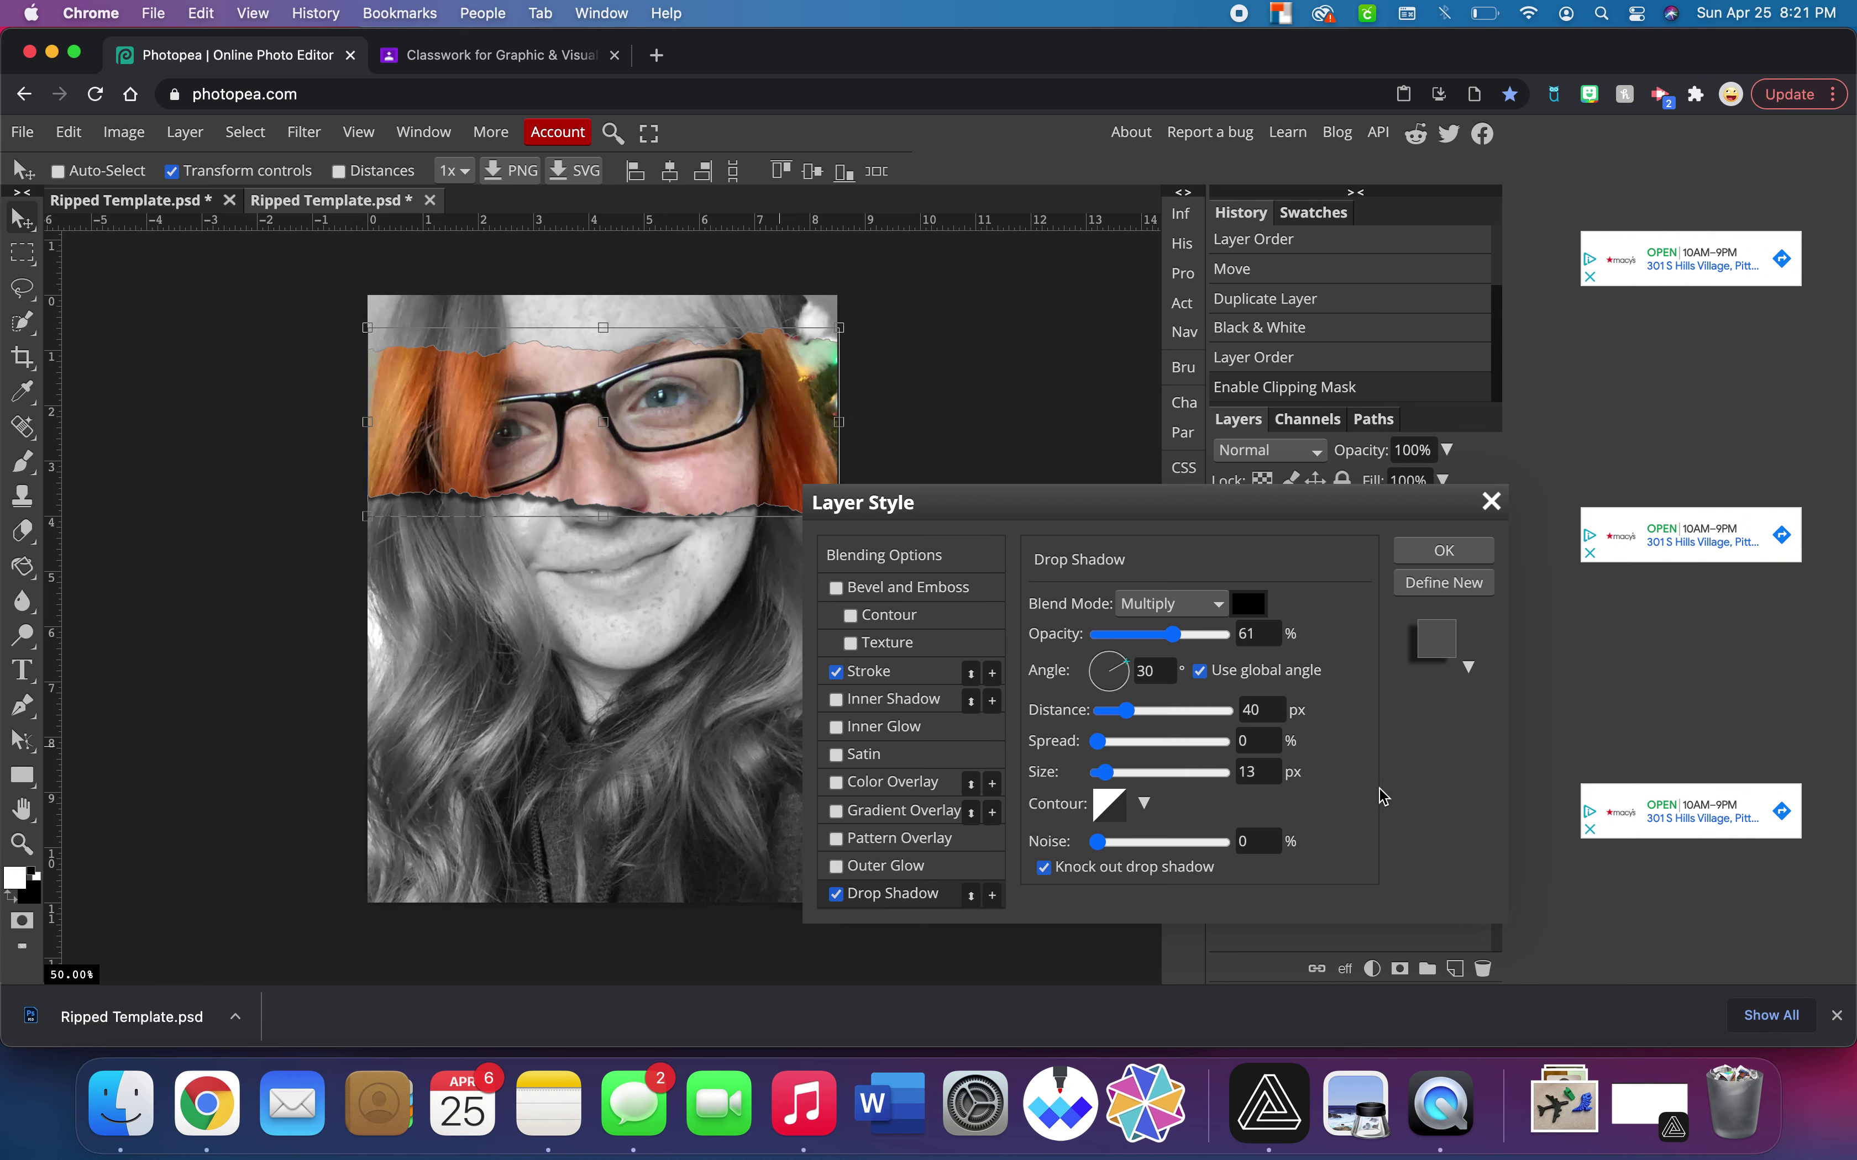
pyautogui.click(1437, 551)
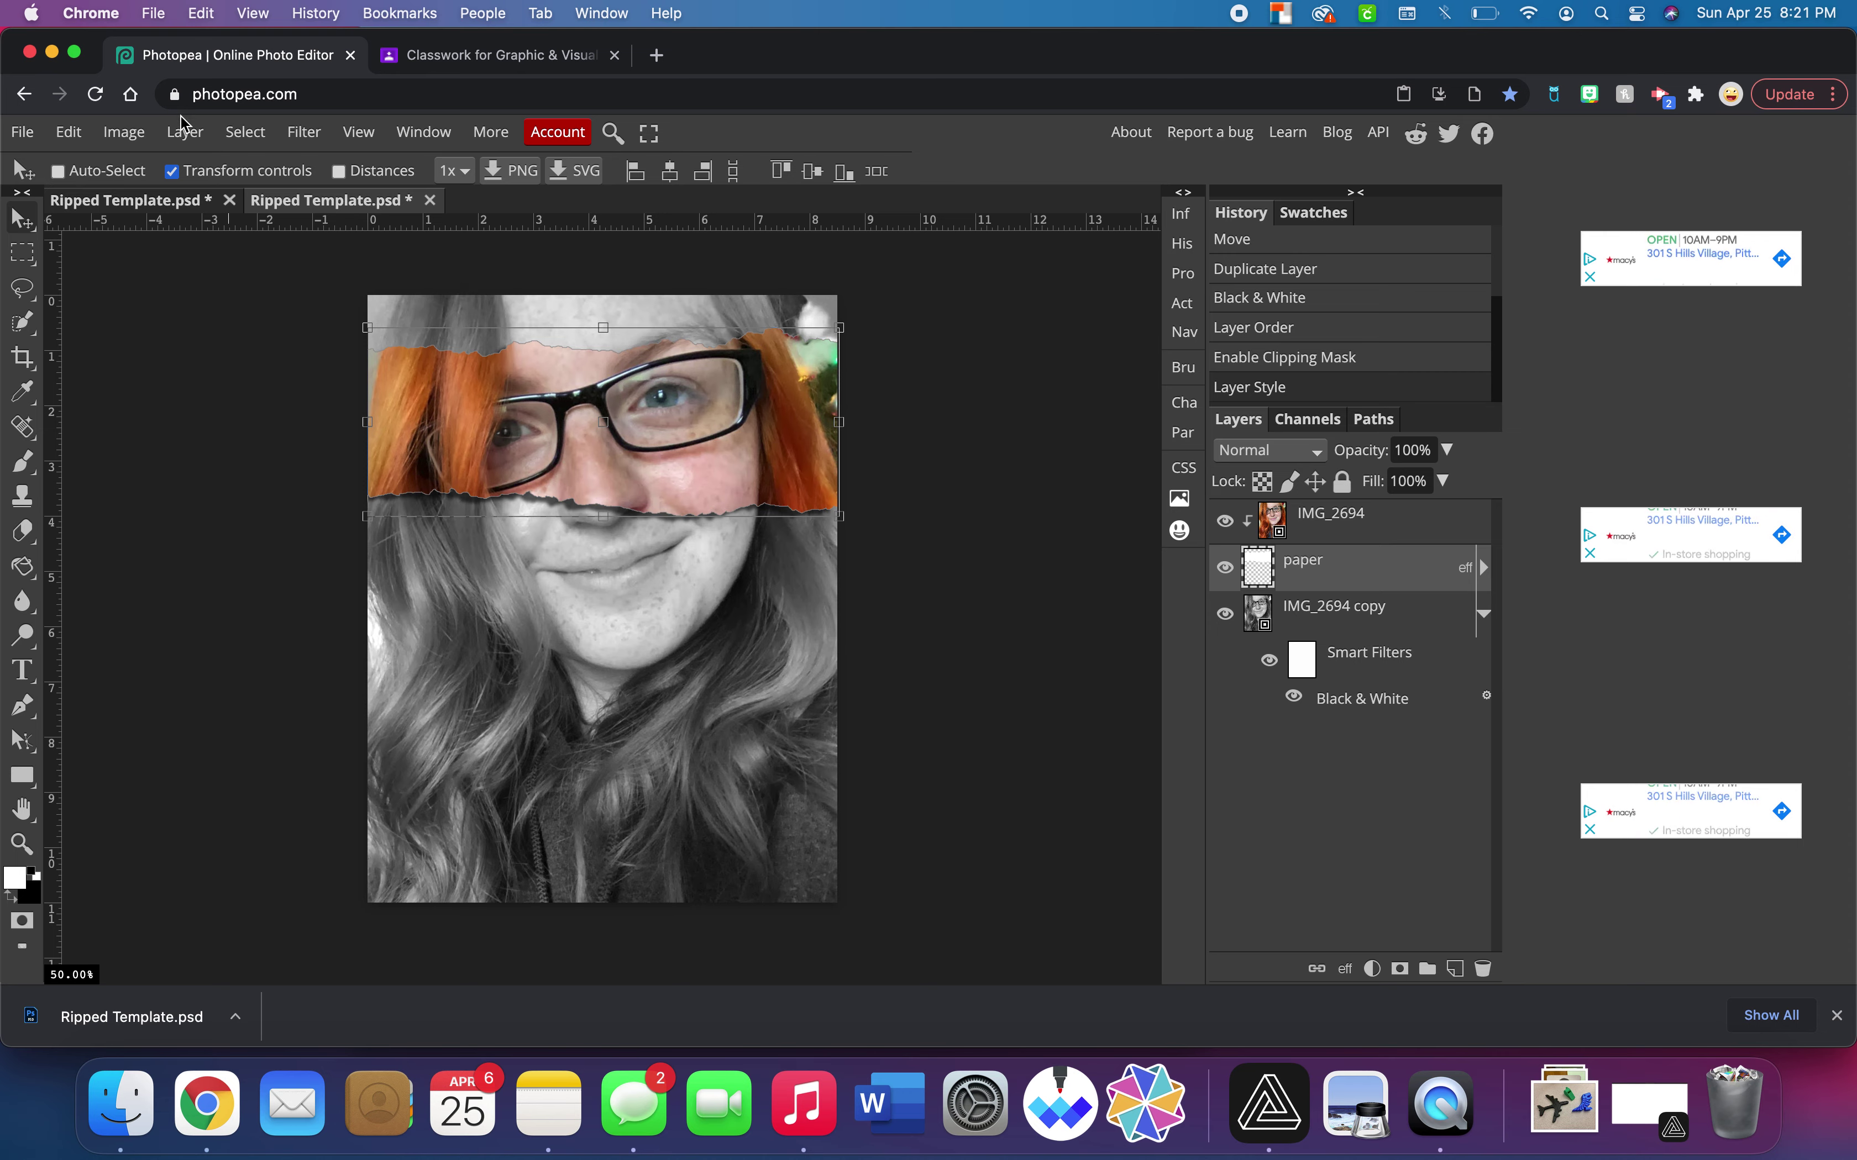
# Duplicate the paper layer and transform the copy to about 105% width, 98% height and -3.8° rotation, so white torn edges show around the colour strip.
pyautogui.click(185, 136)
pyautogui.click(234, 199)
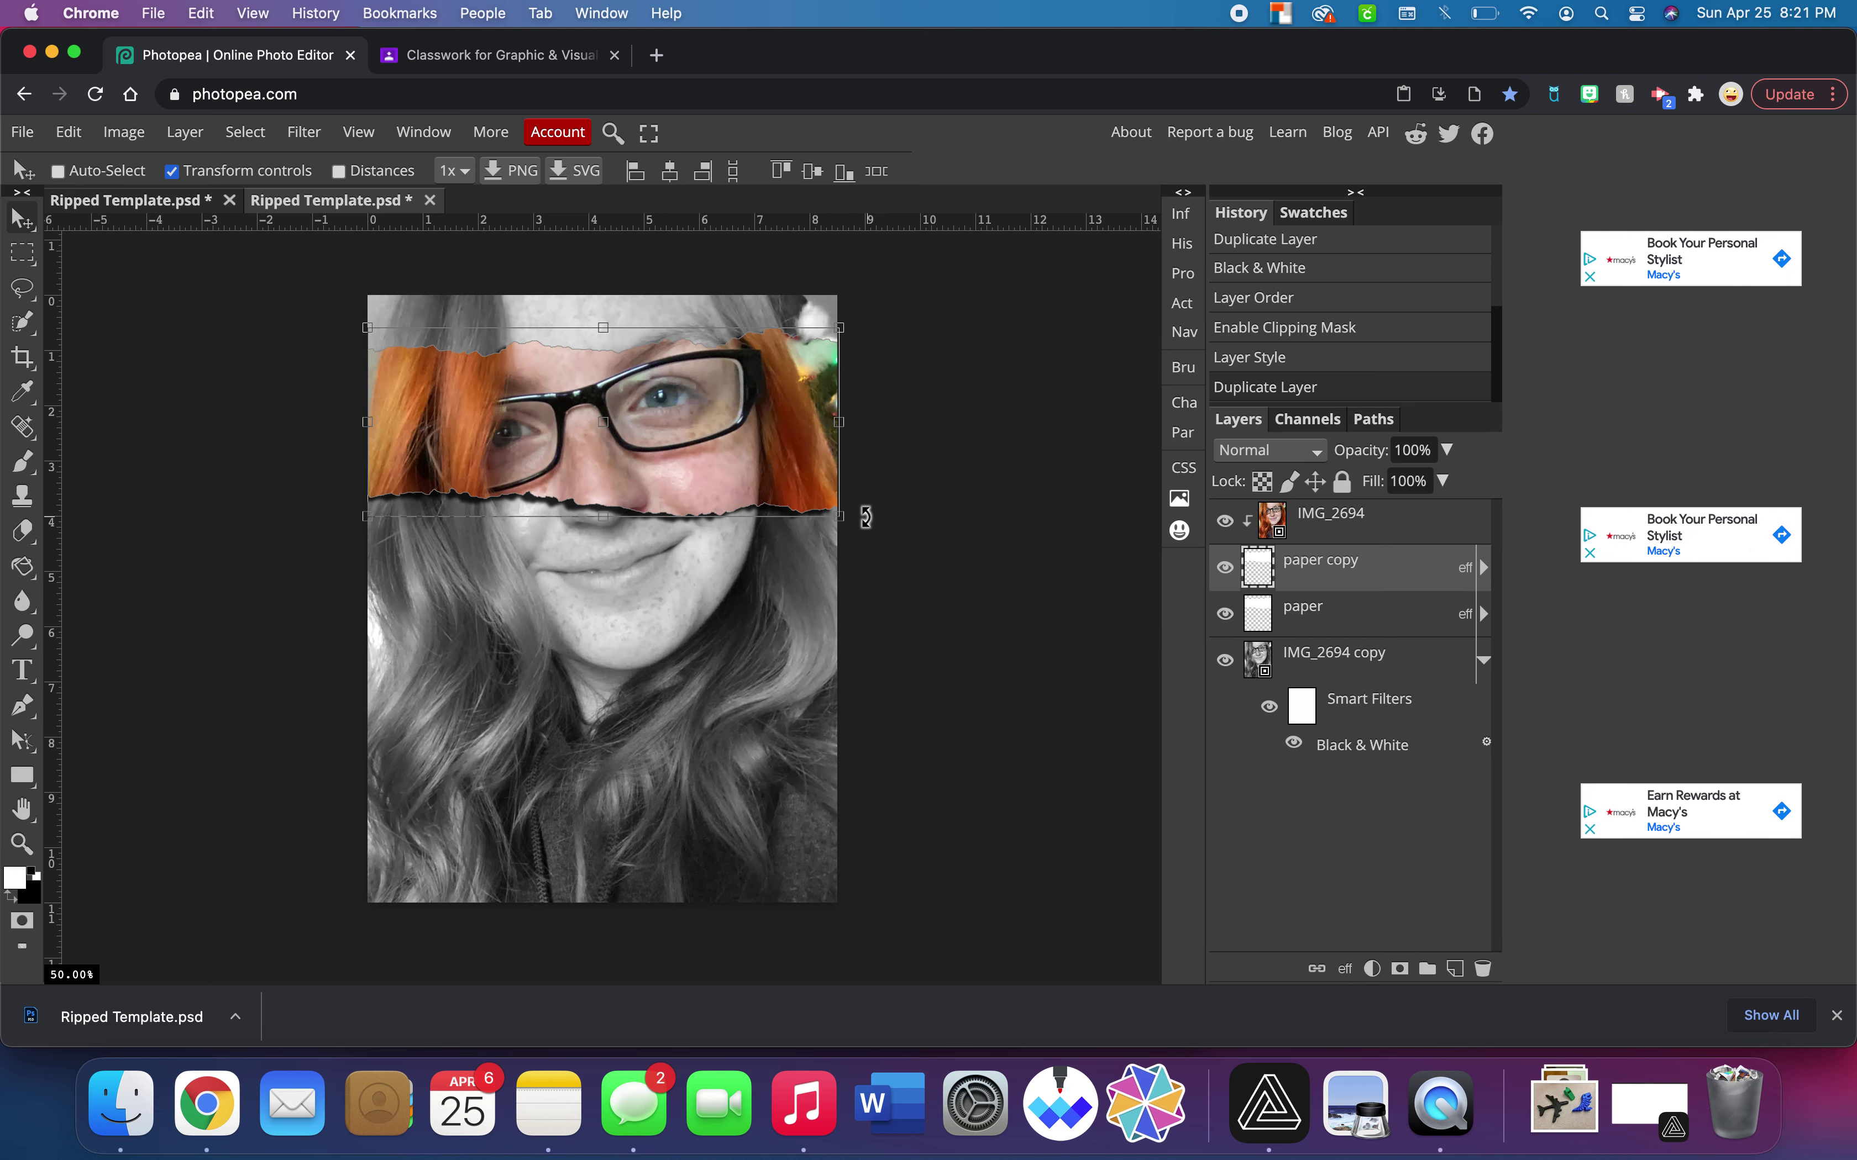
pyautogui.moveTo(857, 517); pyautogui.dragTo(867, 501)
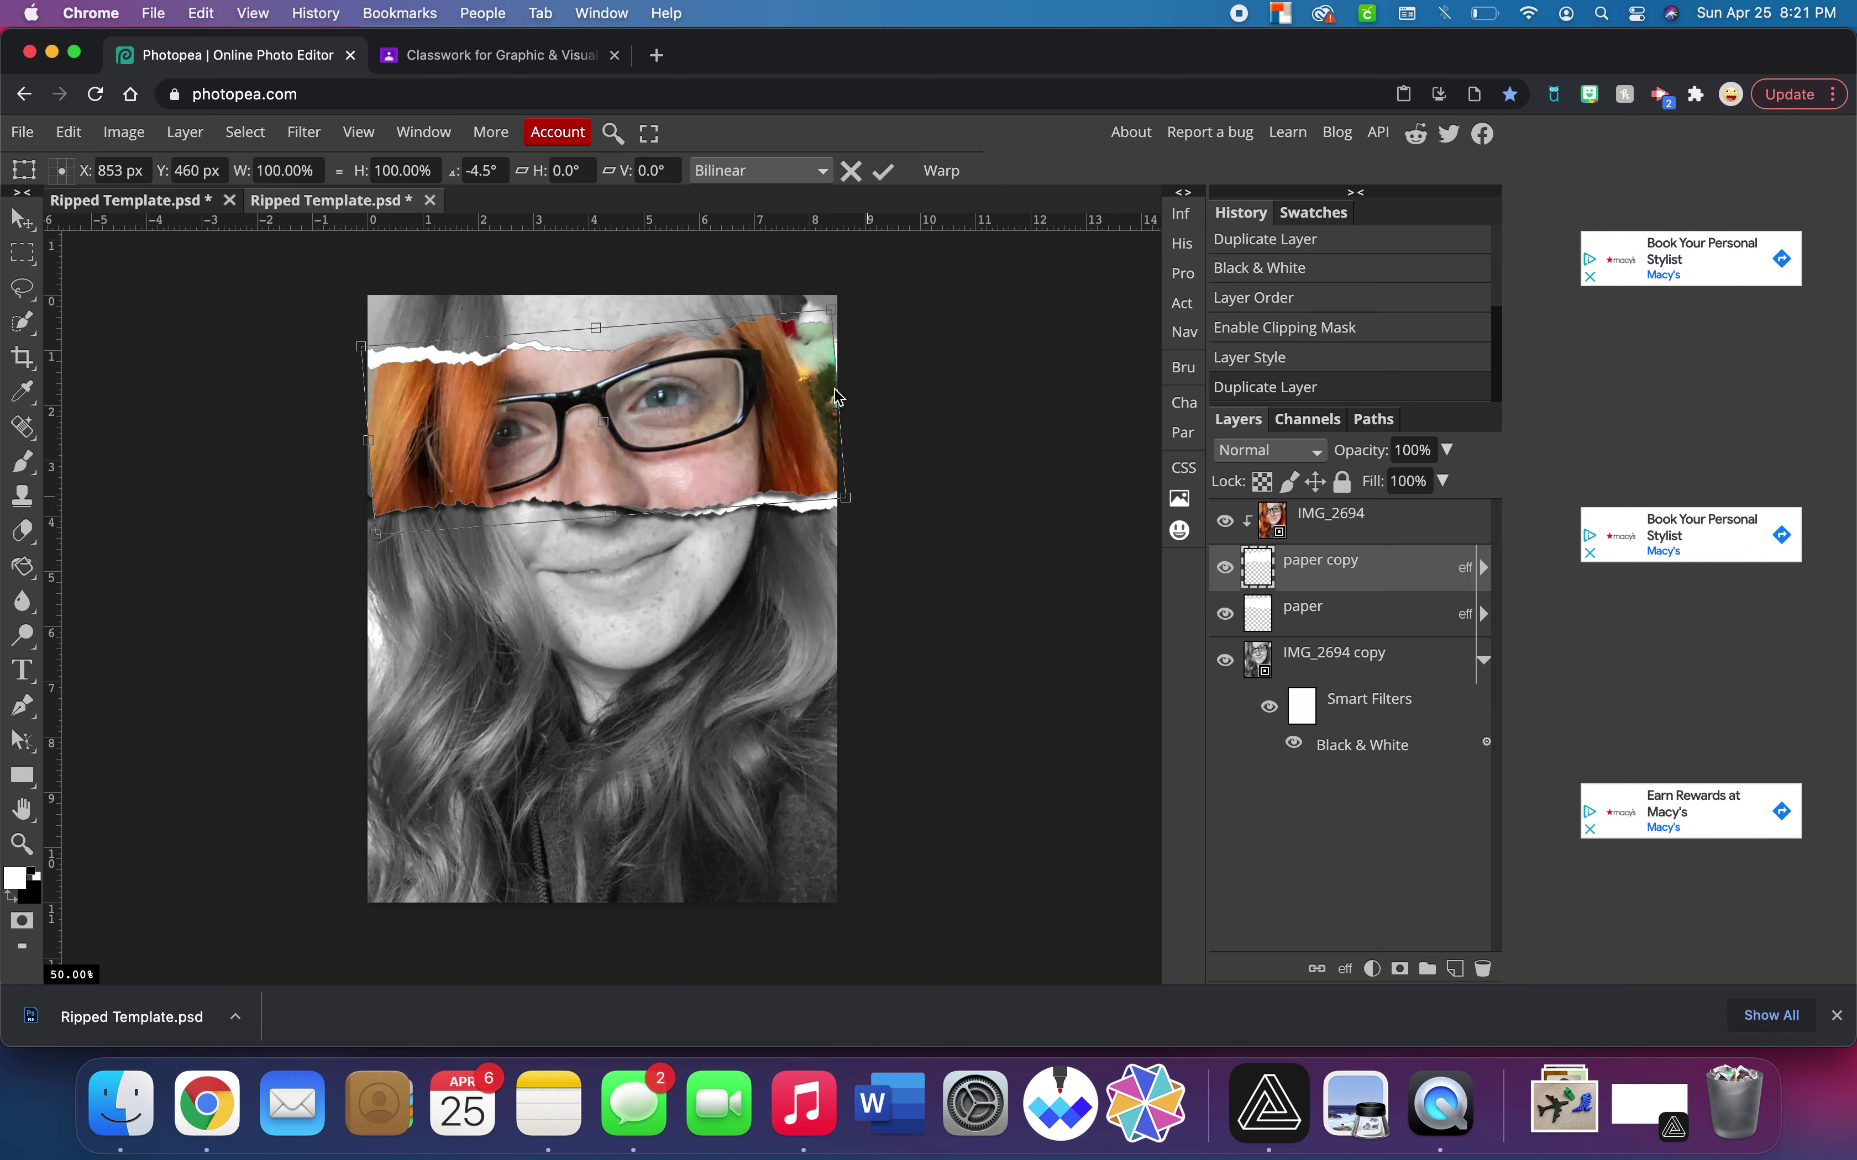
pyautogui.moveTo(858, 407); pyautogui.dragTo(843, 411)
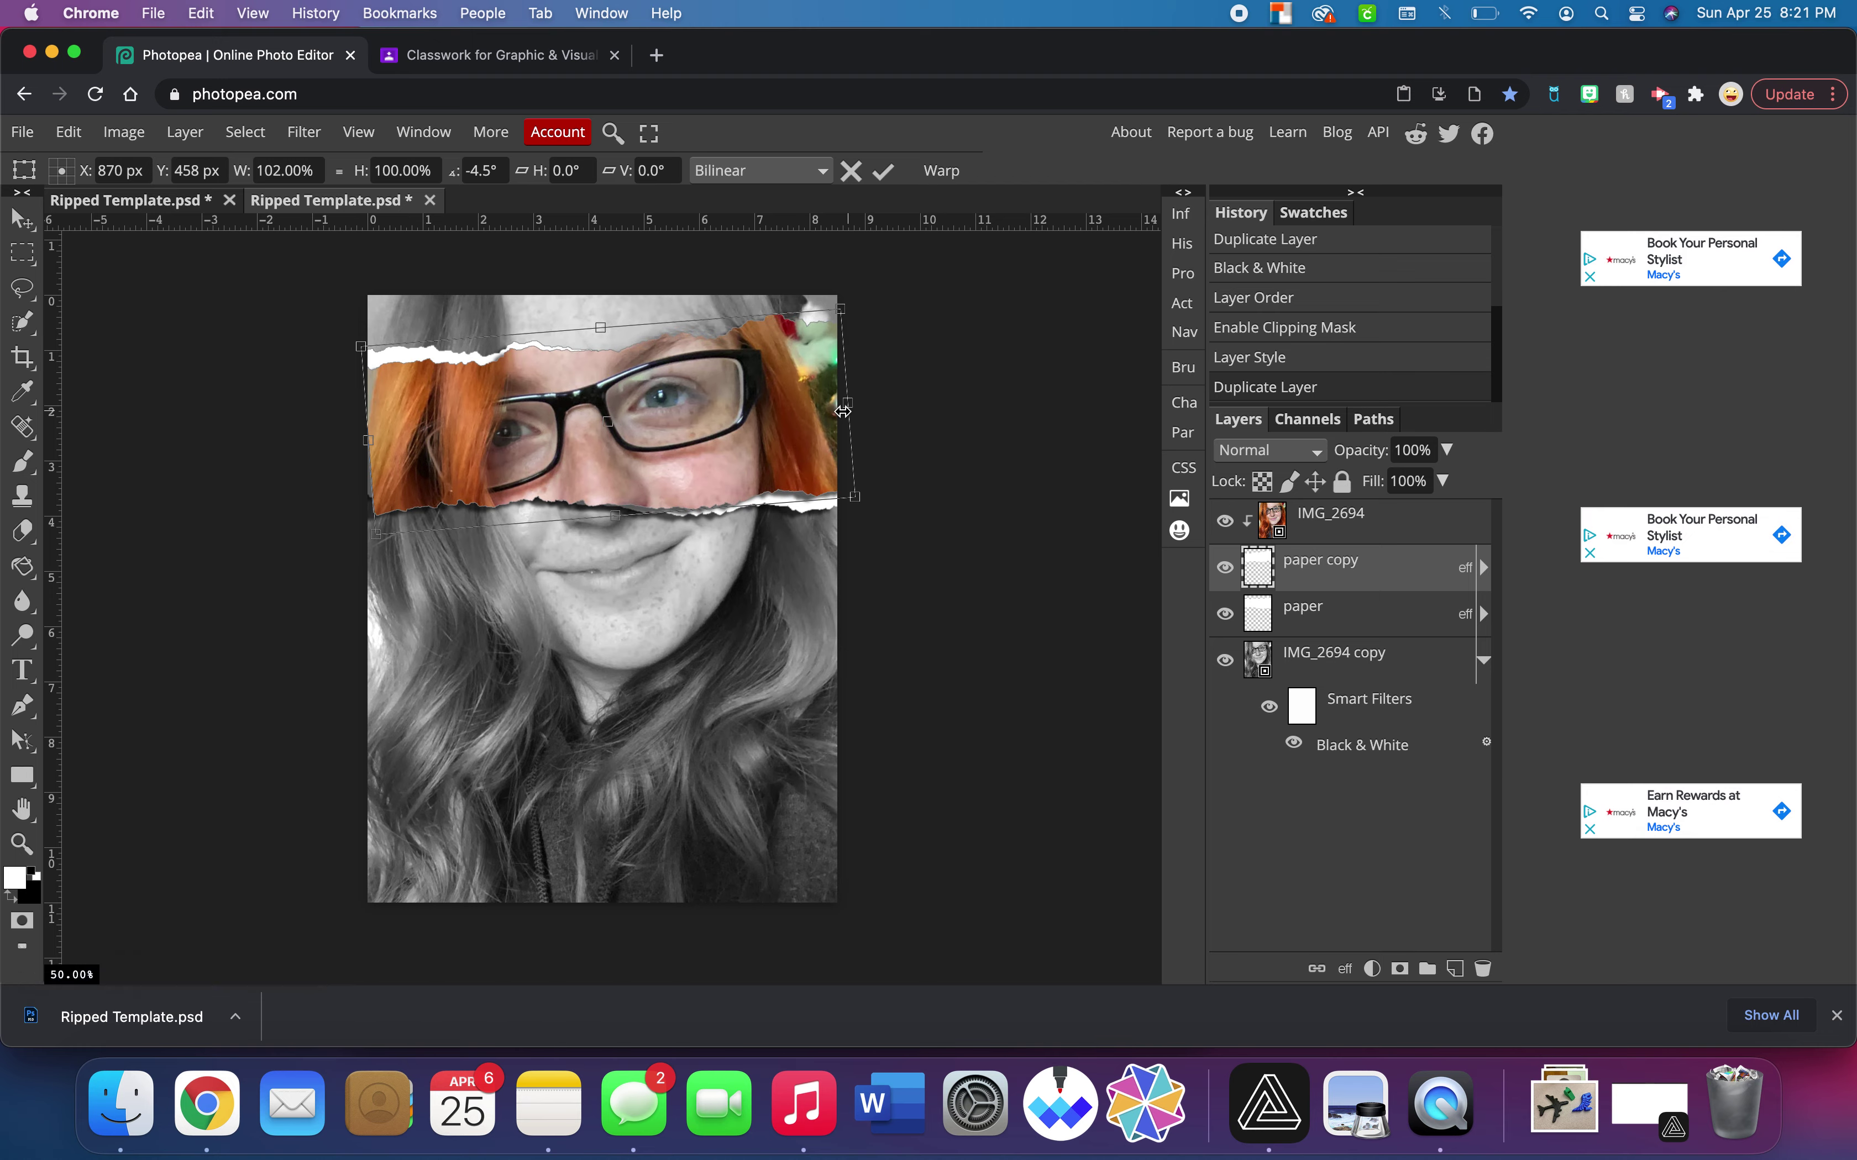
pyautogui.moveTo(365, 443); pyautogui.dragTo(353, 444)
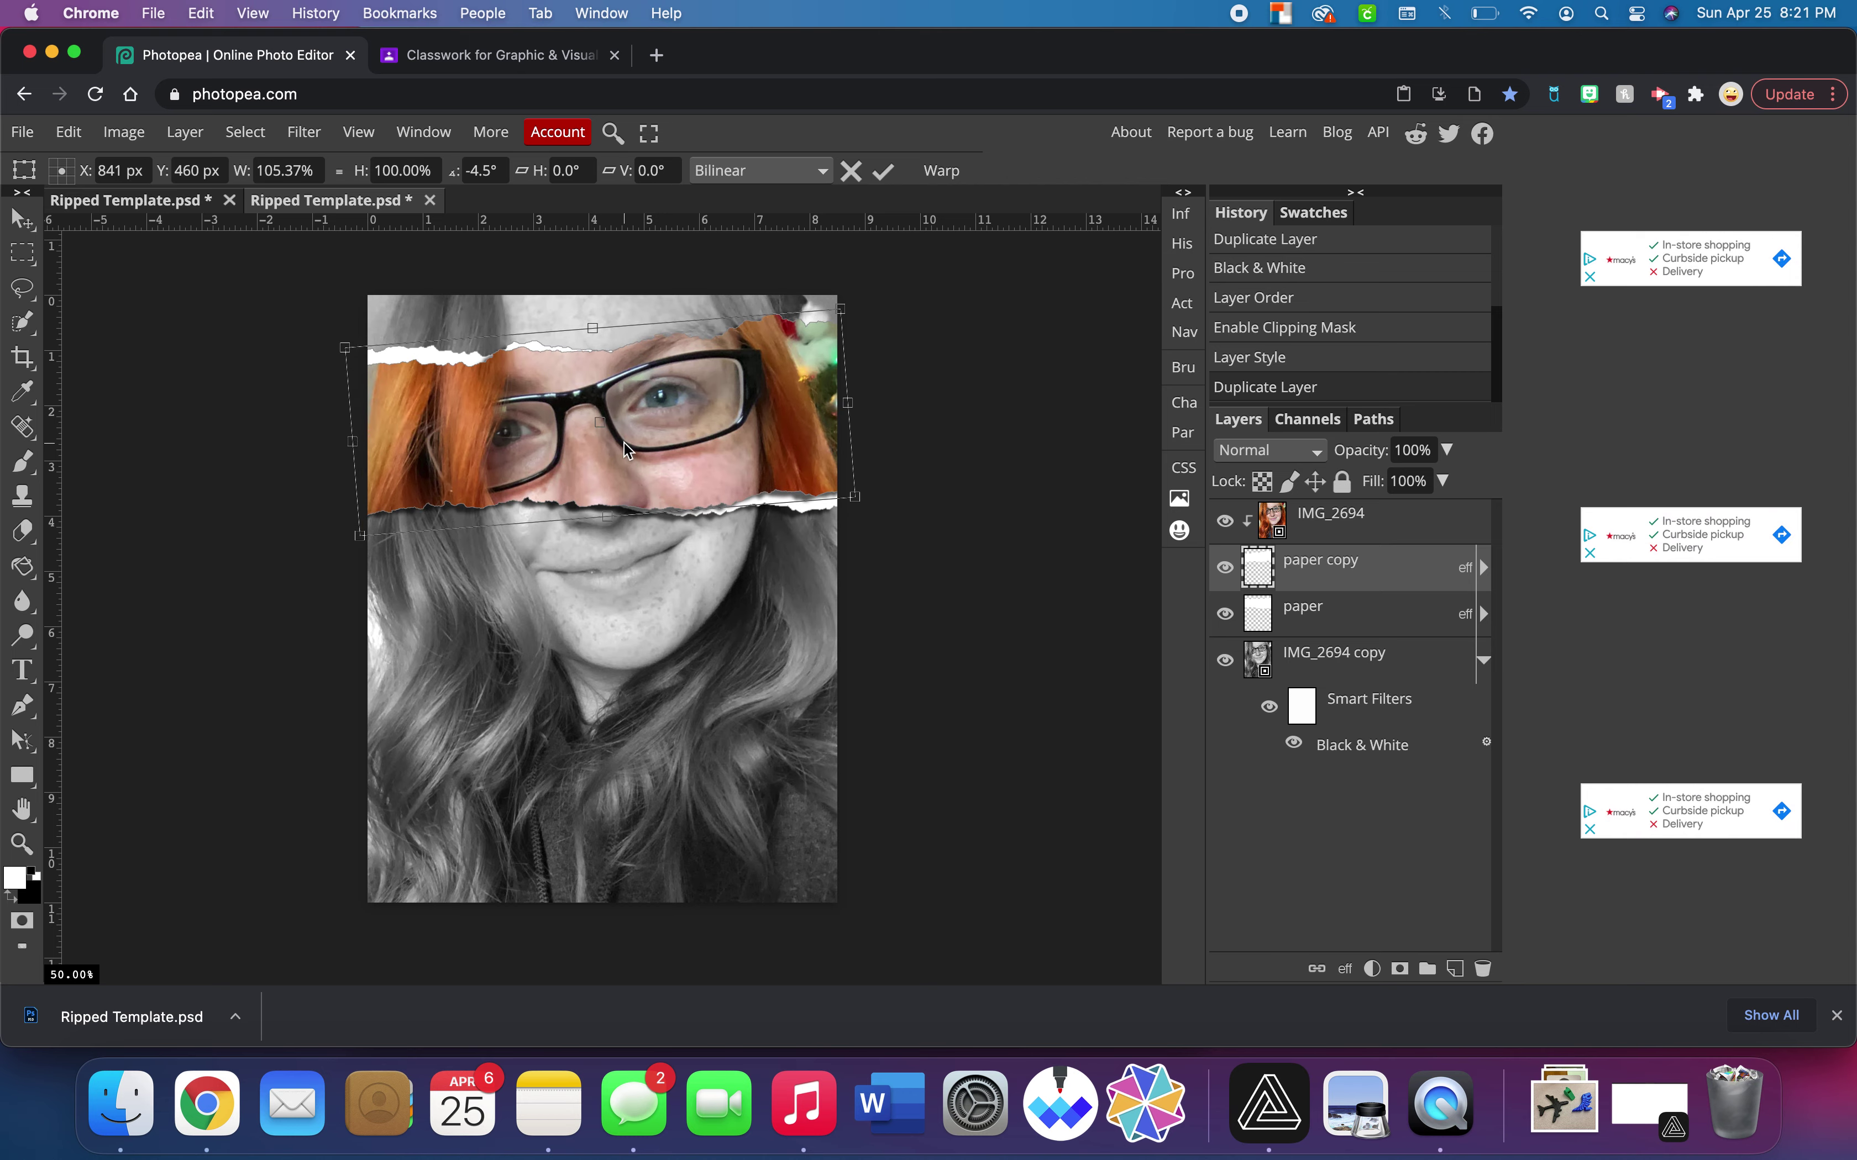
pyautogui.moveTo(625, 439); pyautogui.dragTo(624, 444)
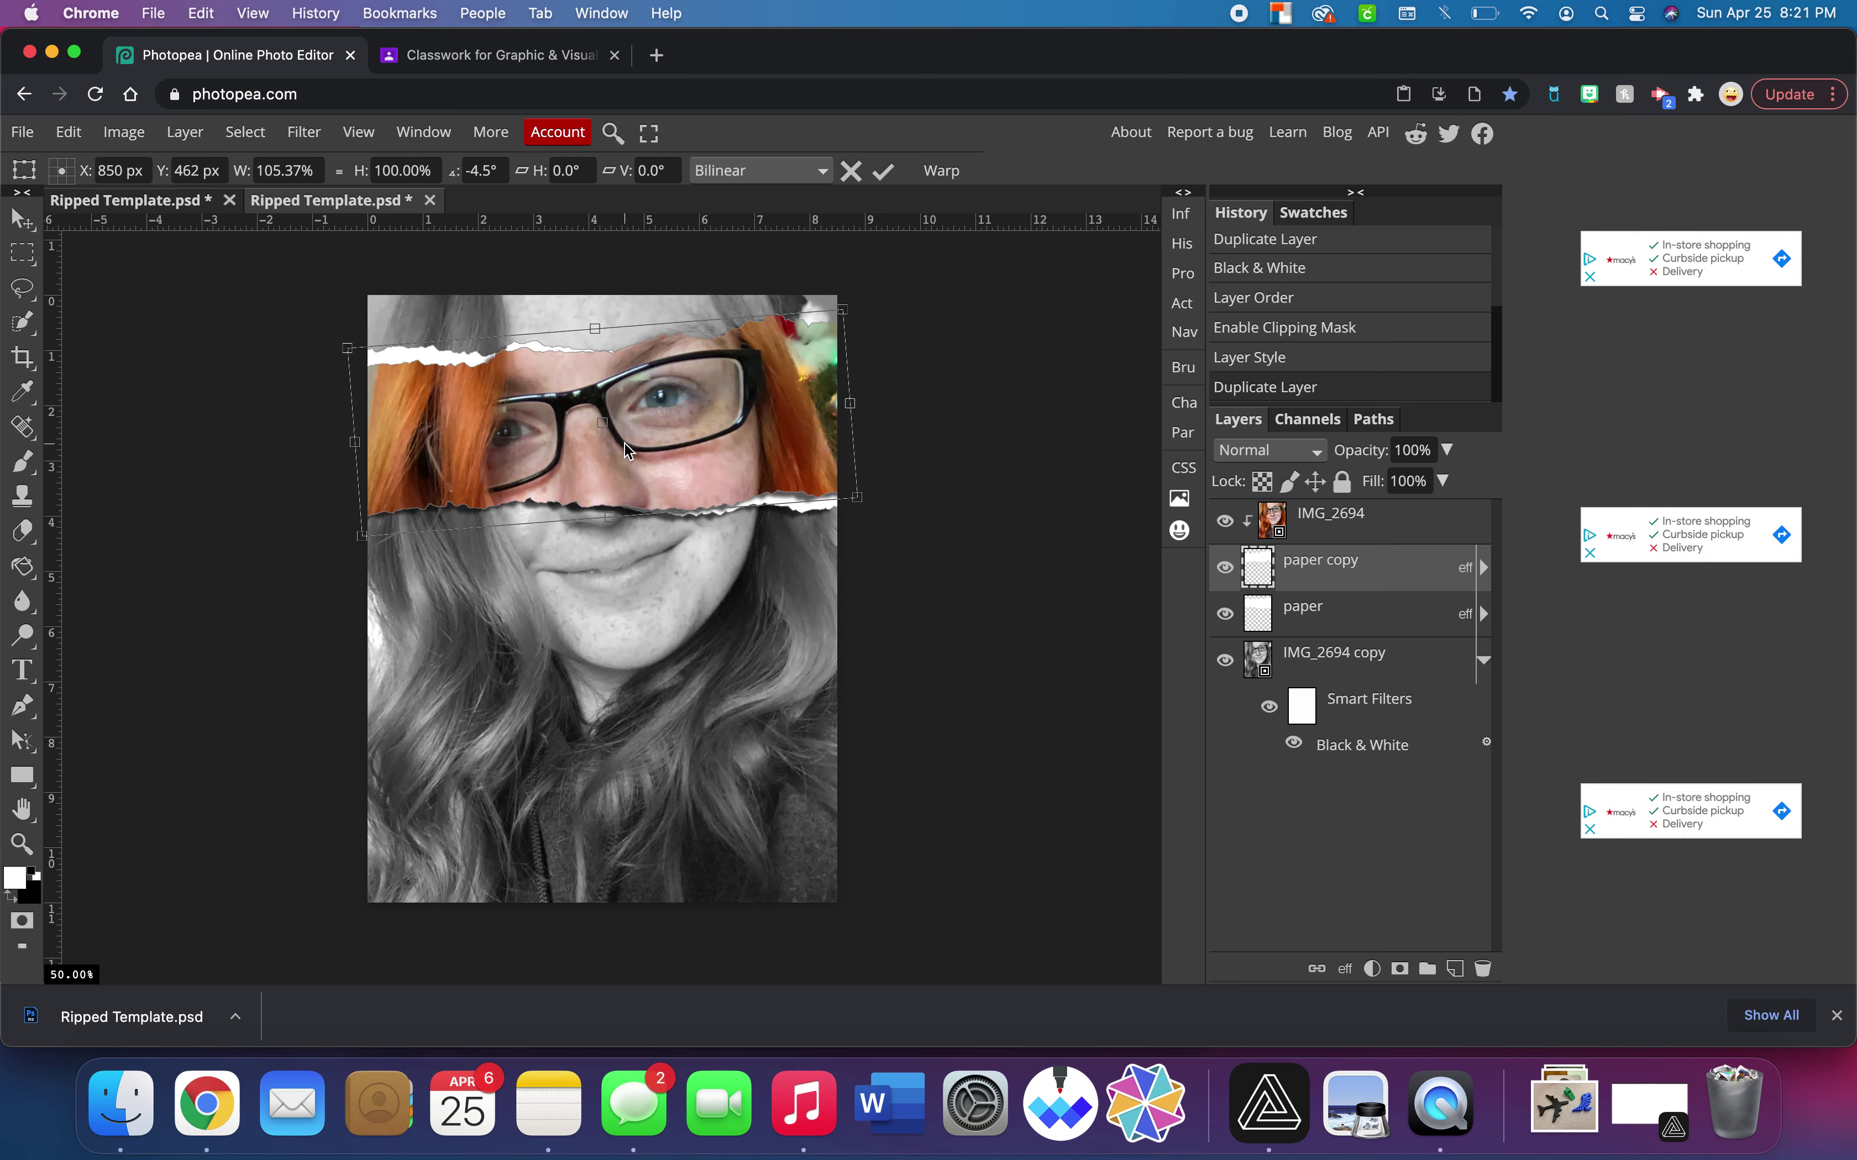
pyautogui.moveTo(875, 499); pyautogui.dragTo(875, 503)
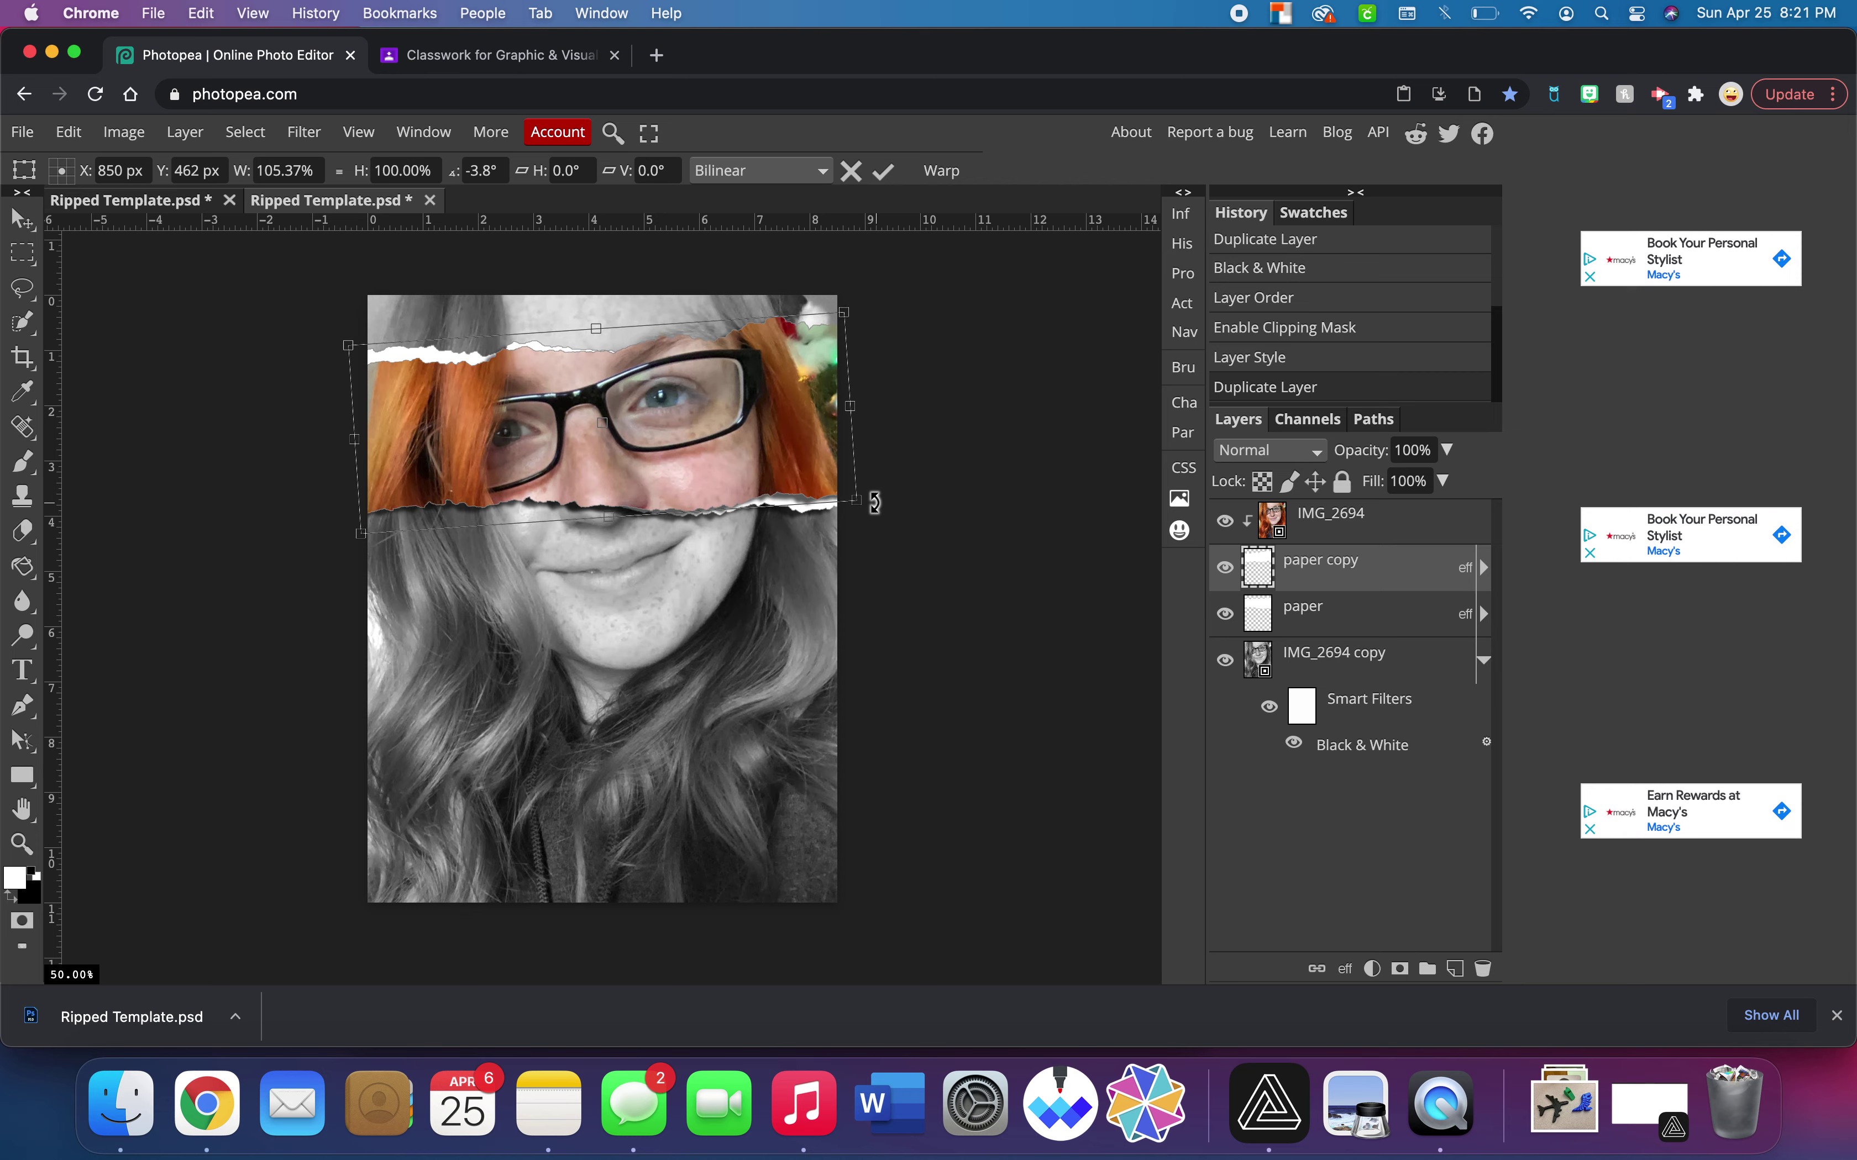
pyautogui.moveTo(600, 331); pyautogui.dragTo(600, 332)
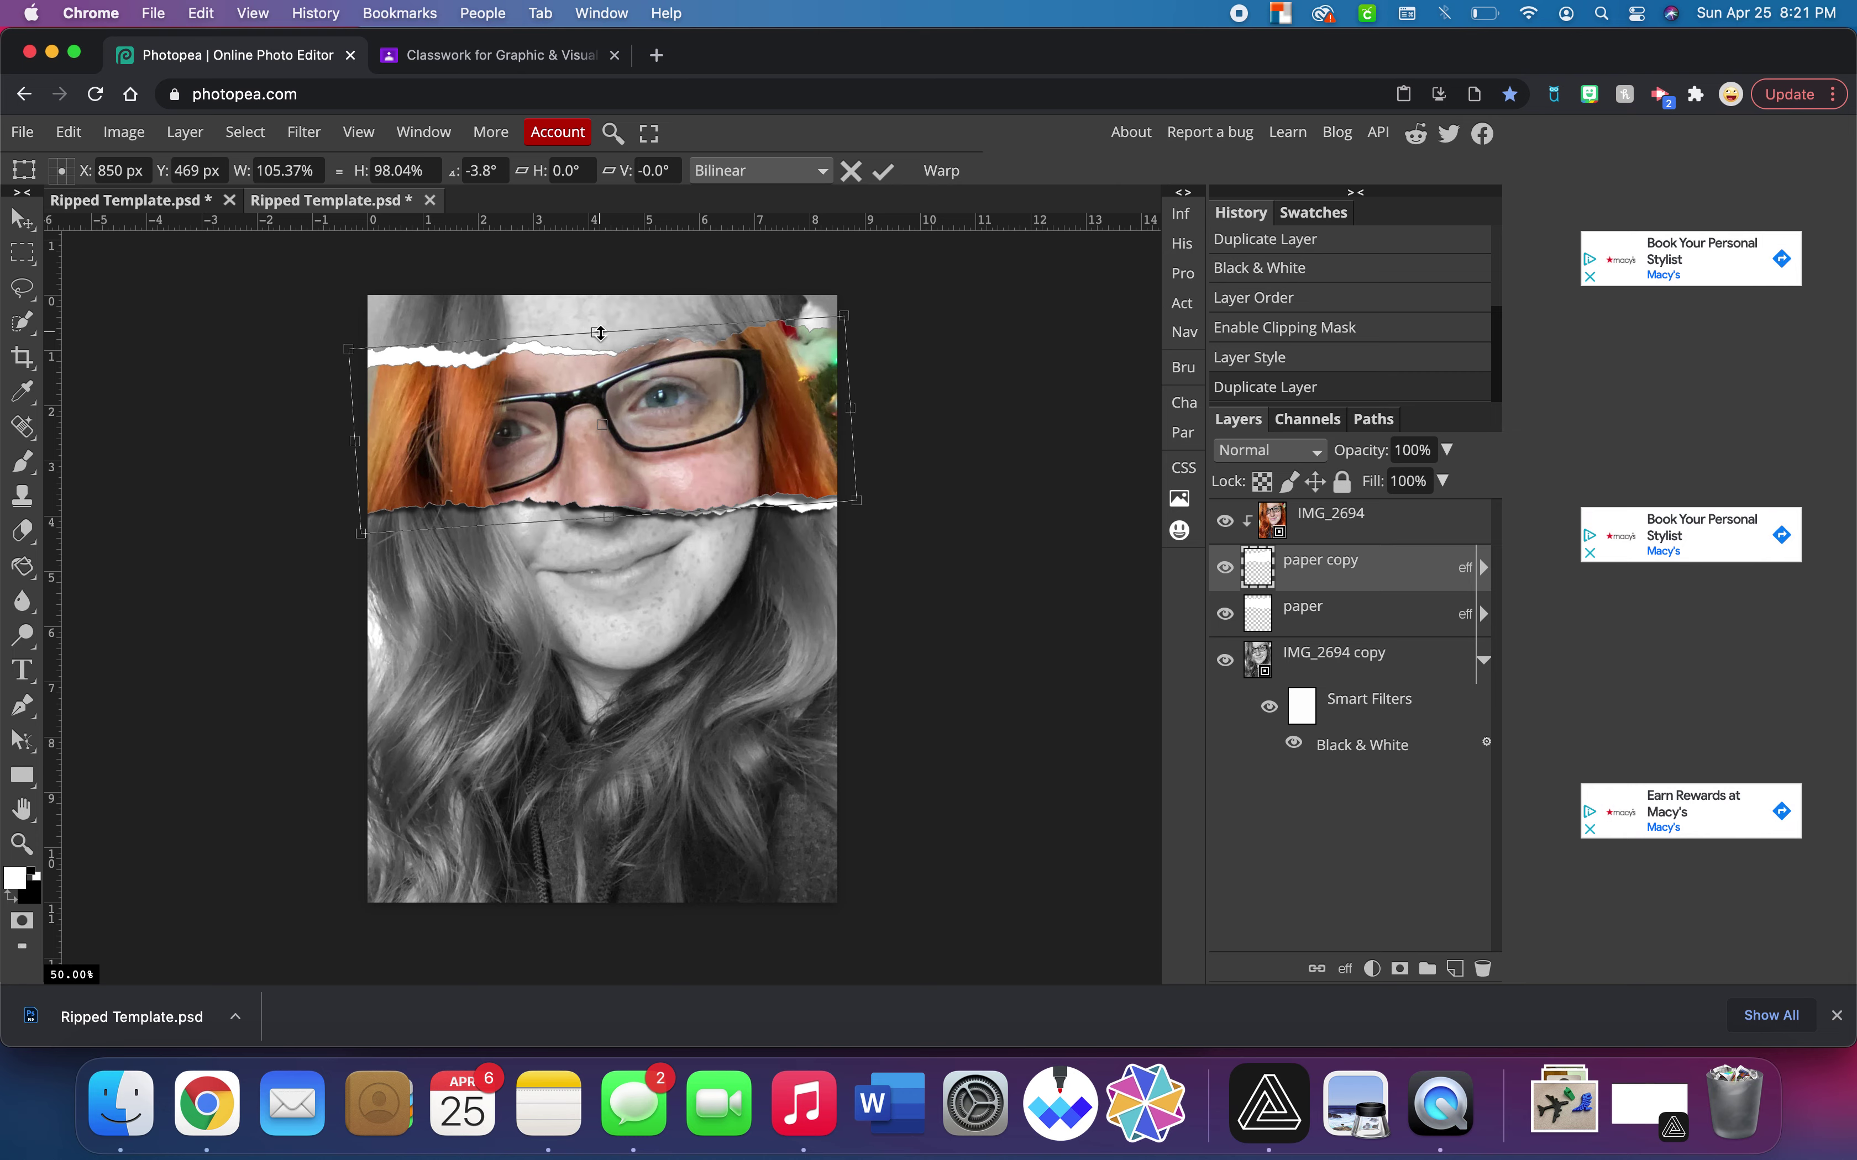
pyautogui.moveTo(822, 367); pyautogui.dragTo(823, 375)
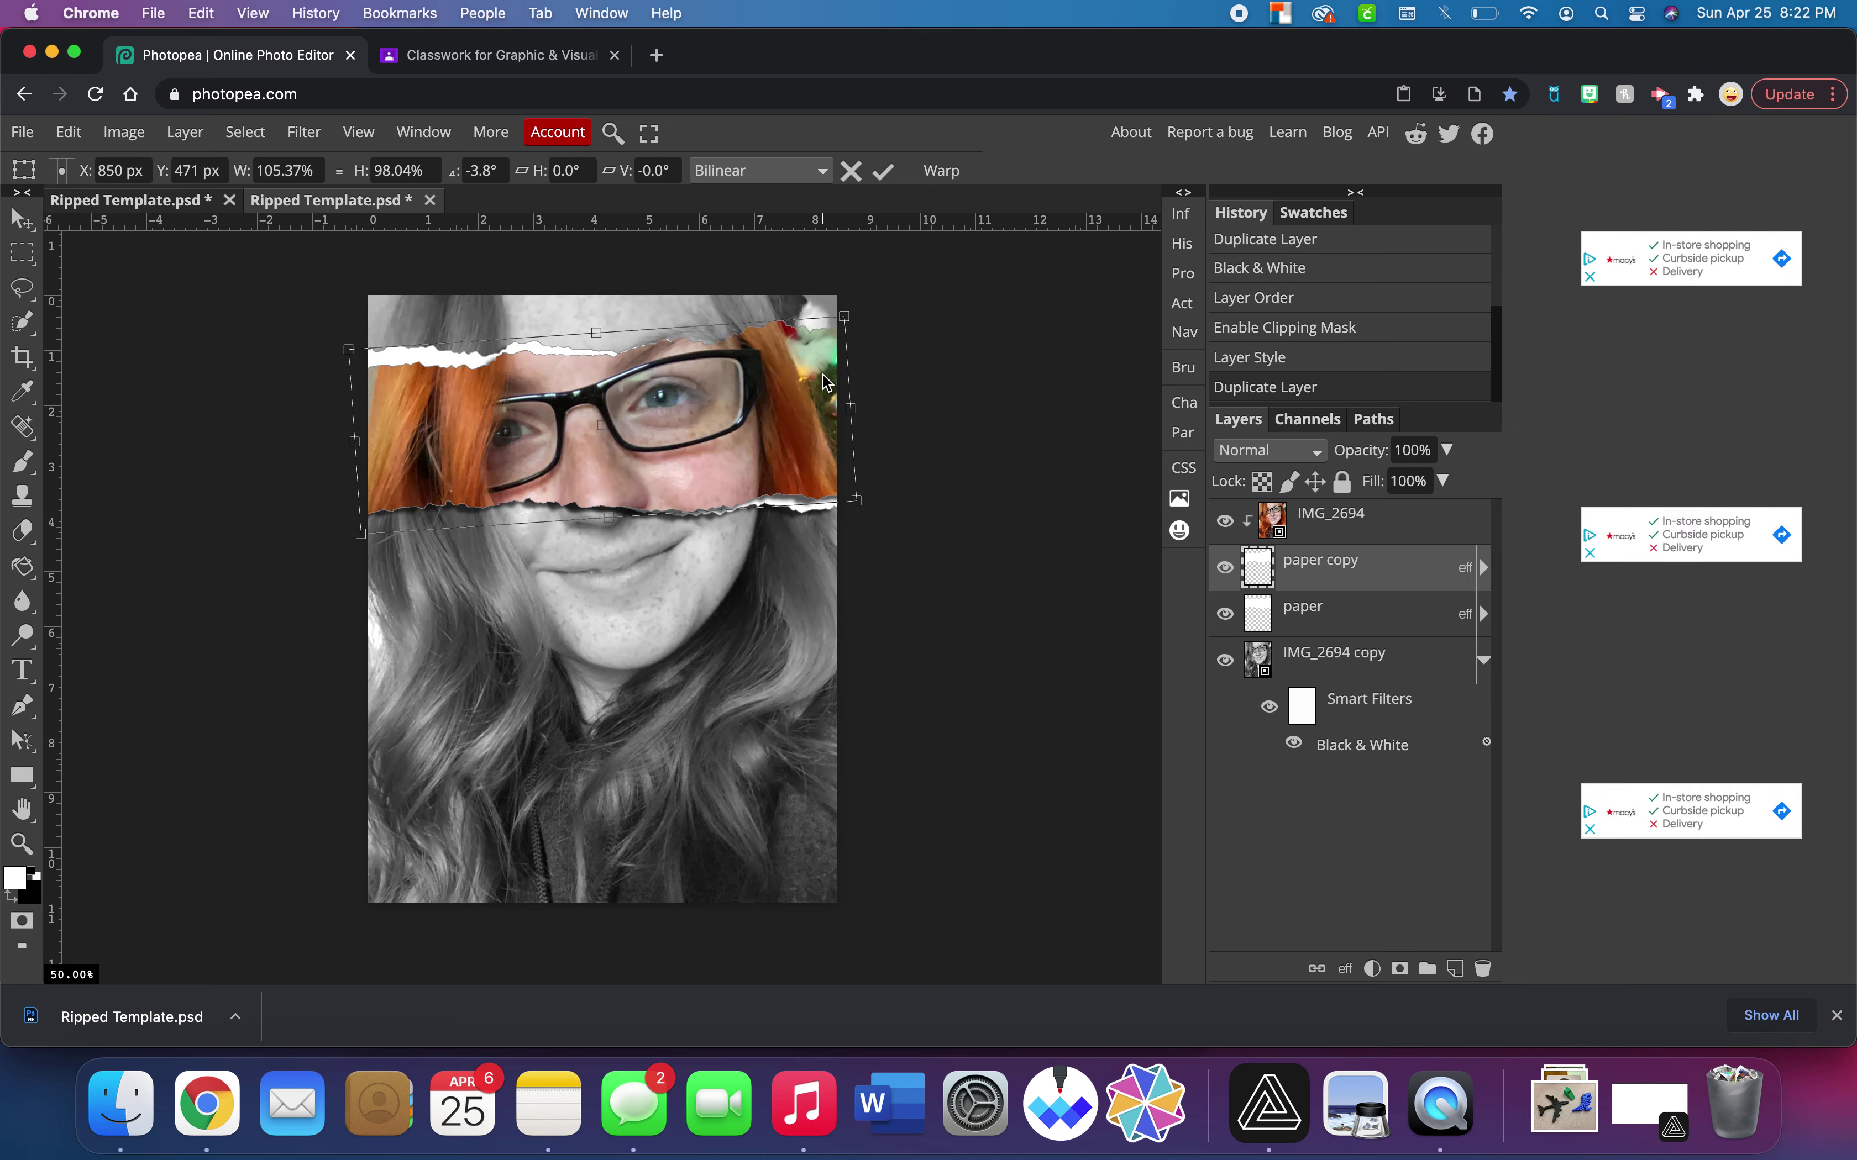
pyautogui.click(883, 170)
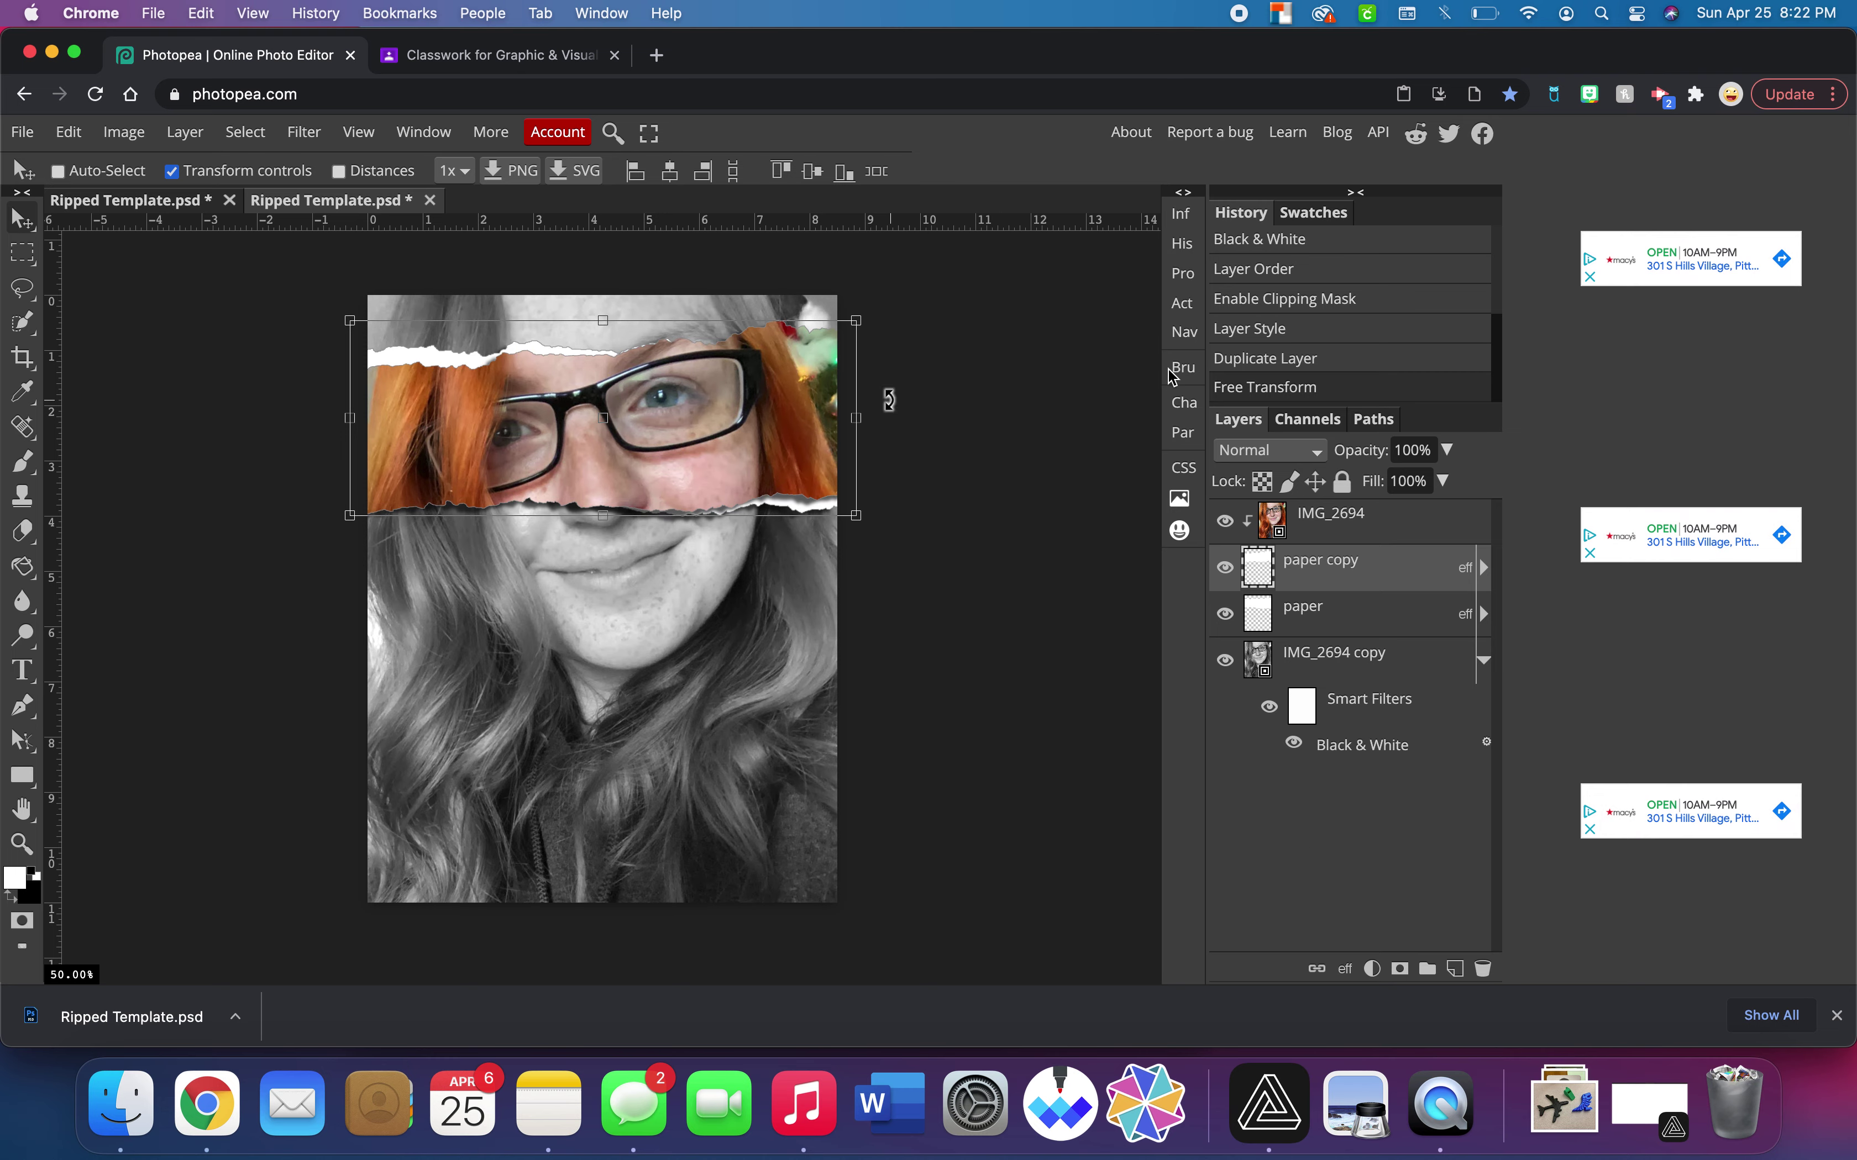
pyautogui.click(1334, 675)
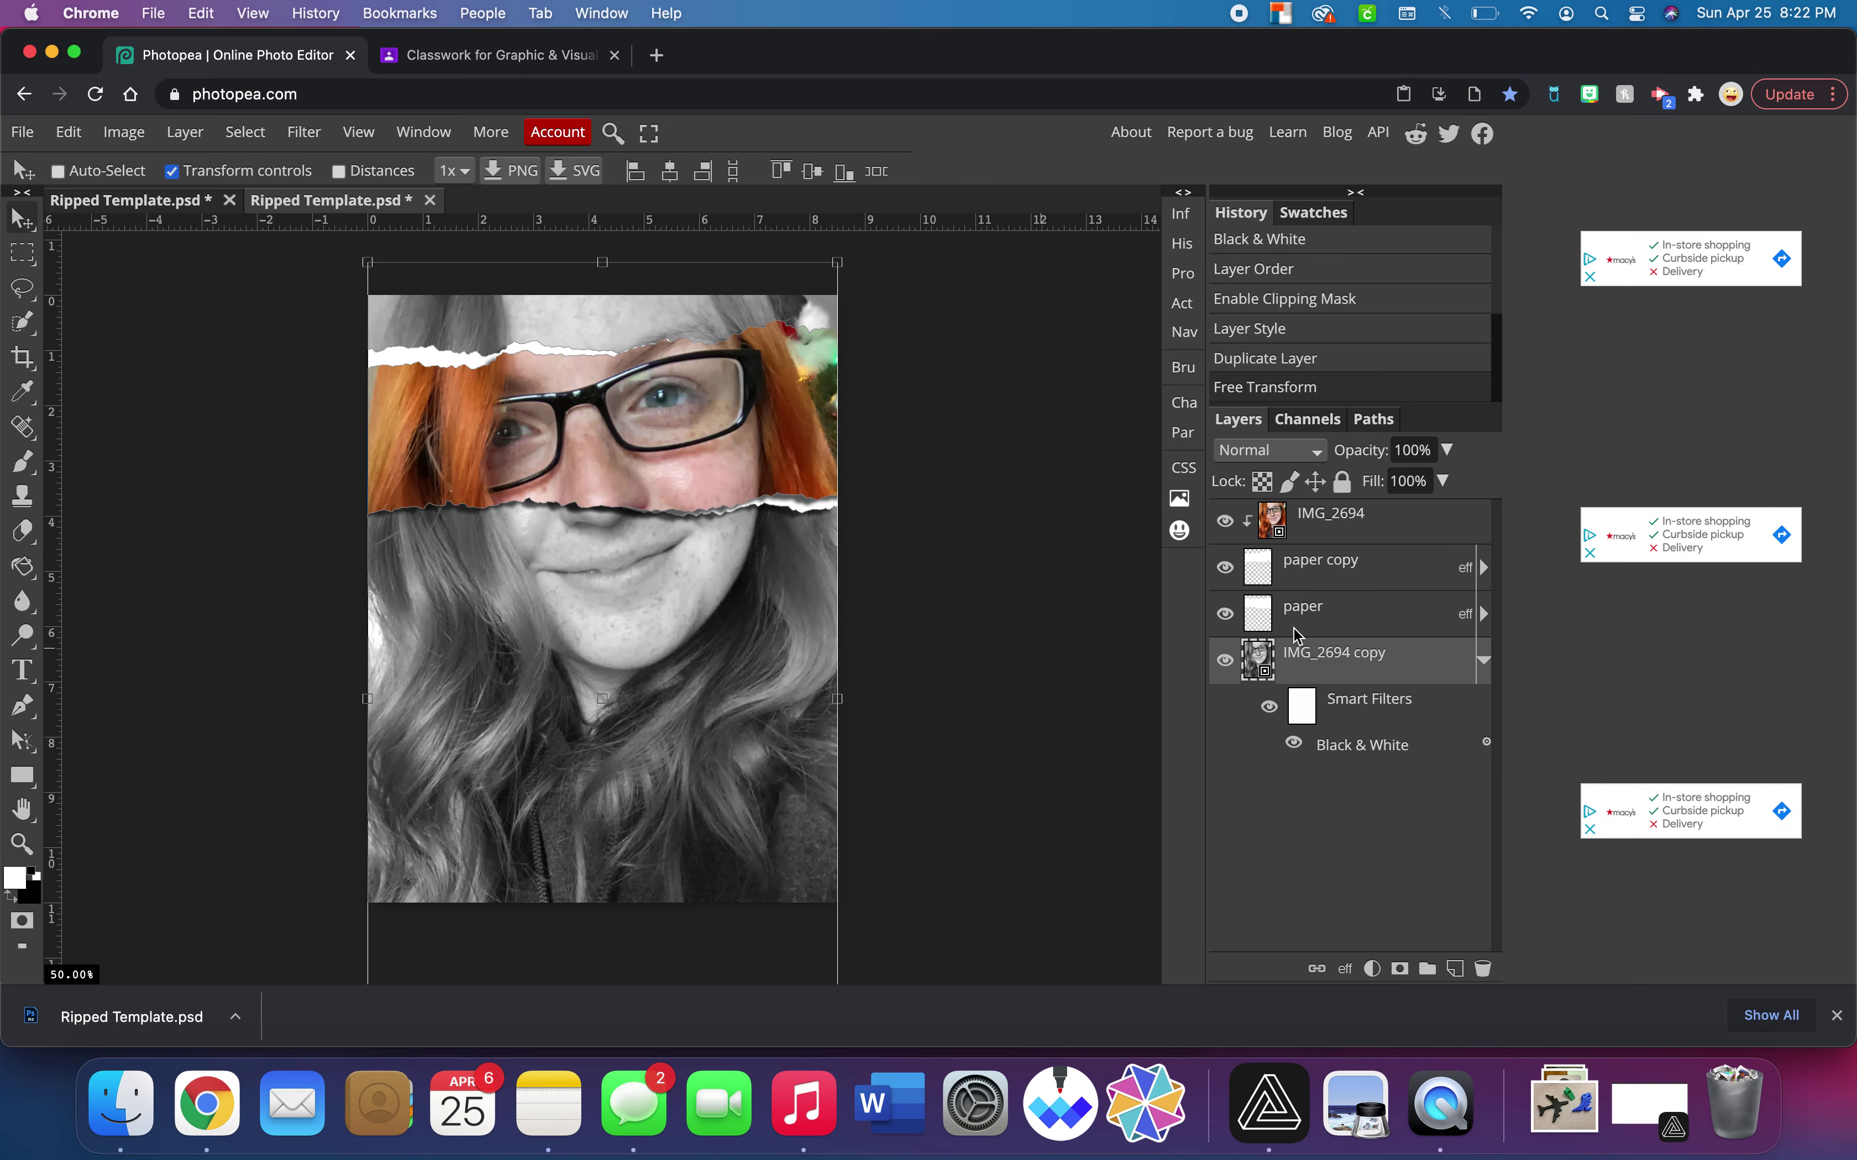
pyautogui.click(1289, 570)
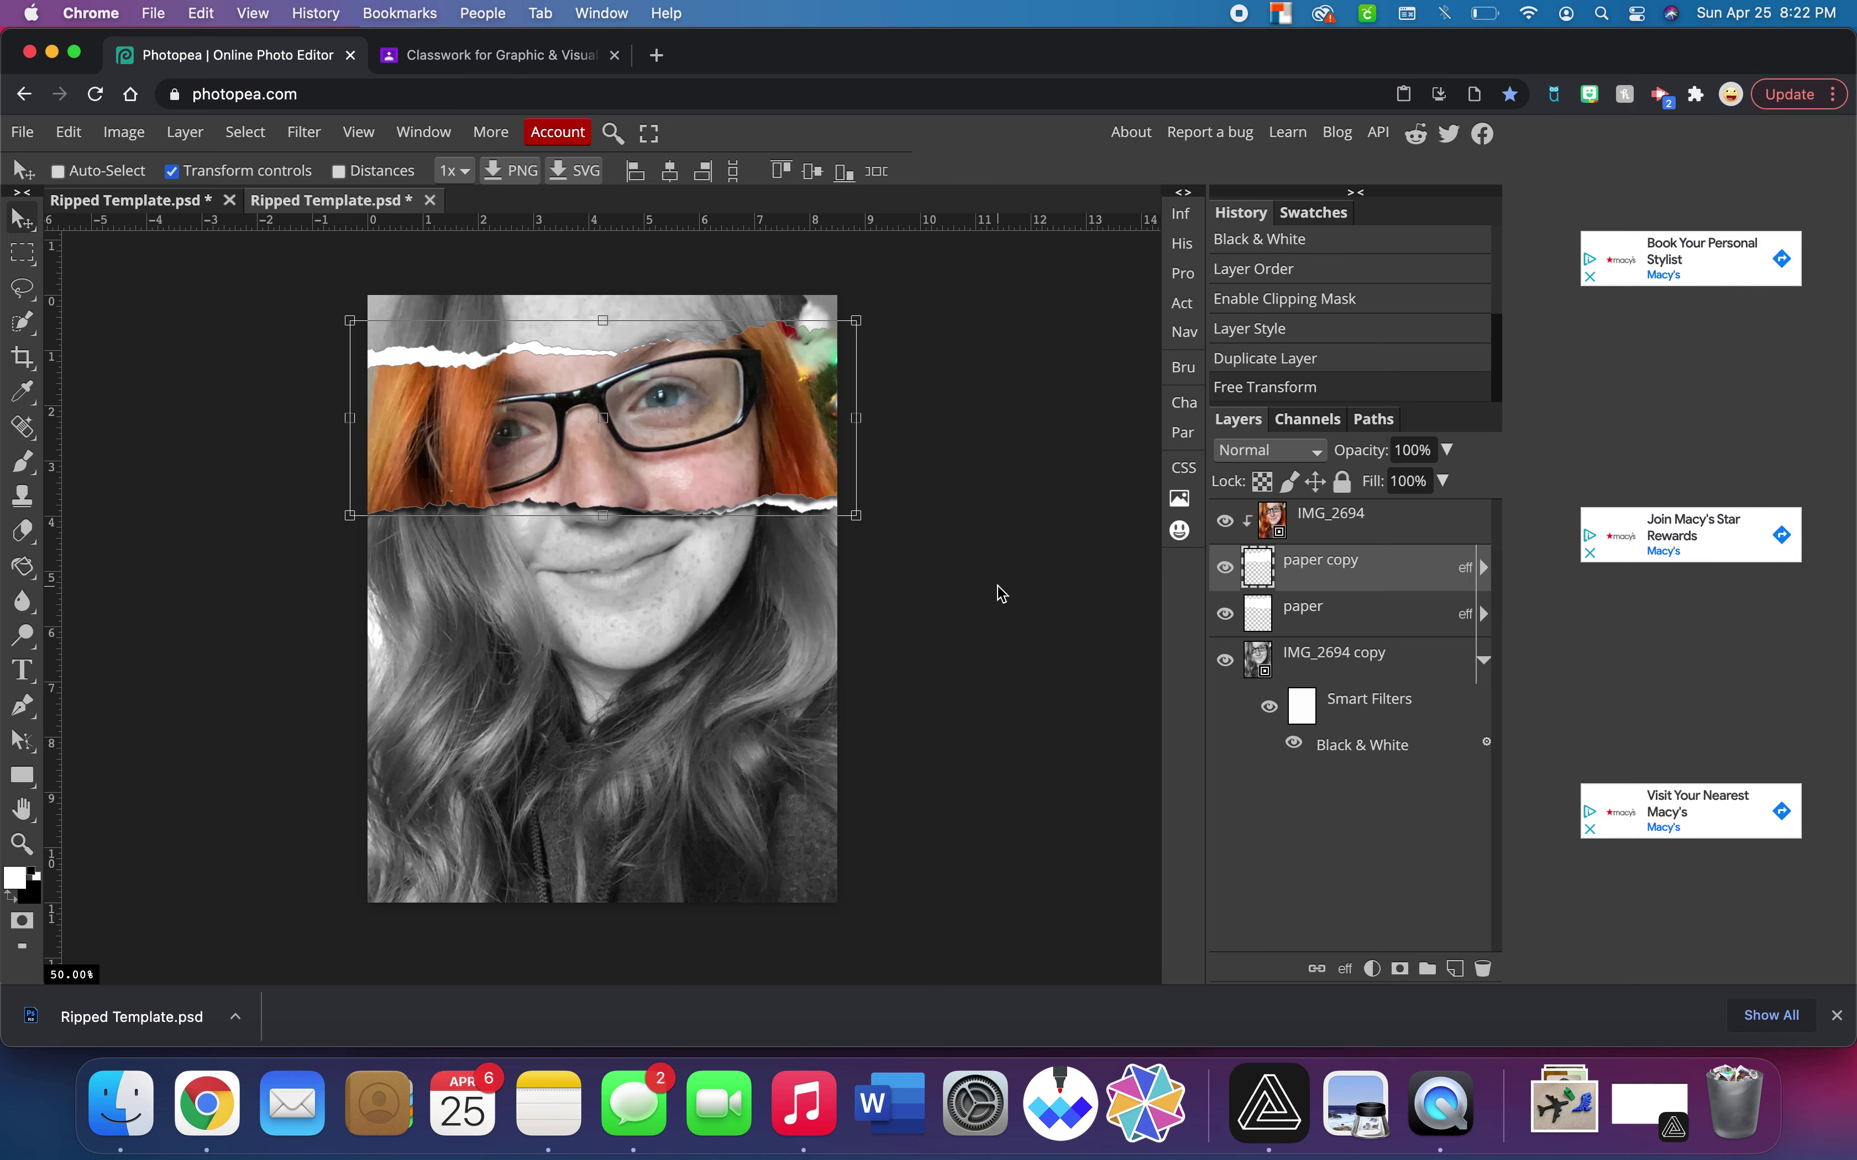
pyautogui.click(1381, 673)
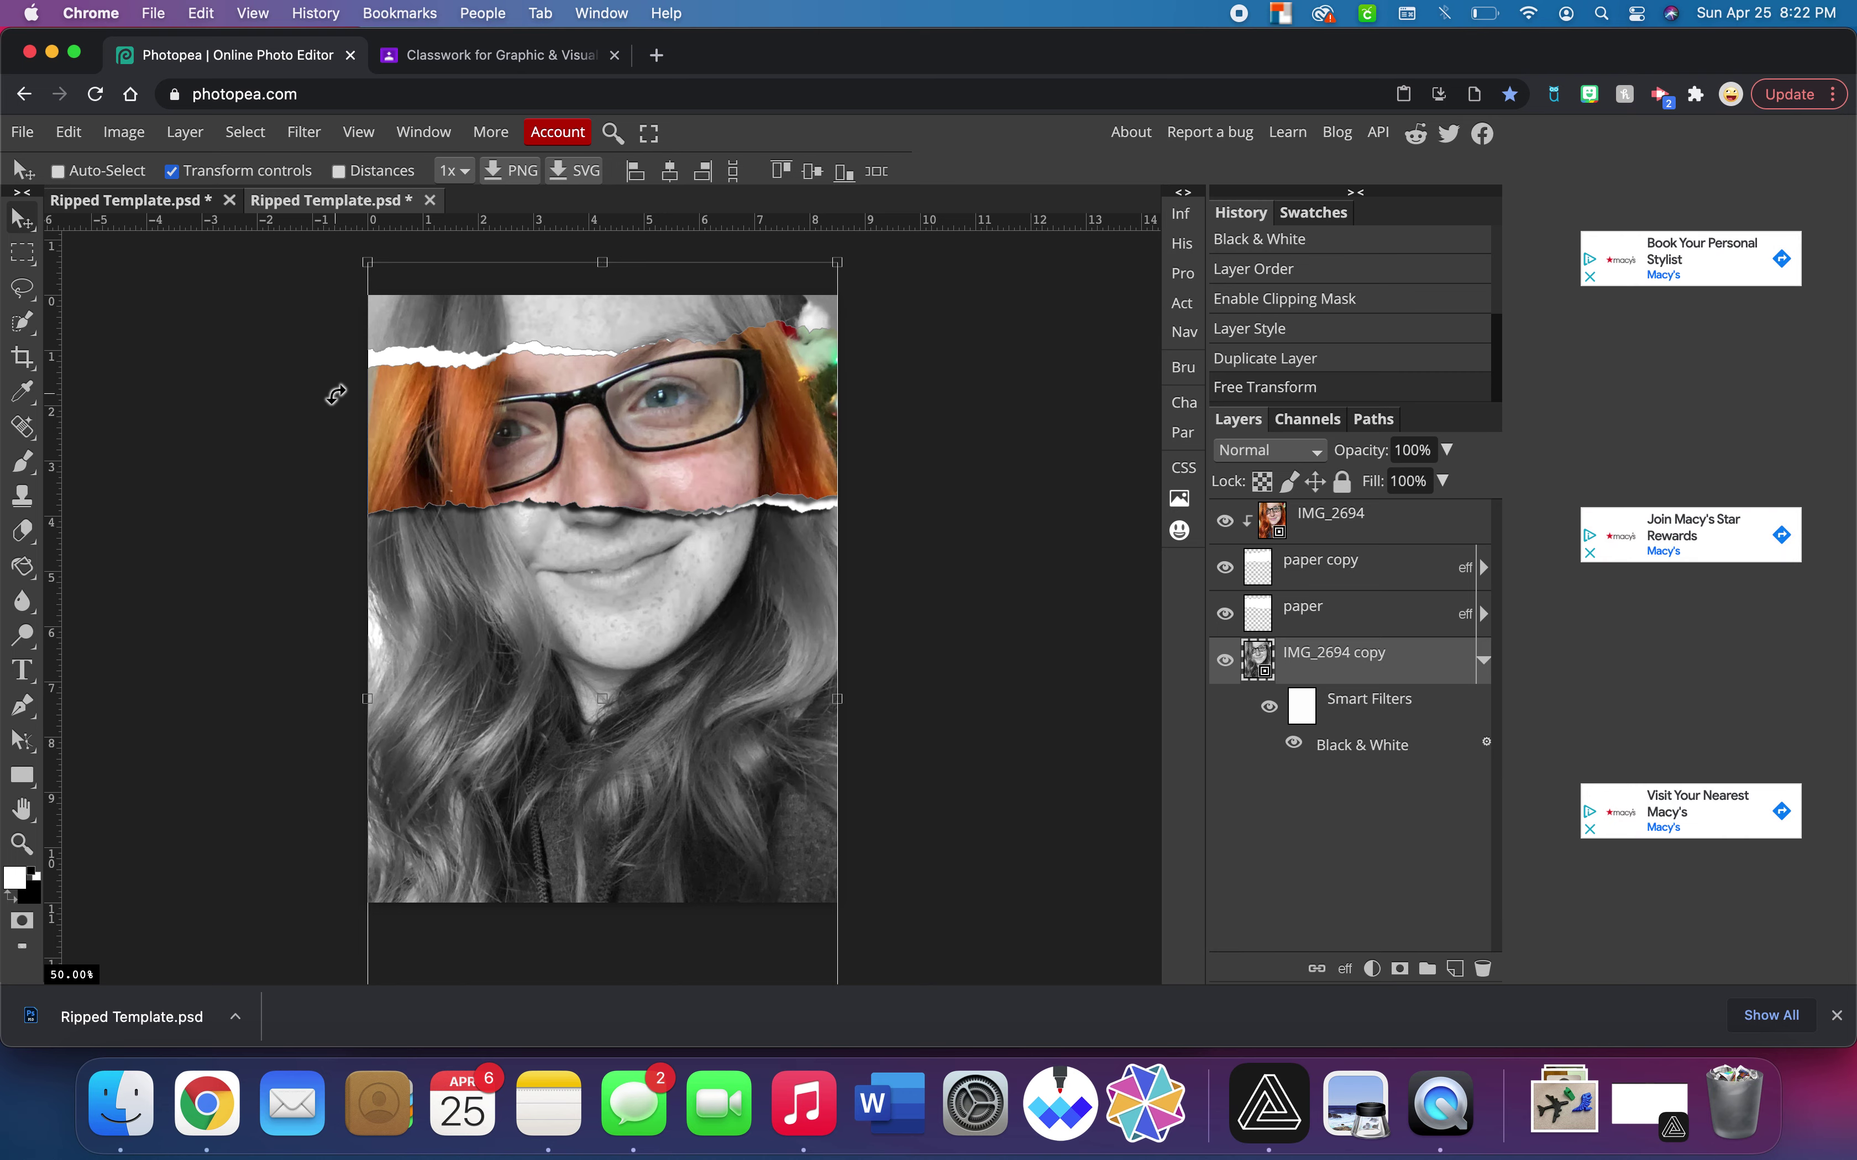
# Take and save a screenshot of the Photopea workspace showing the finished image together with its layers.
pyautogui.press('super')
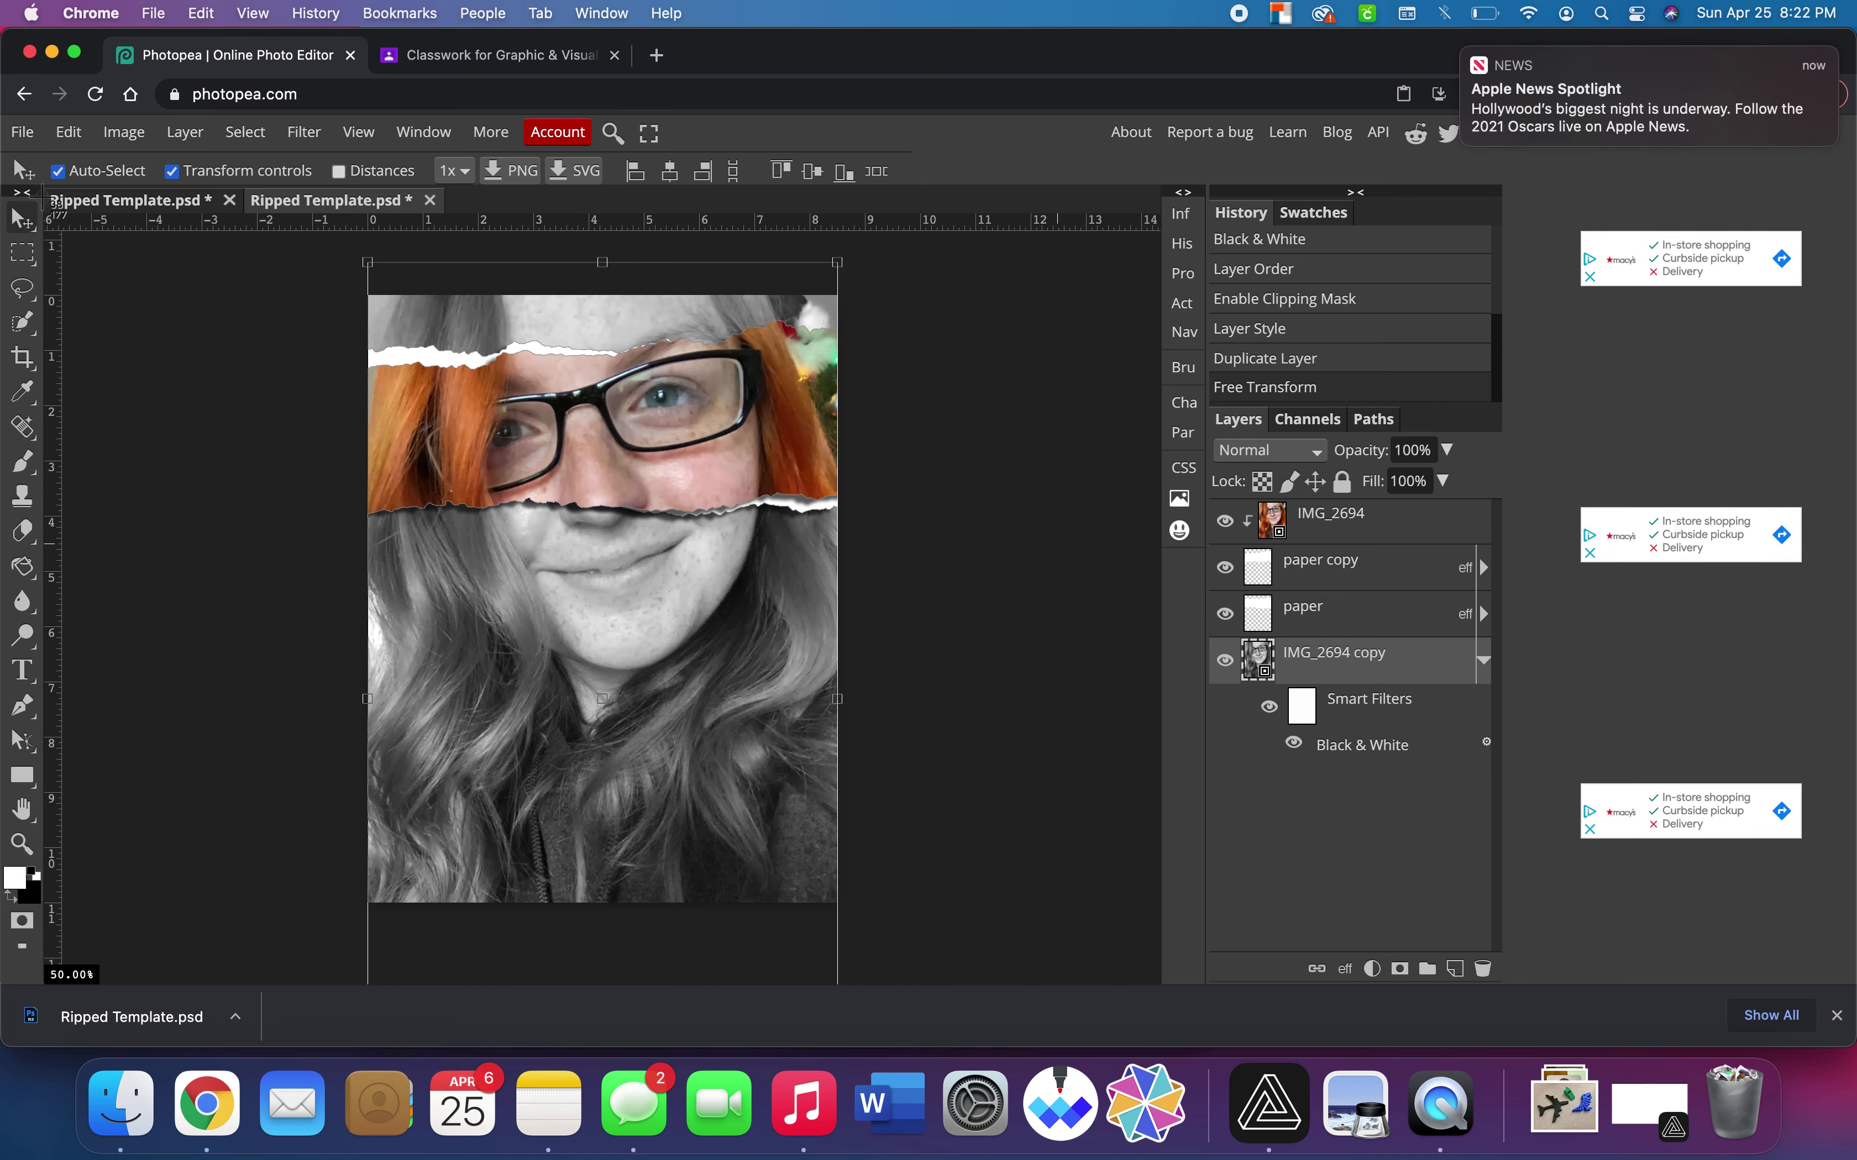
pyautogui.moveTo(42, 184); pyautogui.dragTo(1508, 991)
pyautogui.moveTo(1772, 986); pyautogui.dragTo(1488, 568)
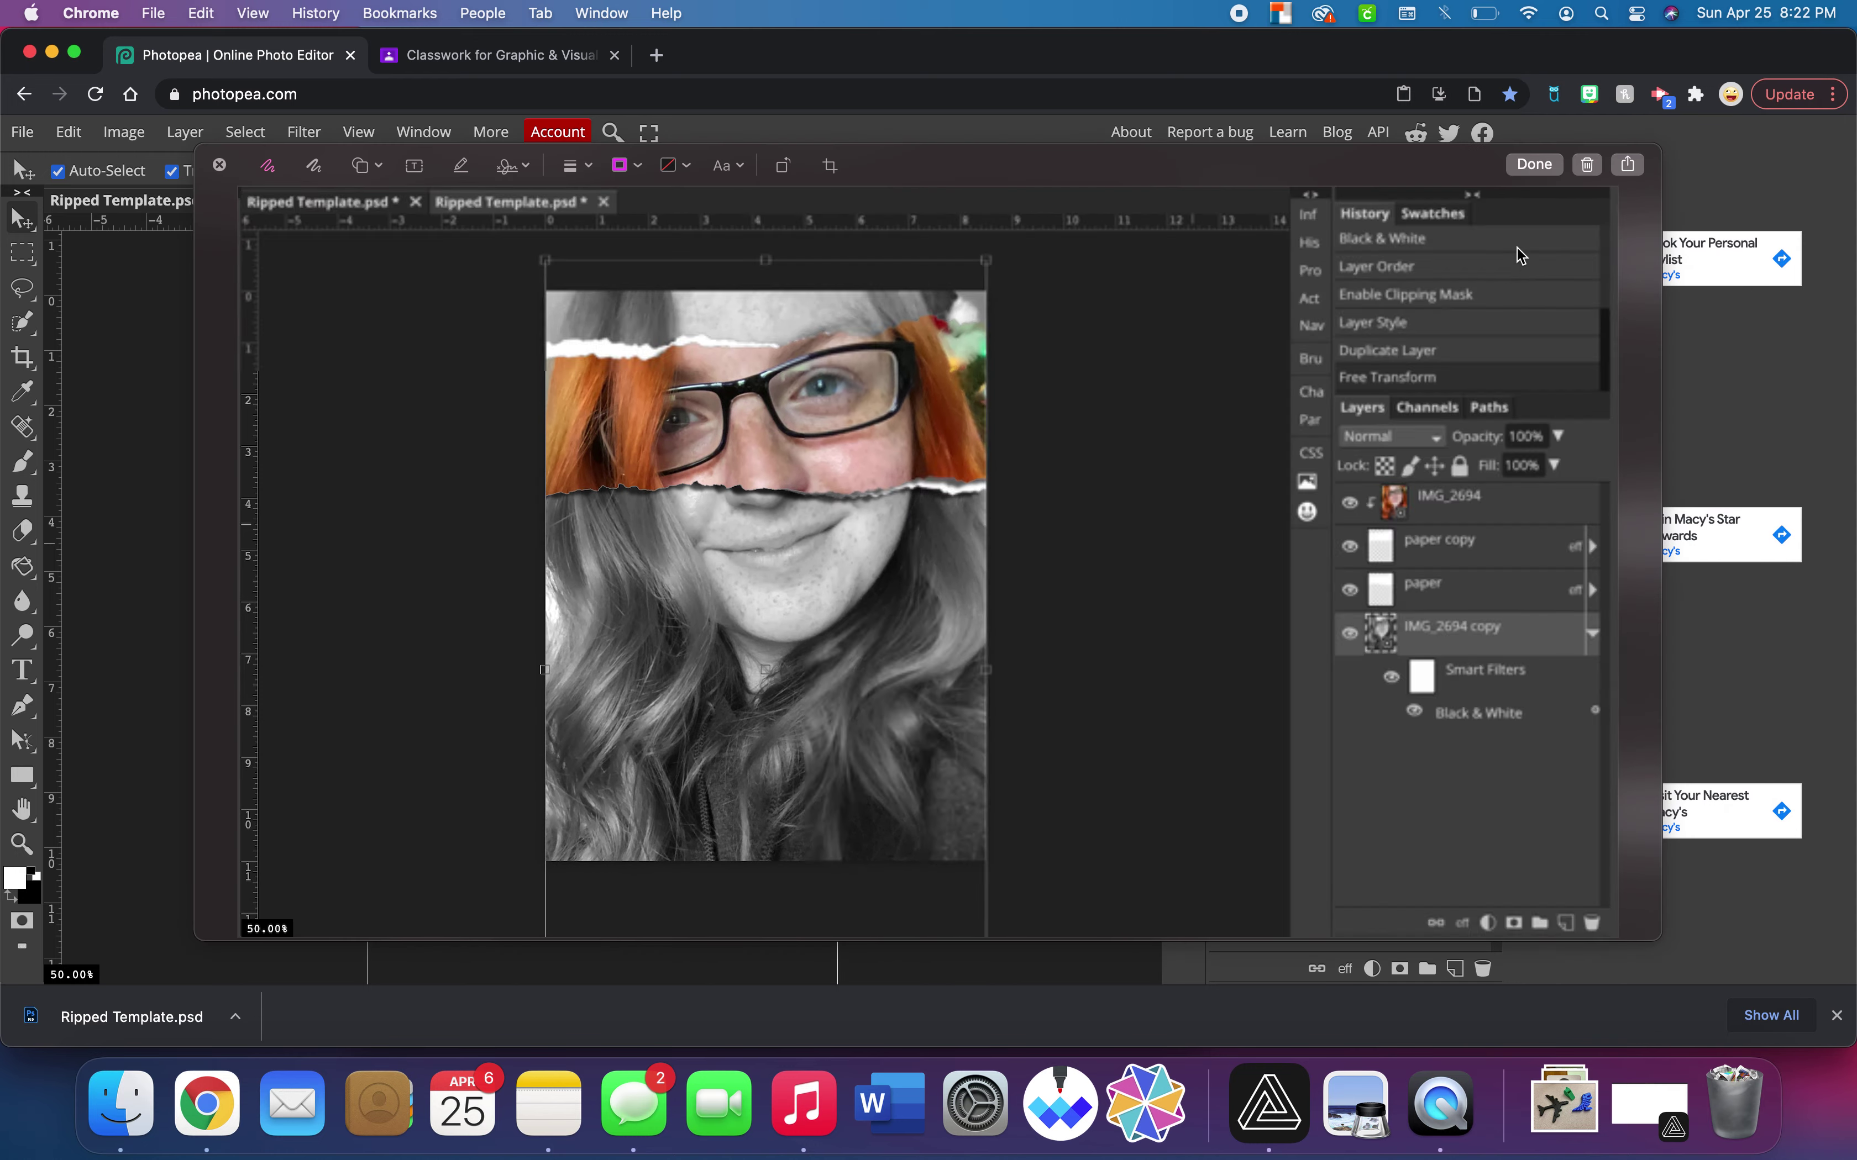
pyautogui.click(1535, 165)
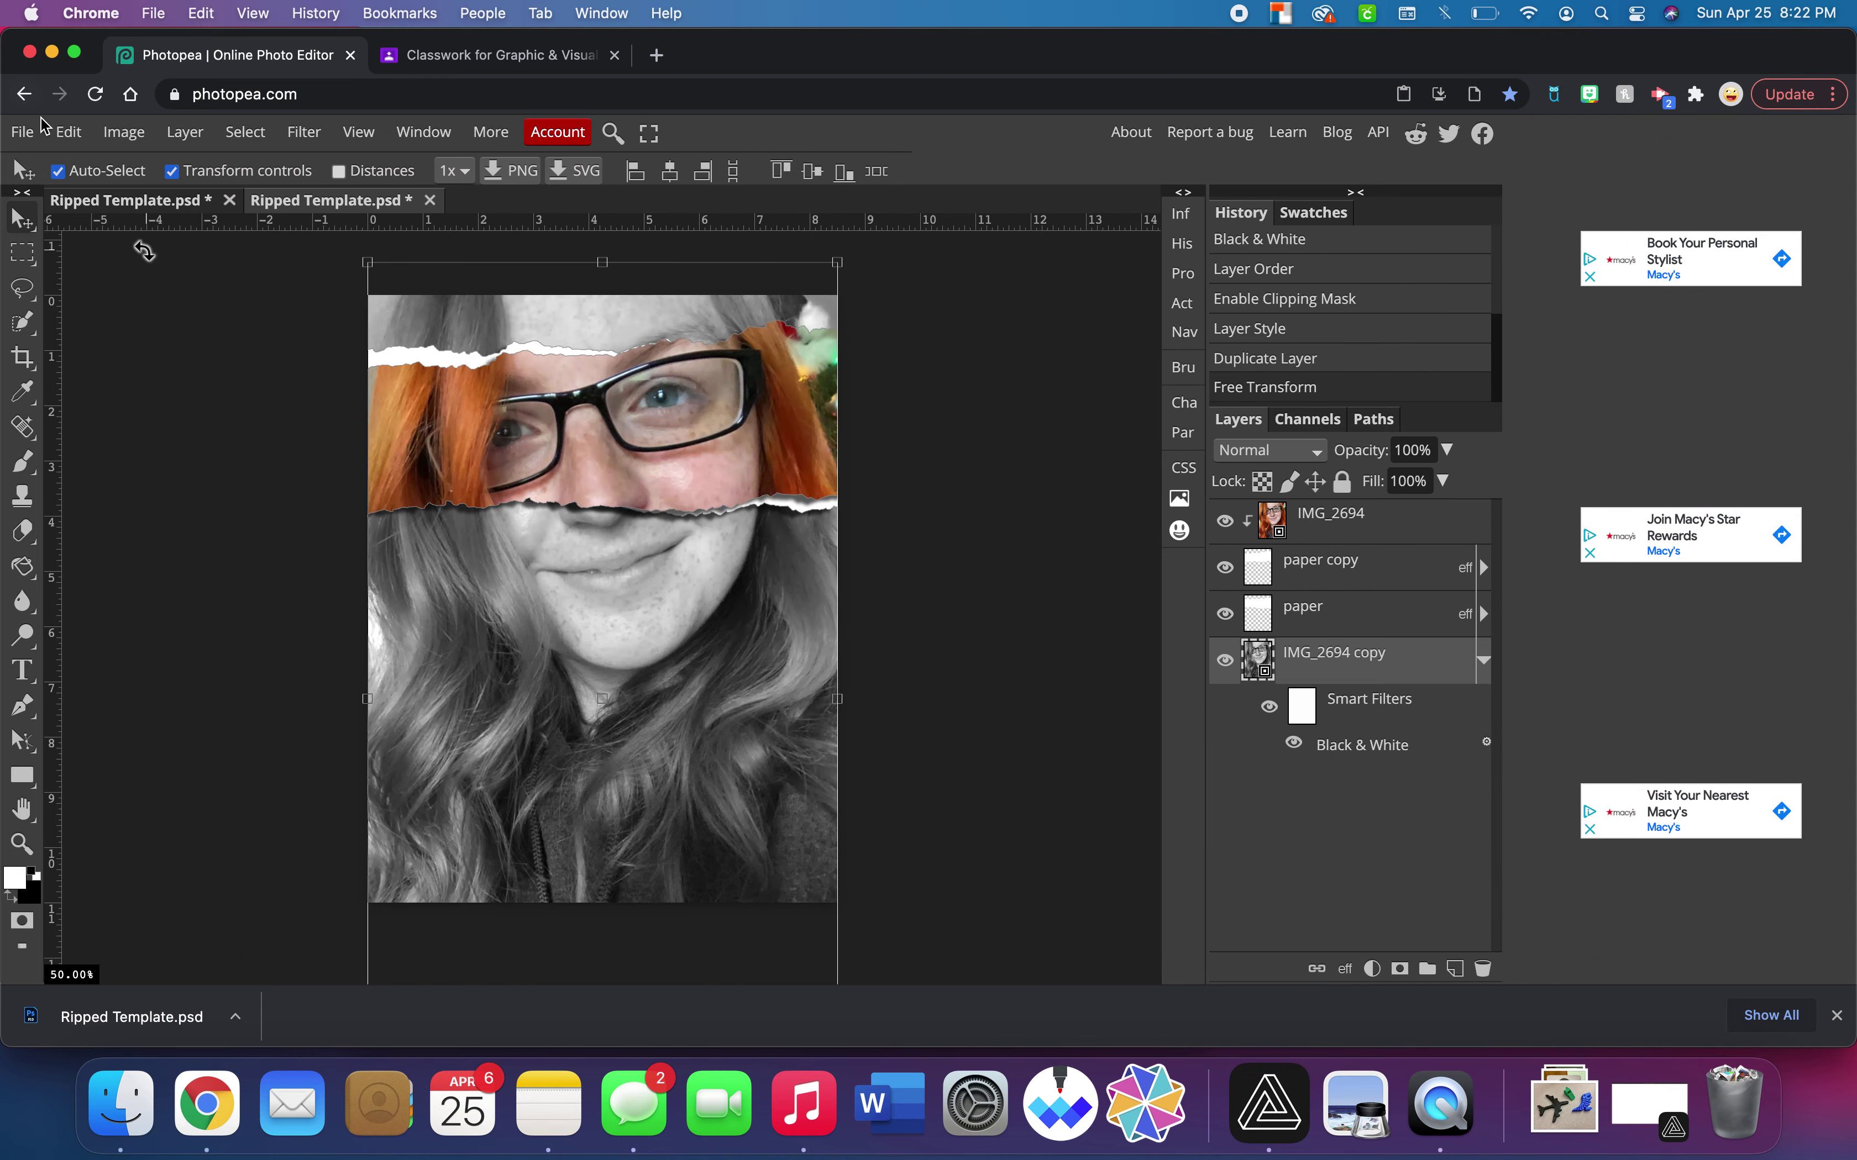
# Export the image as a 1700 × 2200 px PNG at 100% quality, saved to the Desktop as "Ripped Template Example".
pyautogui.click(25, 131)
pyautogui.moveTo(98, 449)
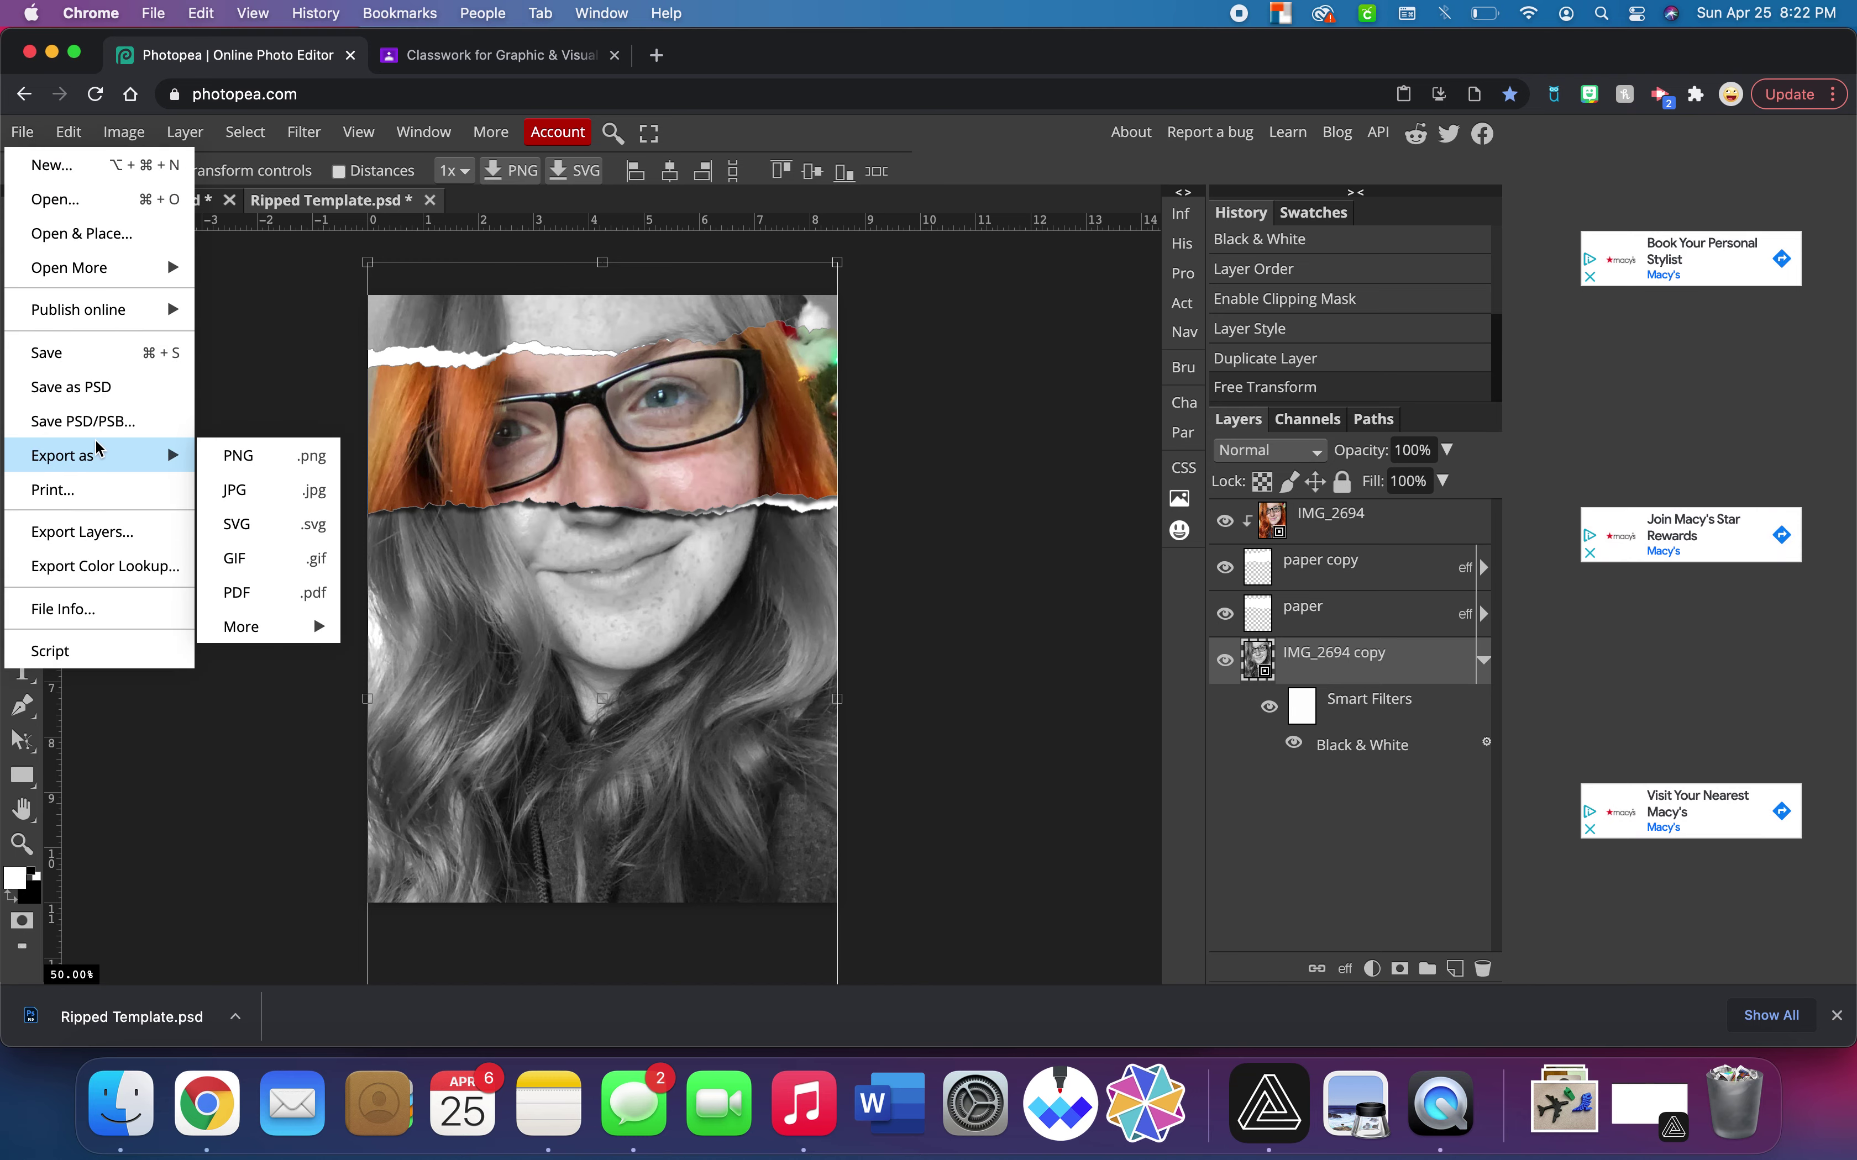
pyautogui.click(243, 459)
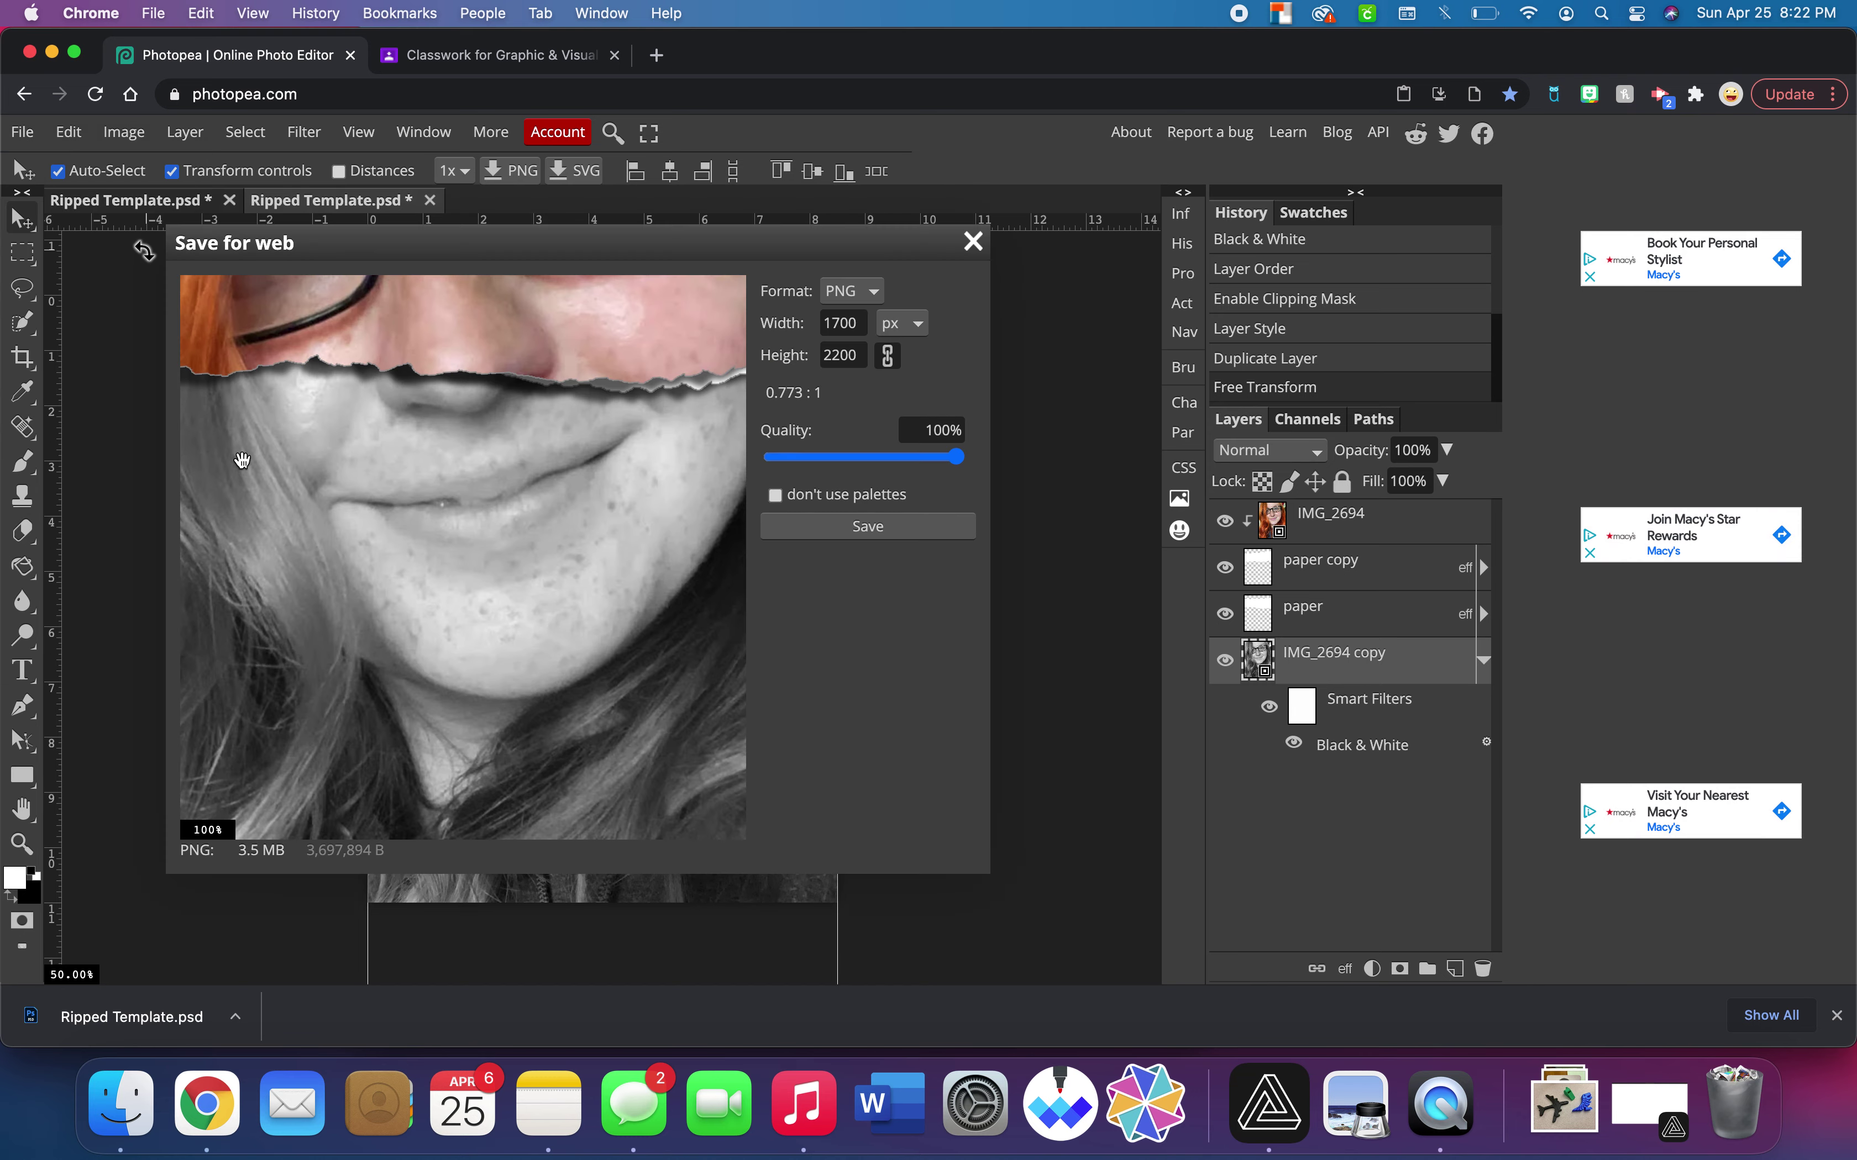
pyautogui.click(875, 529)
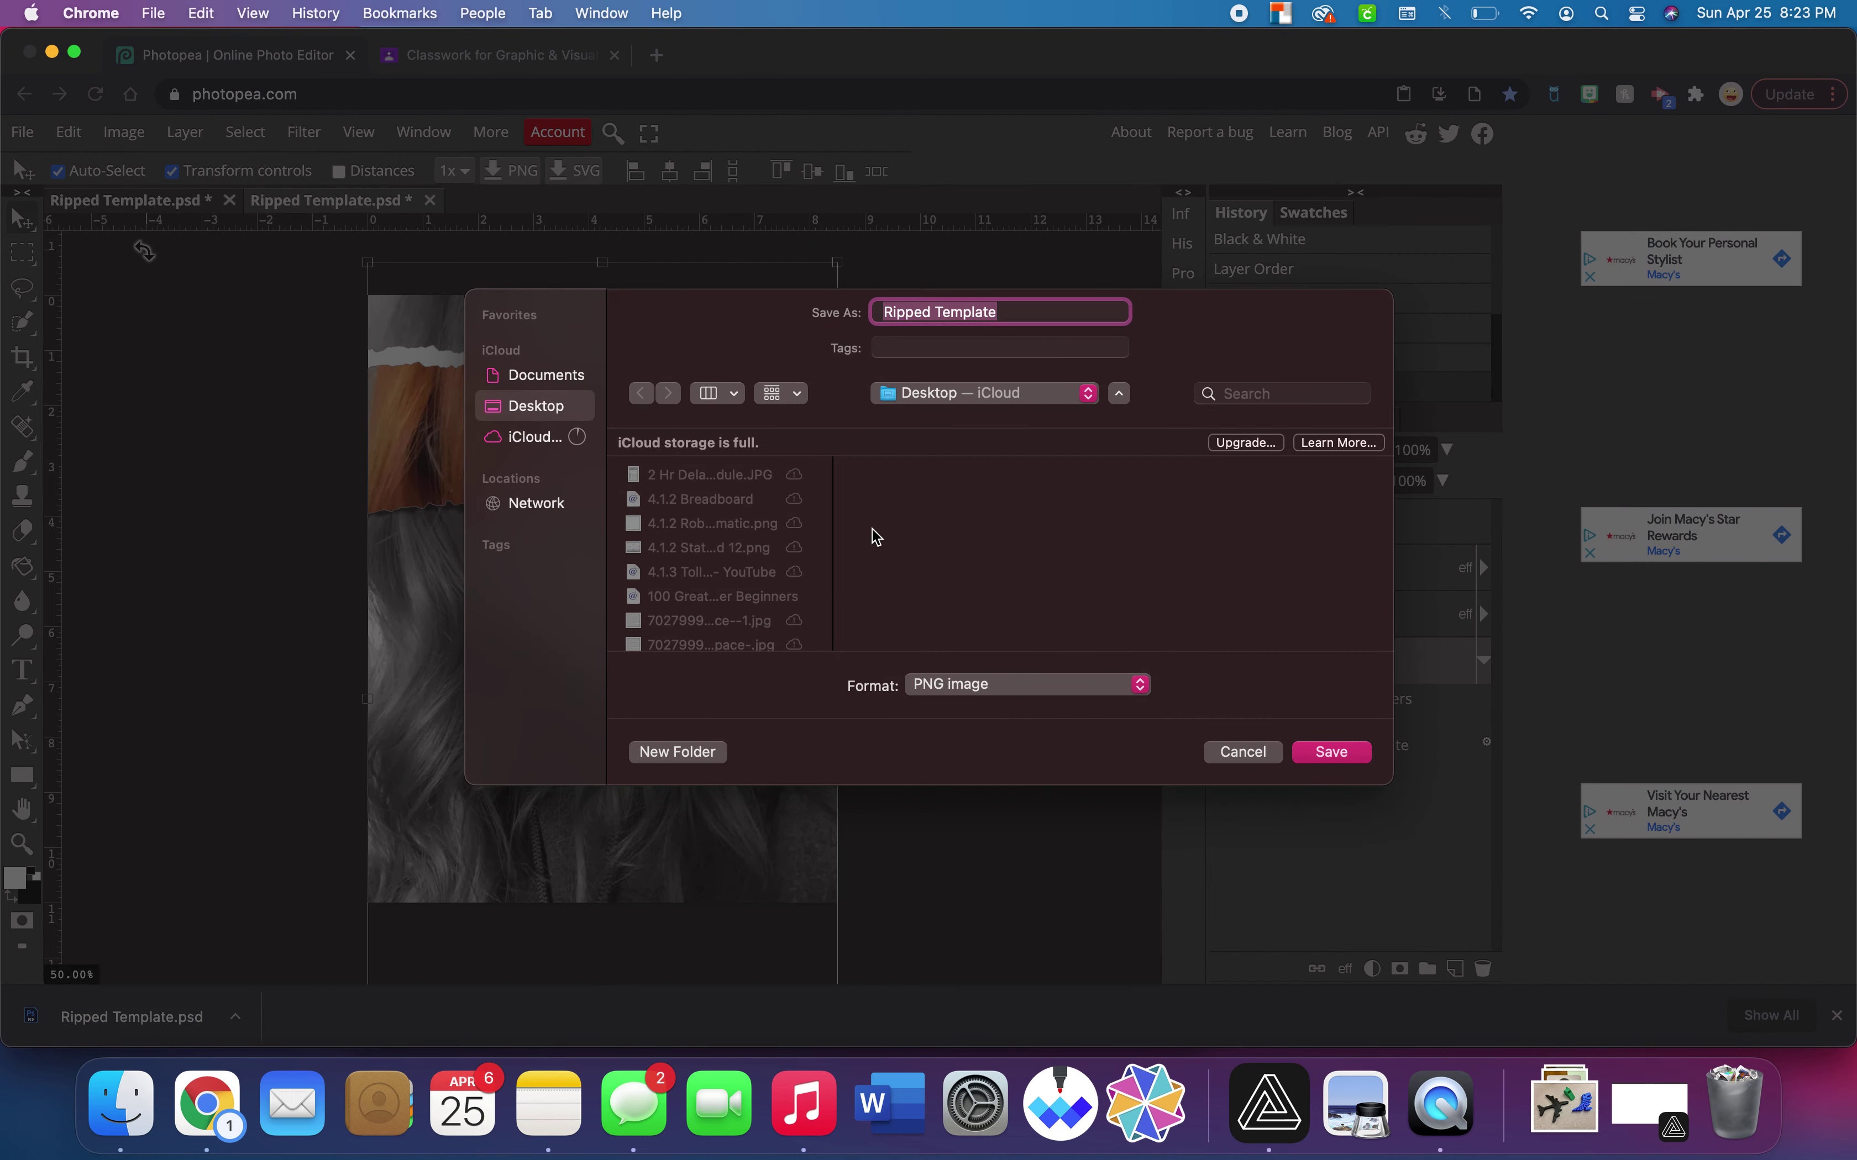
pyautogui.click(1017, 317)
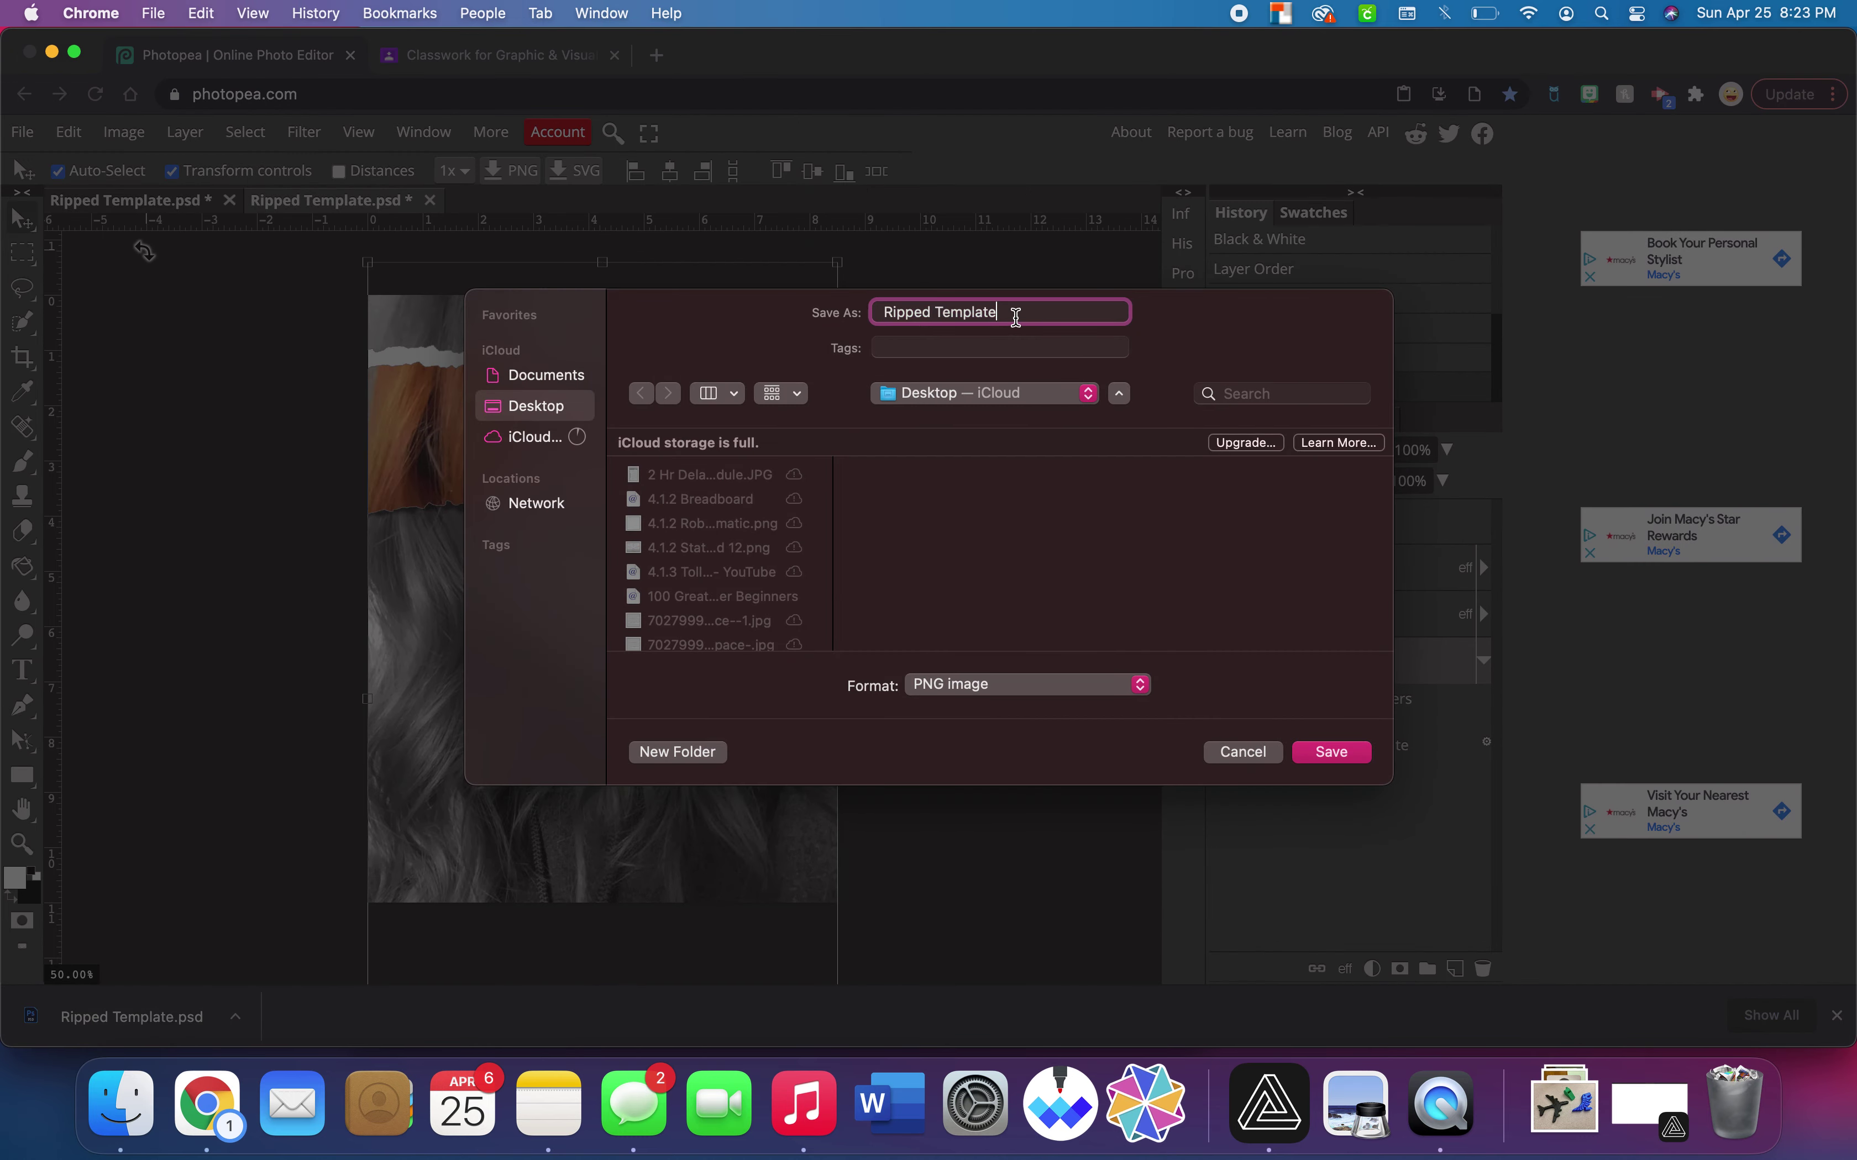
pyautogui.write('Example')
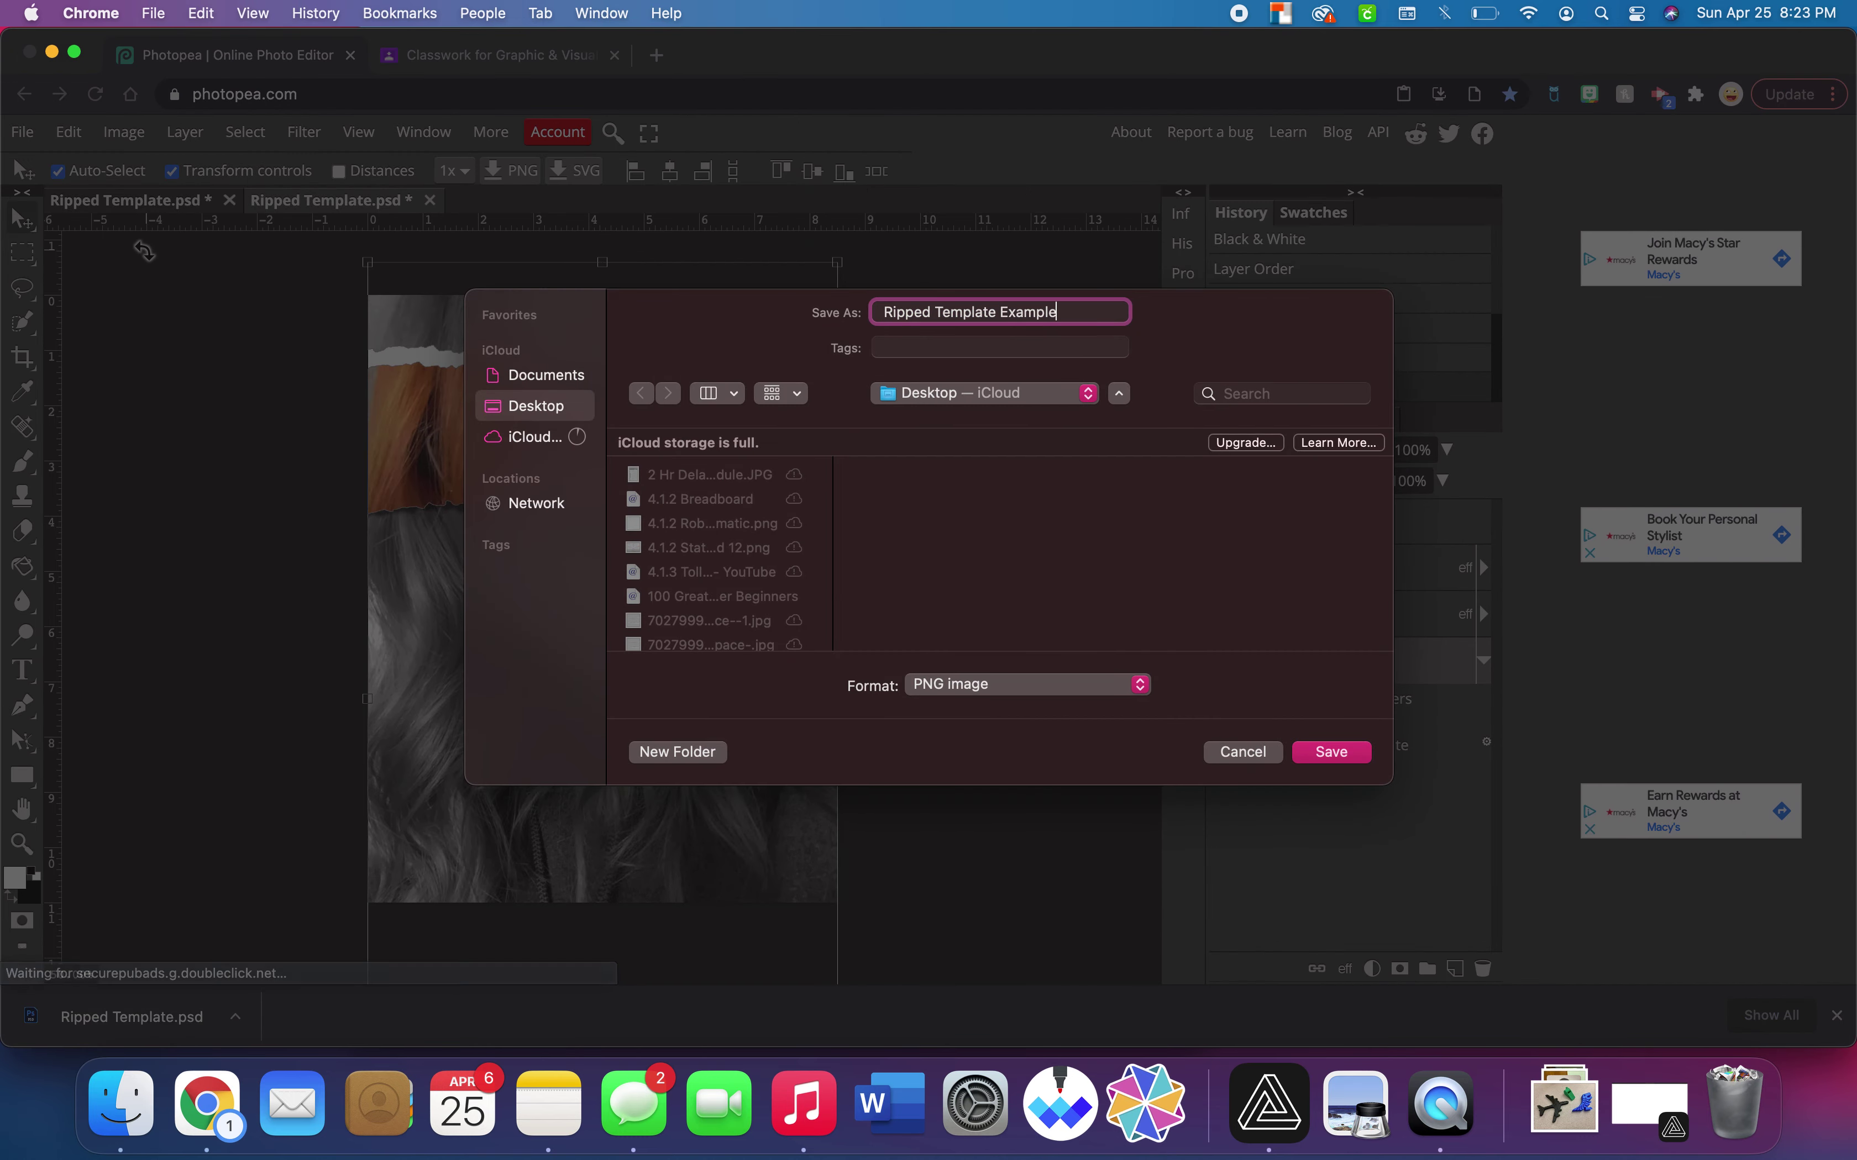
pyautogui.click(1331, 752)
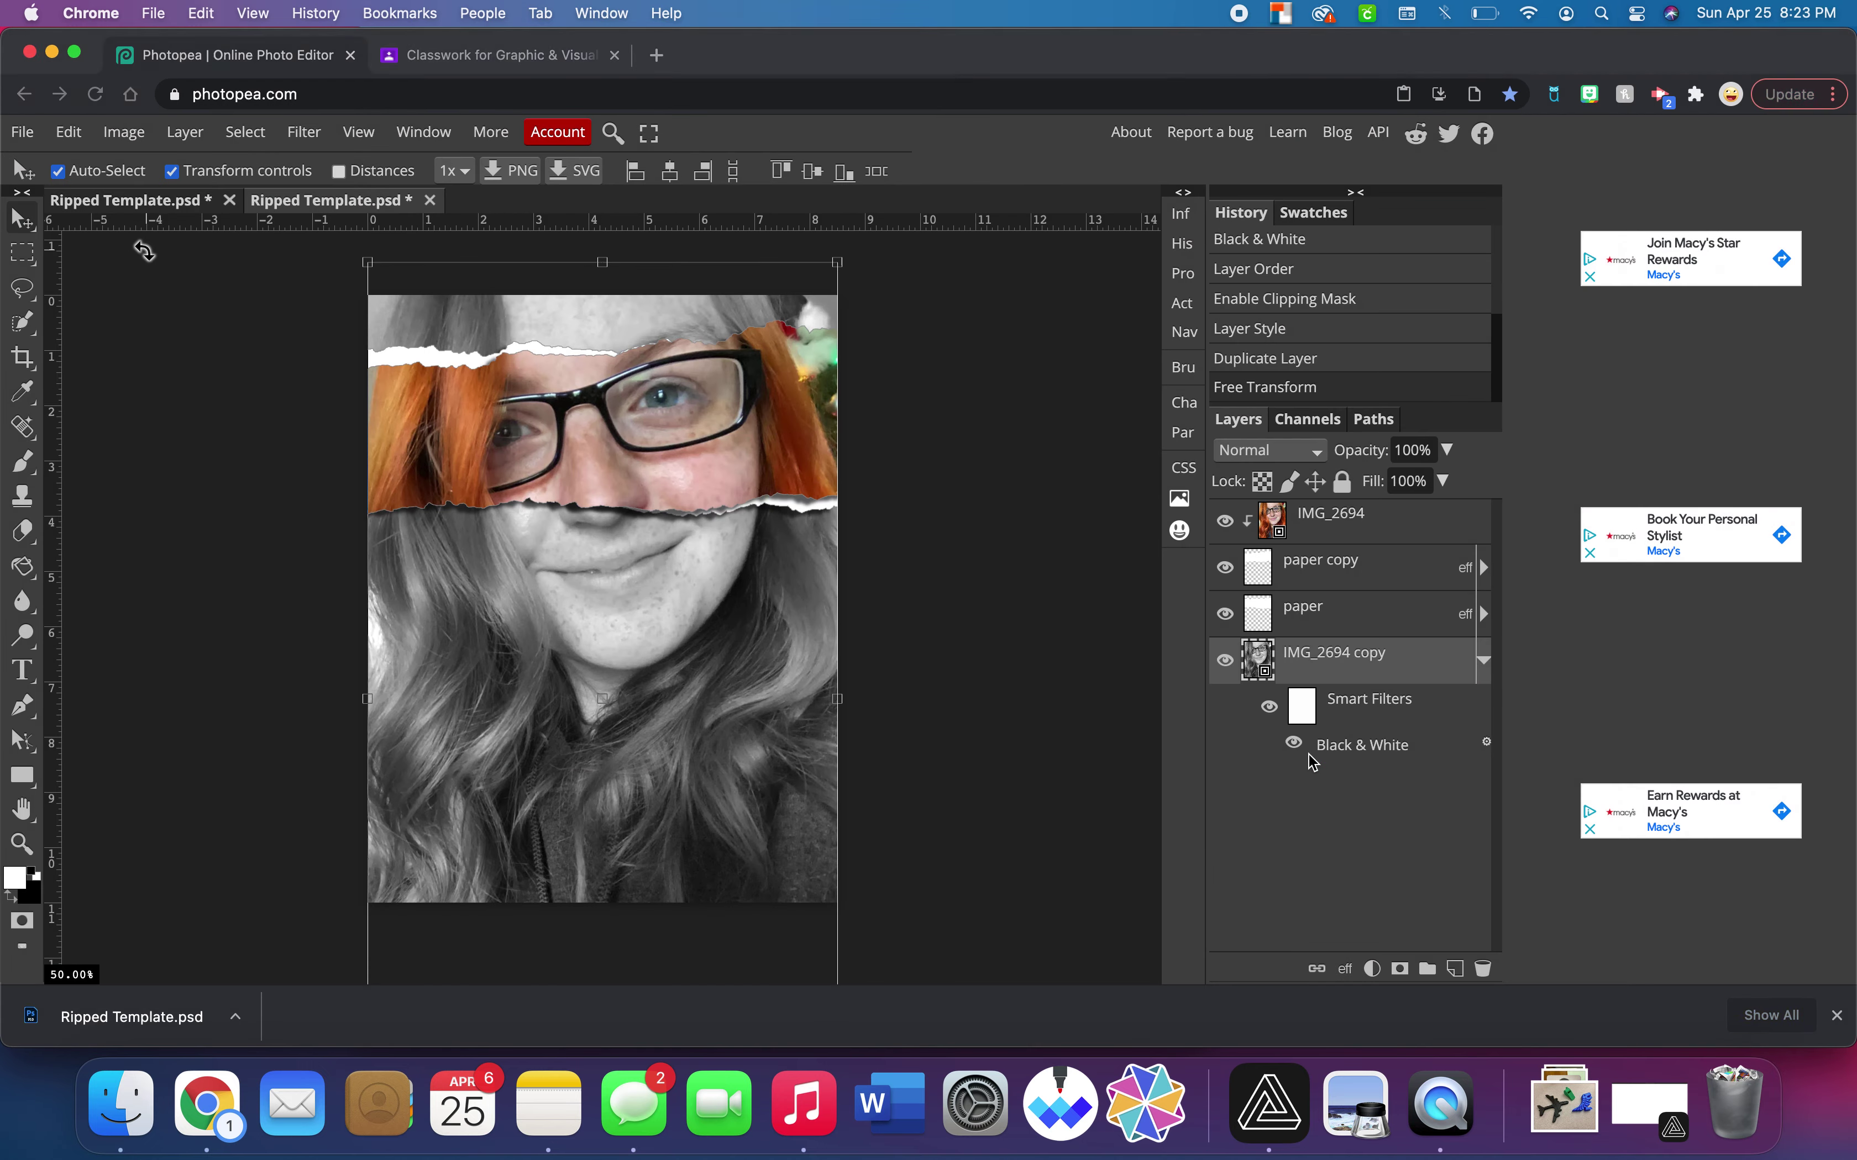